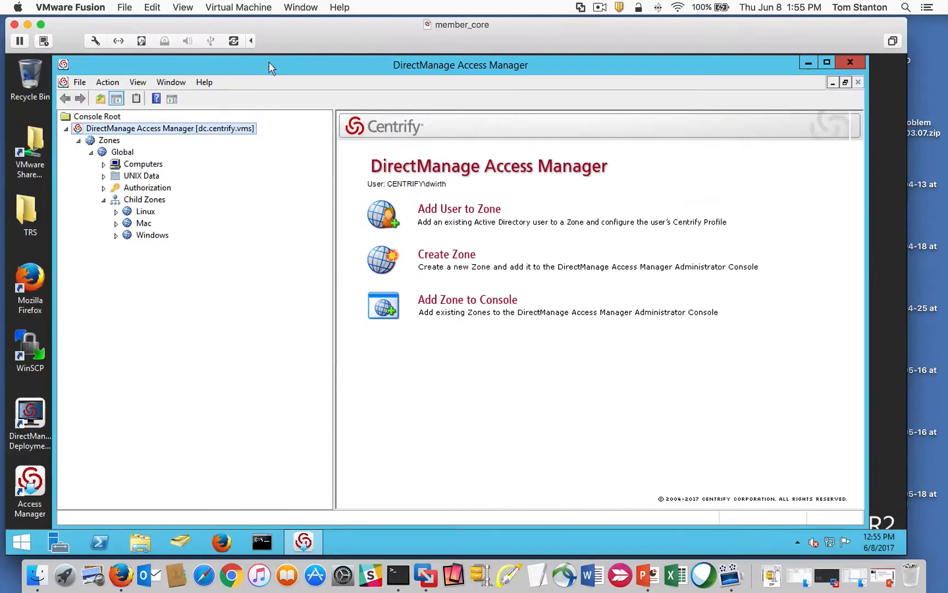
- Select the Global zone, expand the Windows child zone and bring up its context menu
left_click_drag(269, 62, 250, 63)
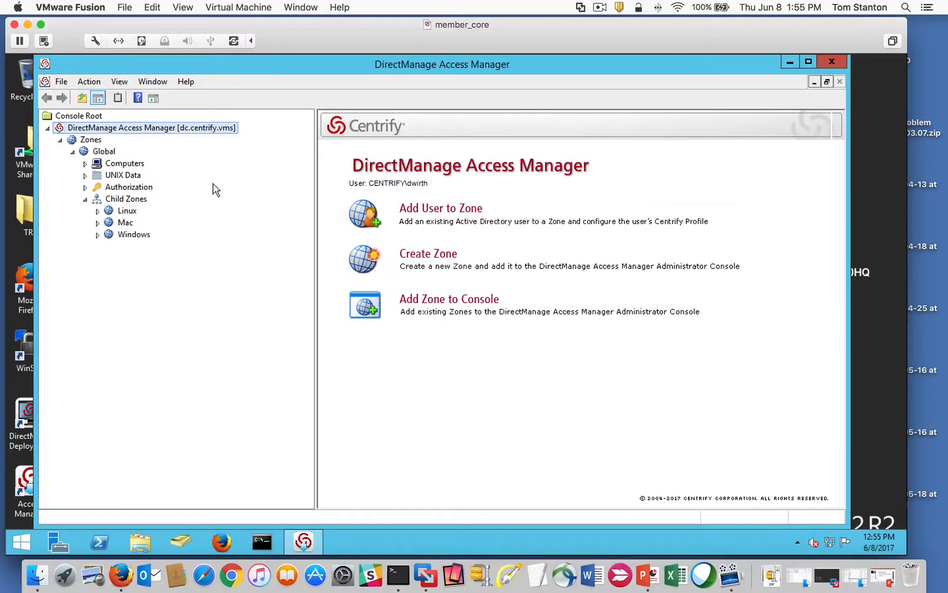
left_click(104, 151)
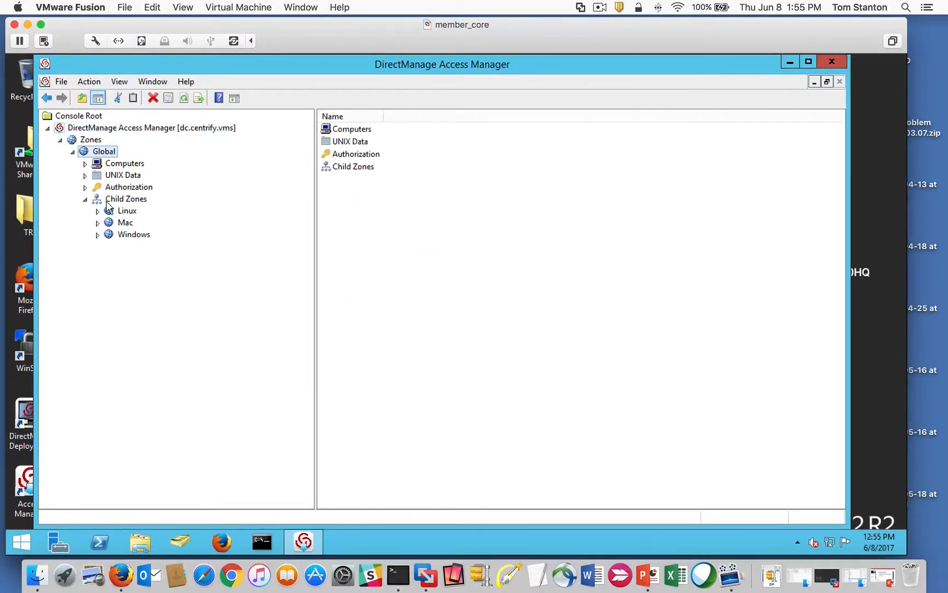
left_click(98, 235)
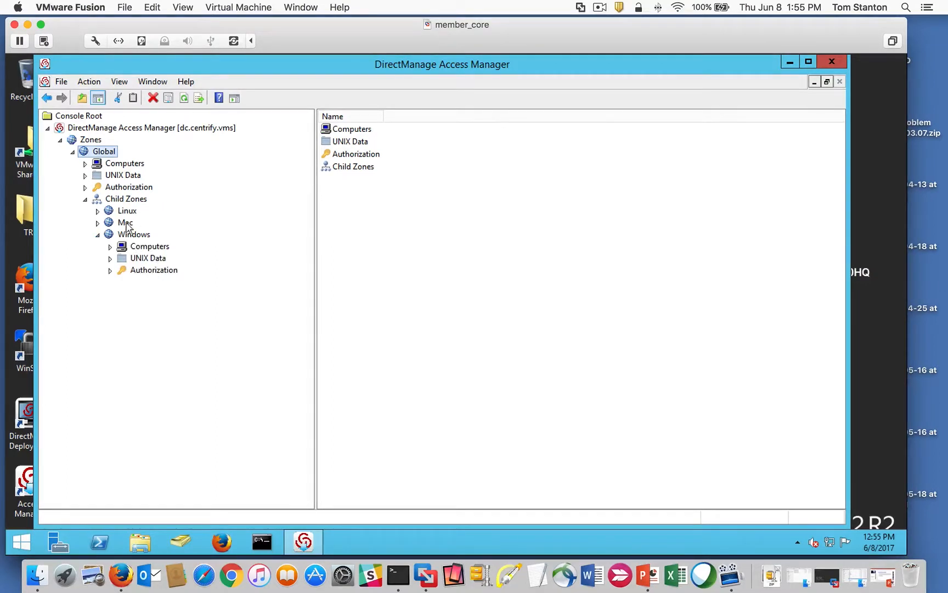
right_click(129, 236)
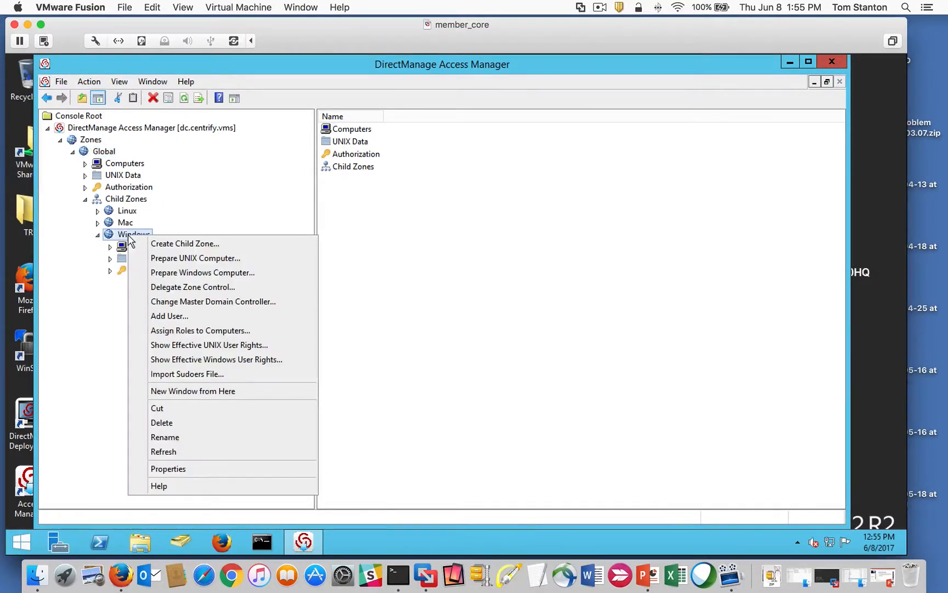
- Review Windows zone effective user rights for Administrator and two AD users, then close the report
left_click(248, 360)
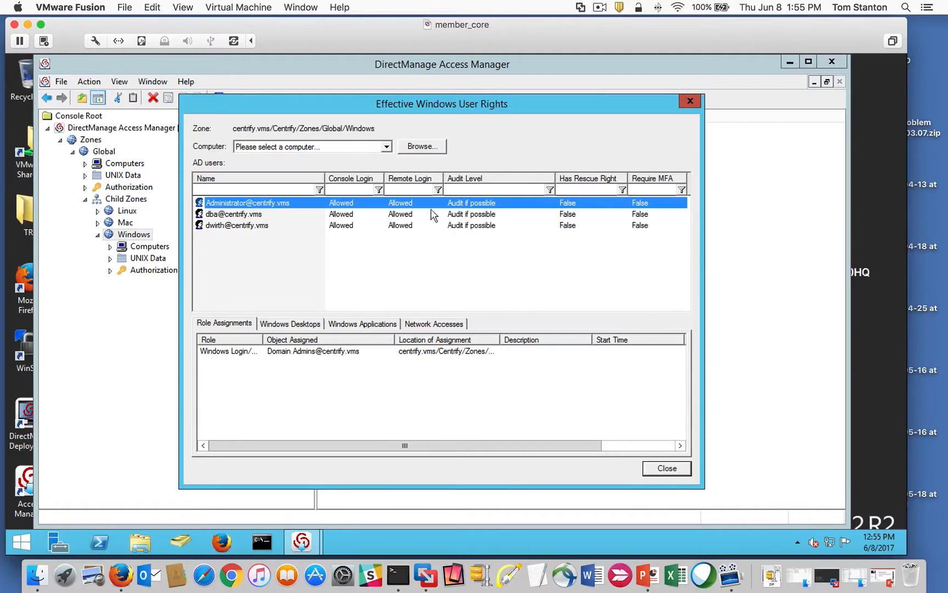
left_click(239, 225)
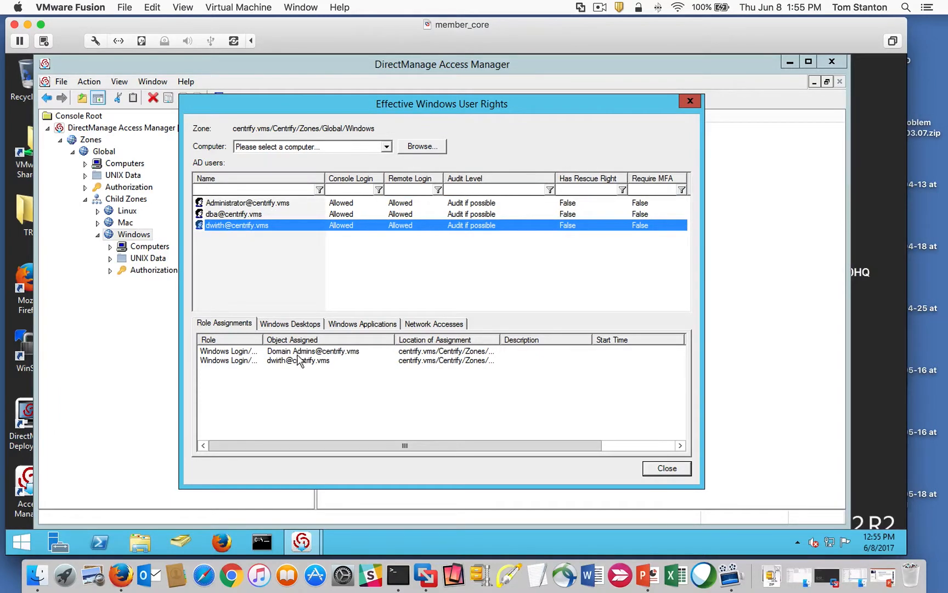
left_click_drag(262, 339, 290, 342)
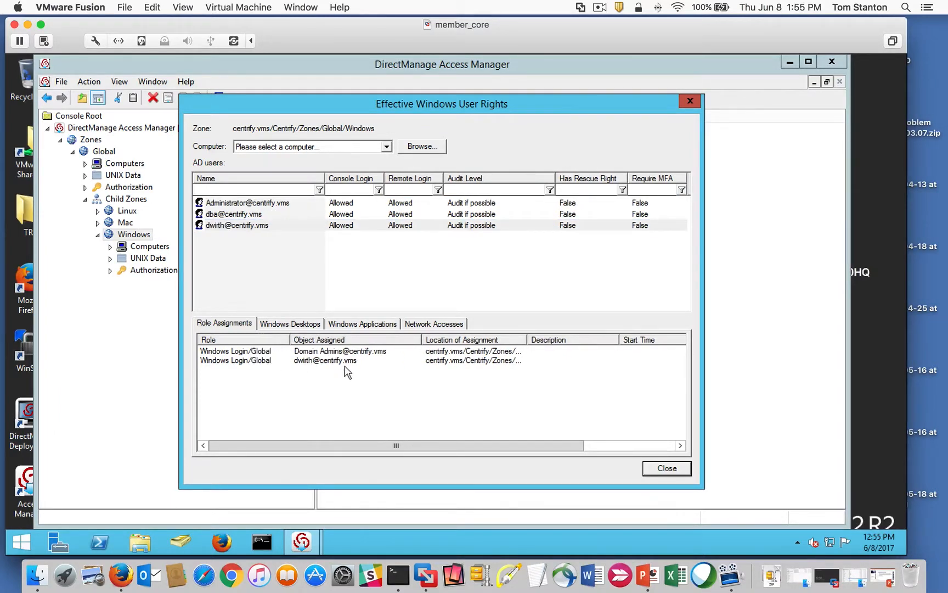
left_click(235, 204)
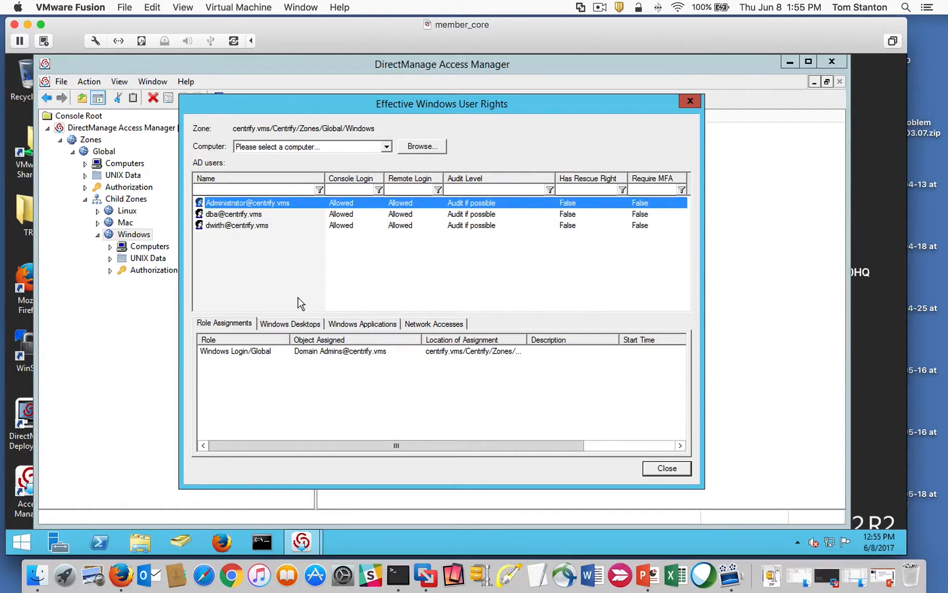
left_click(254, 215)
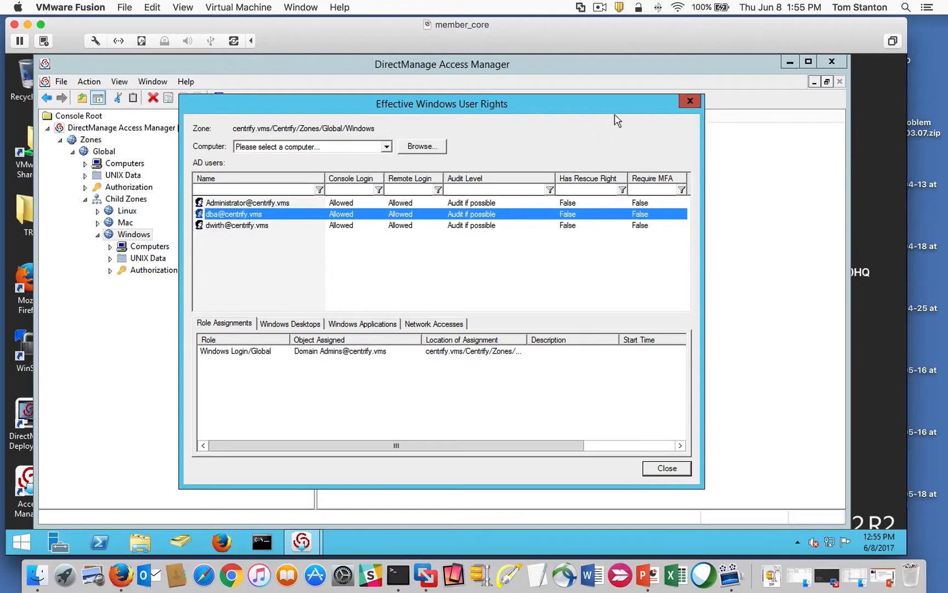
left_click(690, 102)
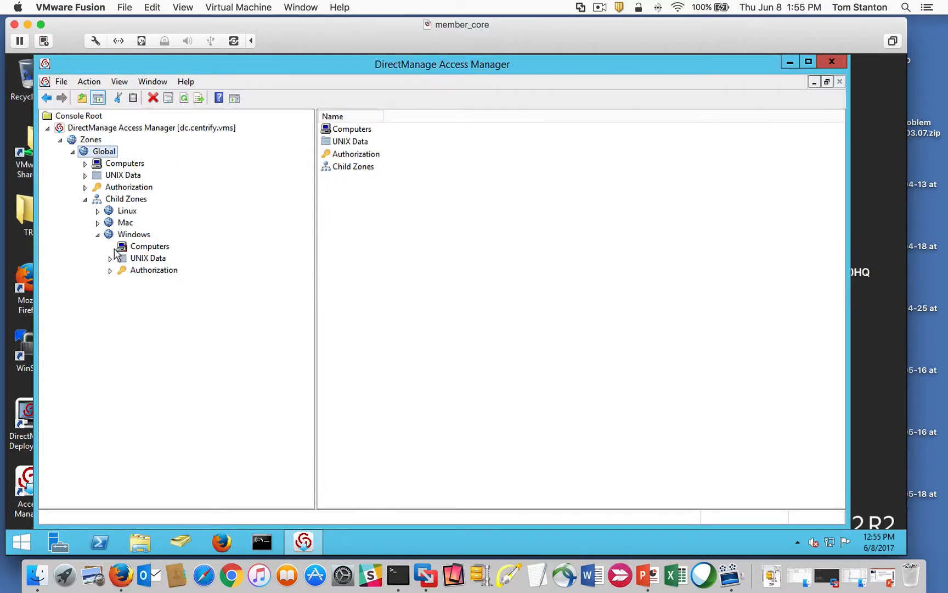
- Browse the Windows zone's Computers and Authorization nodes and the Global zone's right and role definitions
left_click(141, 249)
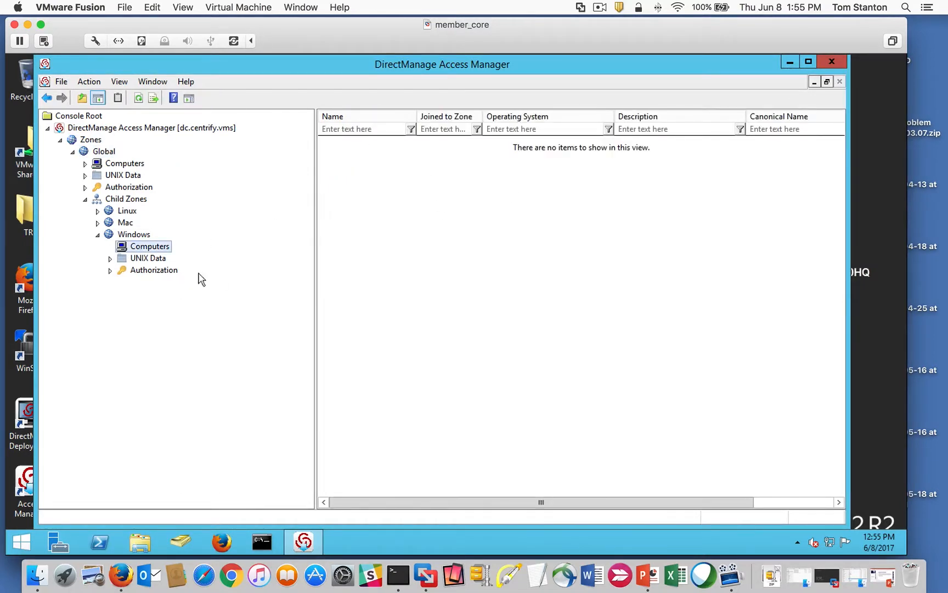
left_click(110, 270)
left_click(154, 282)
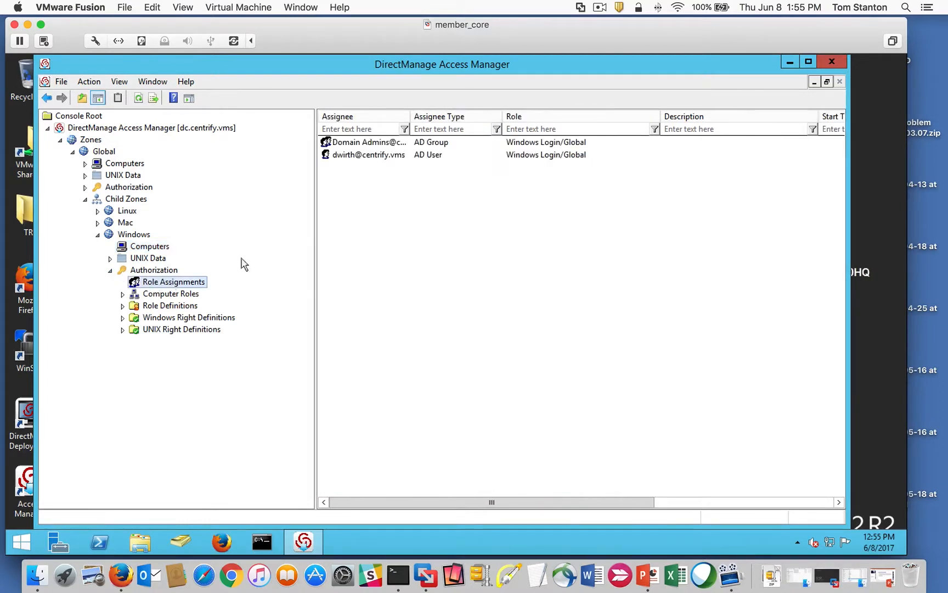
left_click(85, 187)
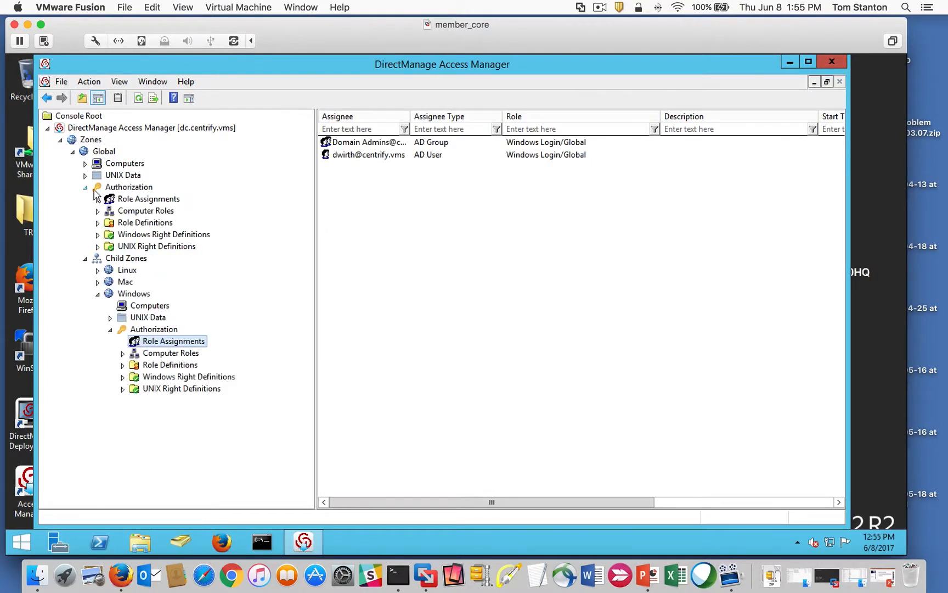
left_click(135, 236)
left_click(125, 223)
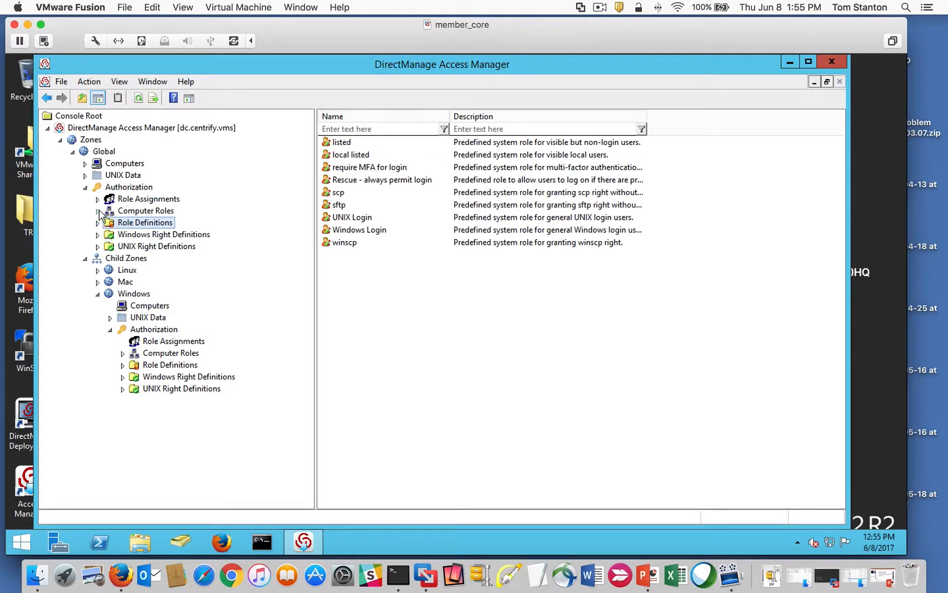
left_click(85, 187)
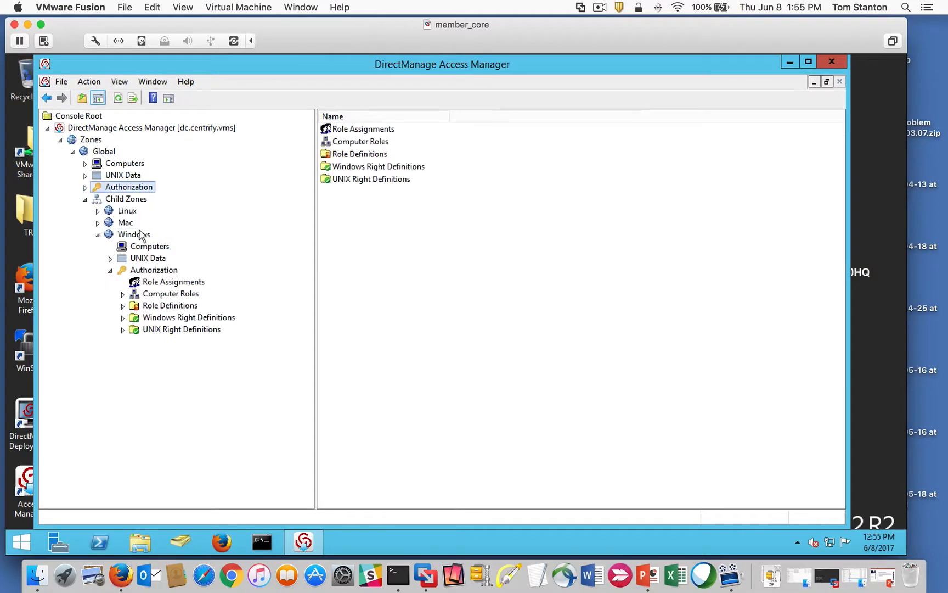
- Show the Windows zone's Role Assignments with full Assignee names: Domain Admins and one AD user
left_click(157, 283)
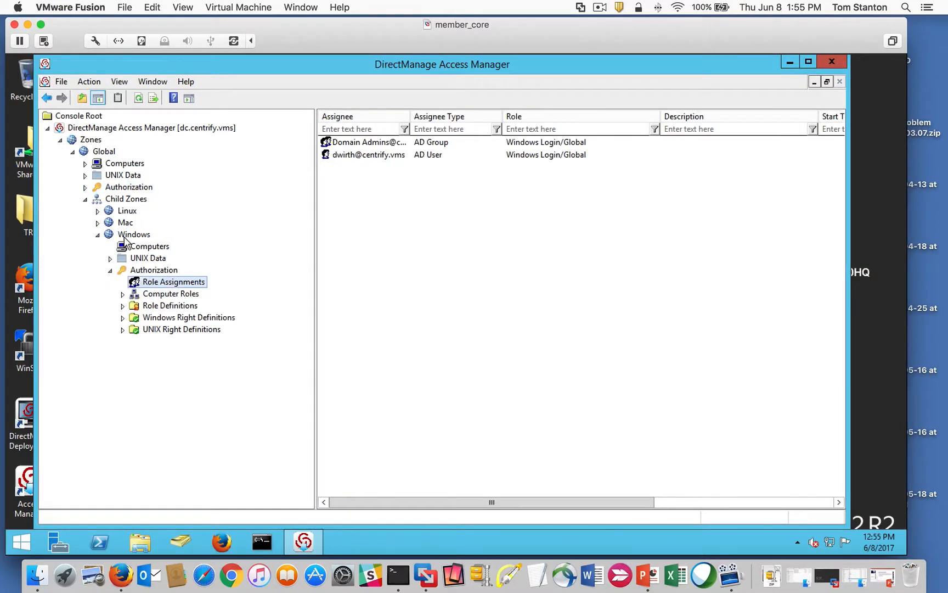
left_click_drag(411, 116, 465, 117)
left_click(362, 145)
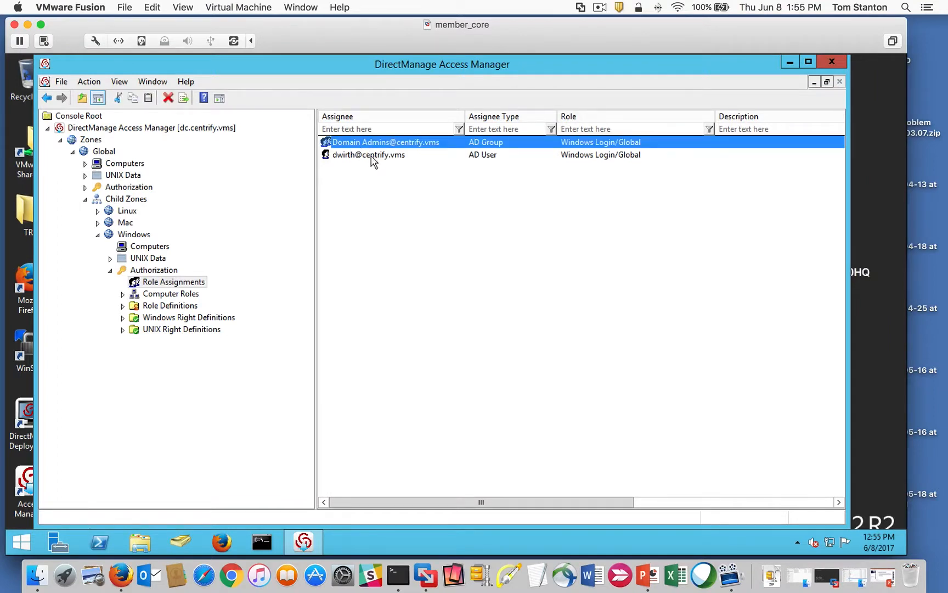
left_click(354, 156)
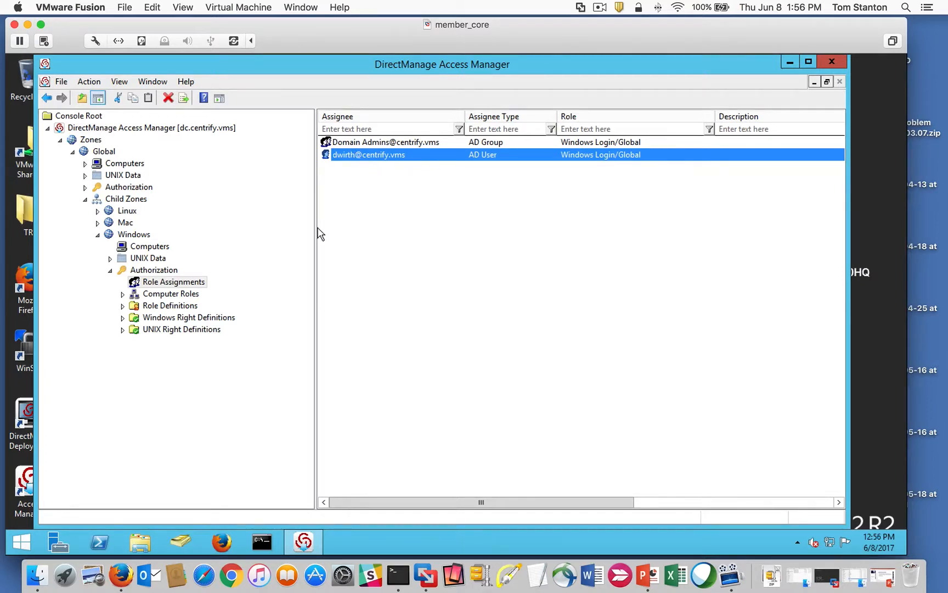
left_click(291, 11)
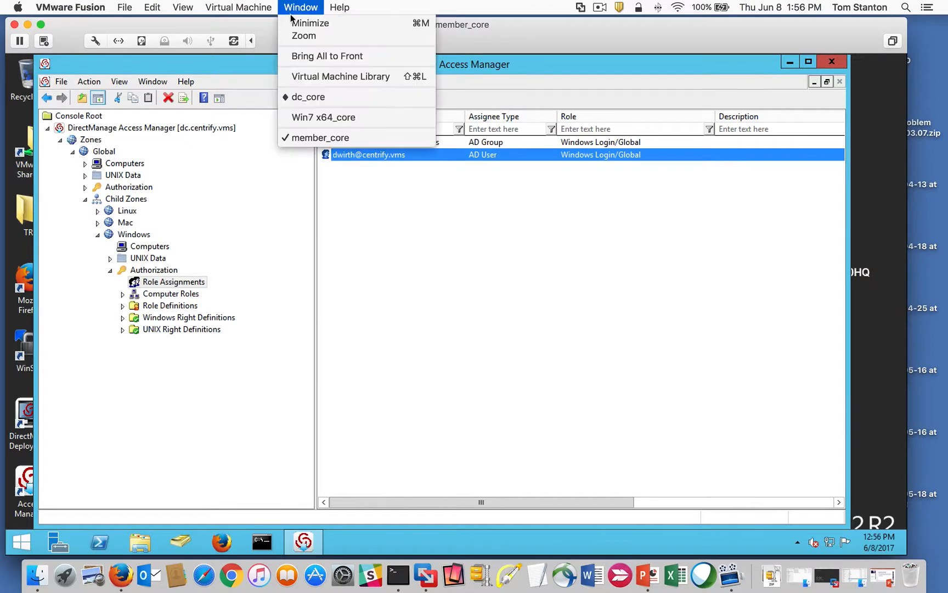
- Switch to the Win7 VM and open Tmp > Centrify_Software > CSS_2017 > Centrify-Suite-2017.1-mgmt-ent-win64
left_click(317, 115)
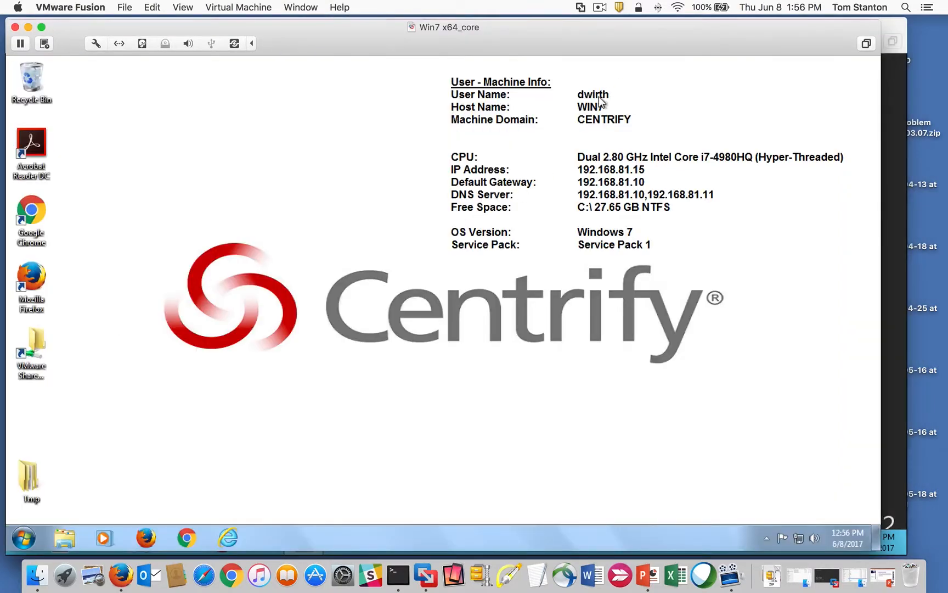
double_click(28, 483)
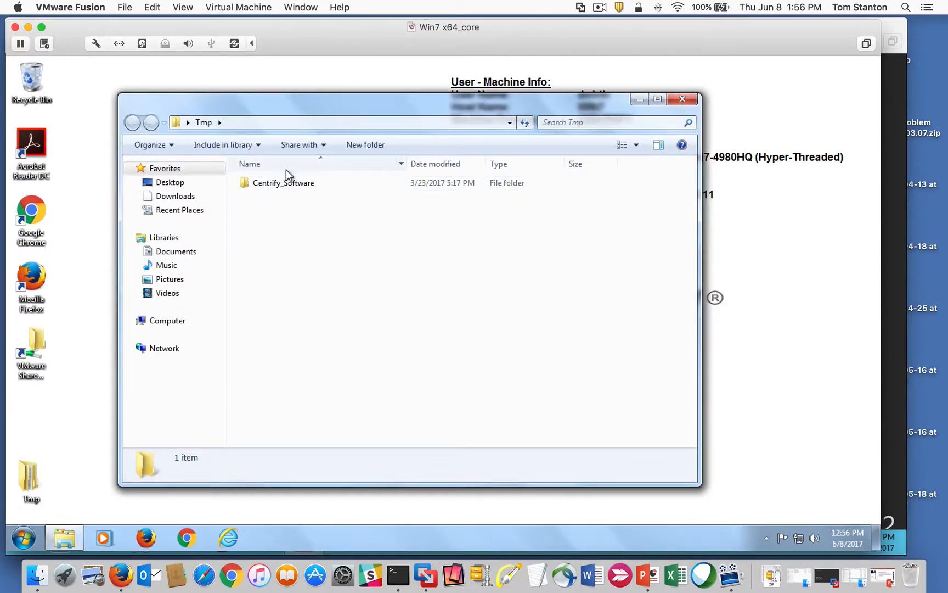
double_click(277, 181)
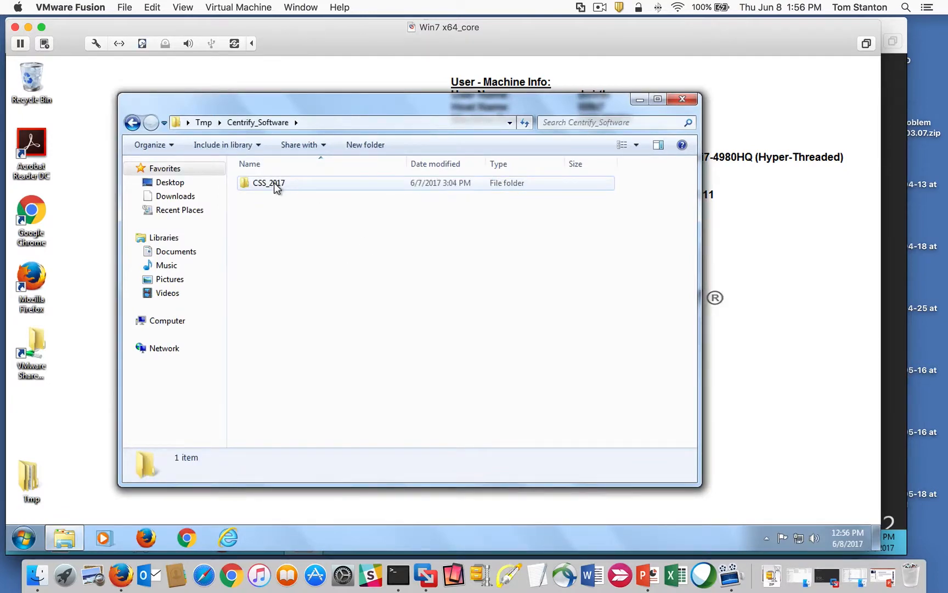
double_click(275, 183)
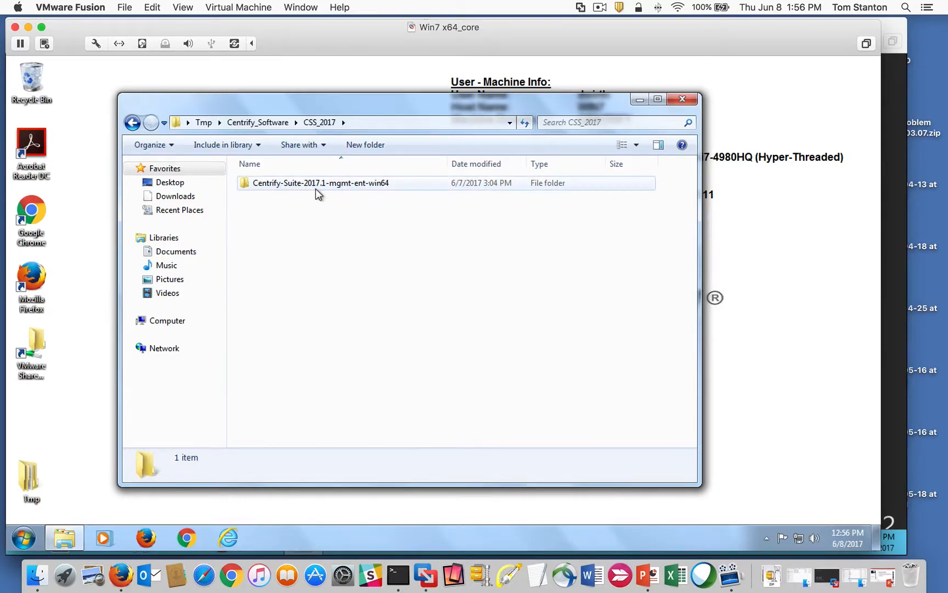
double_click(316, 188)
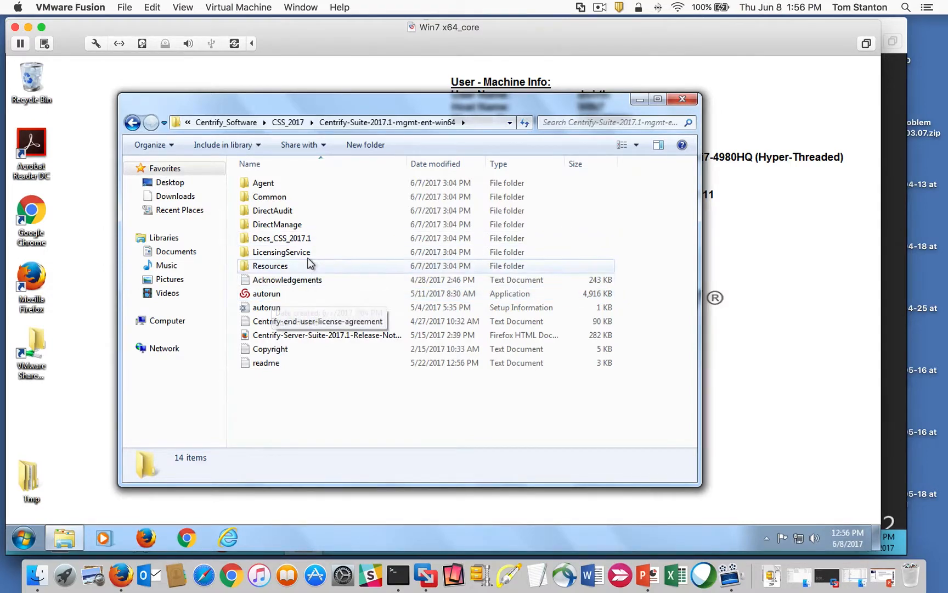
- Dismiss the Getting Started autorun, then launch Centrify Agent for Windows64.exe from the Agent folder
double_click(268, 297)
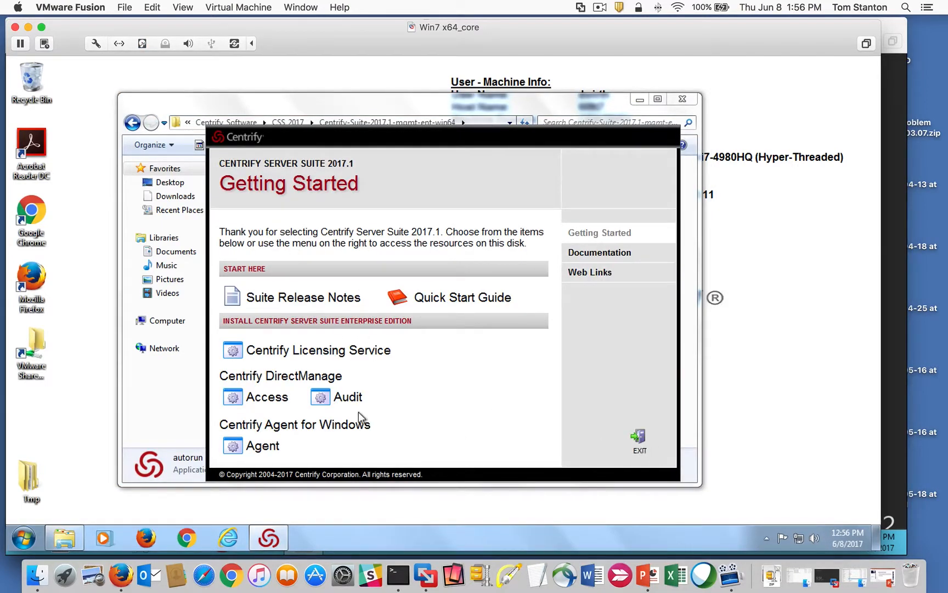
left_click(639, 442)
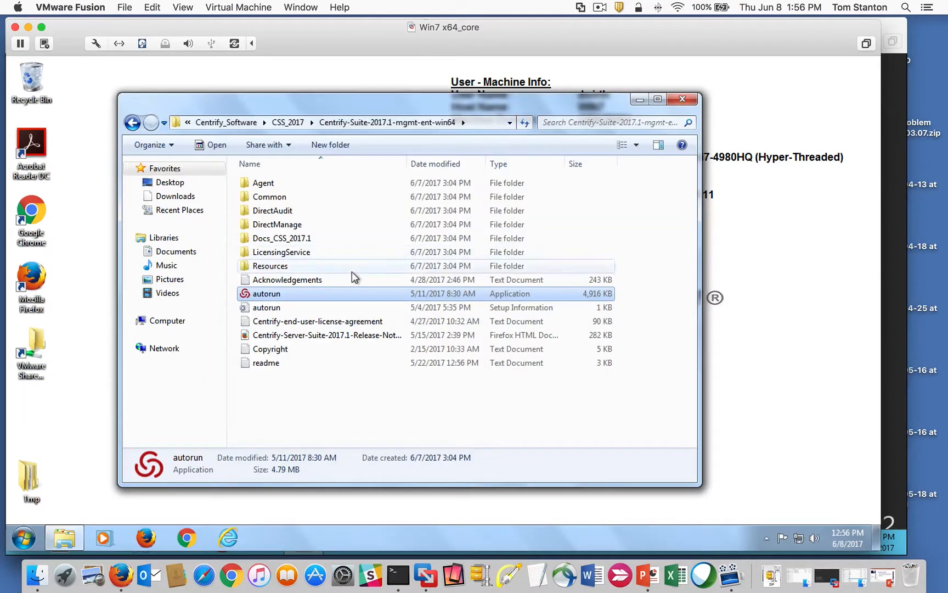
double_click(265, 185)
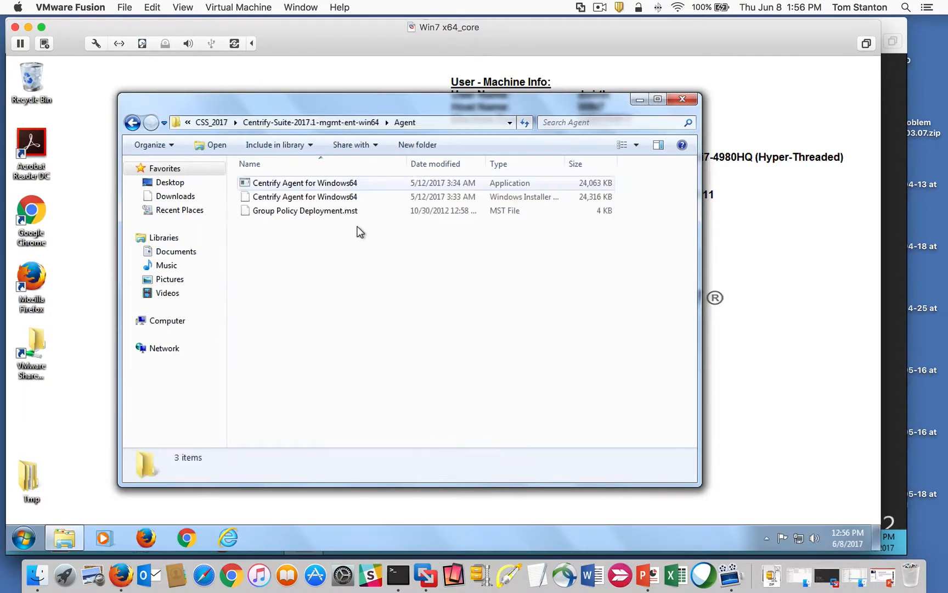
left_click(289, 185)
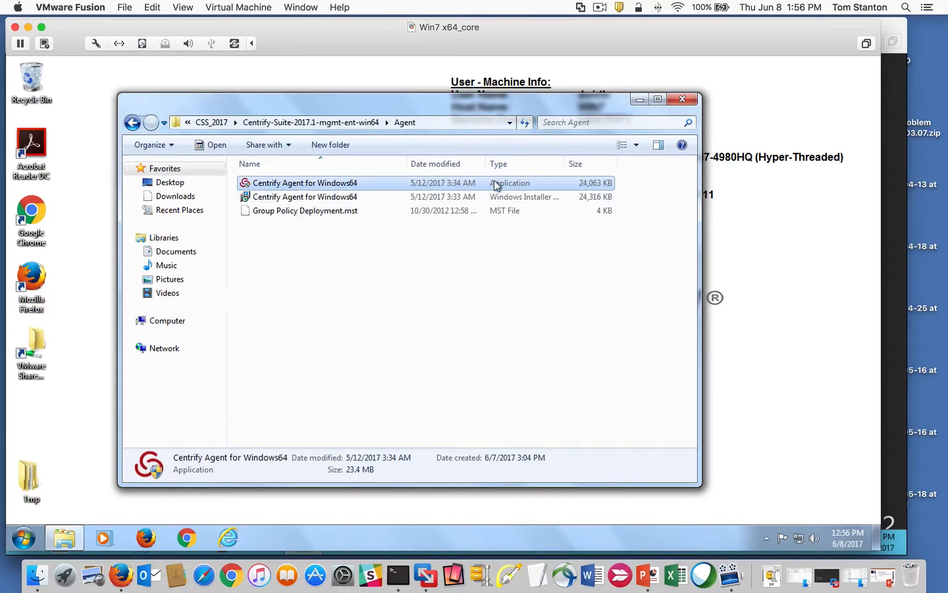
double_click(300, 183)
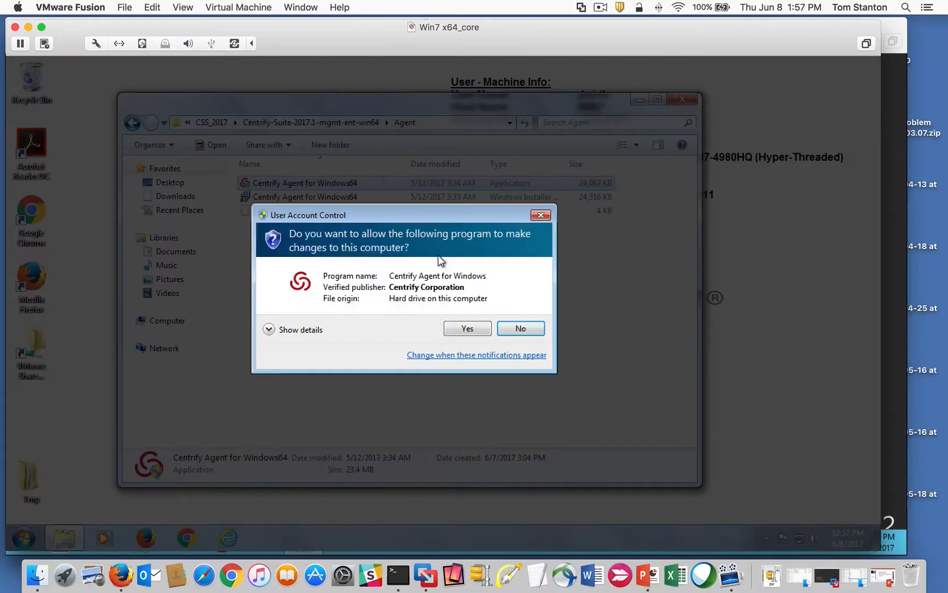
- Install Centrify Agent for Windows 3.4.1.444 with the Access feature, accepting the licence, through completion
left_click(469, 327)
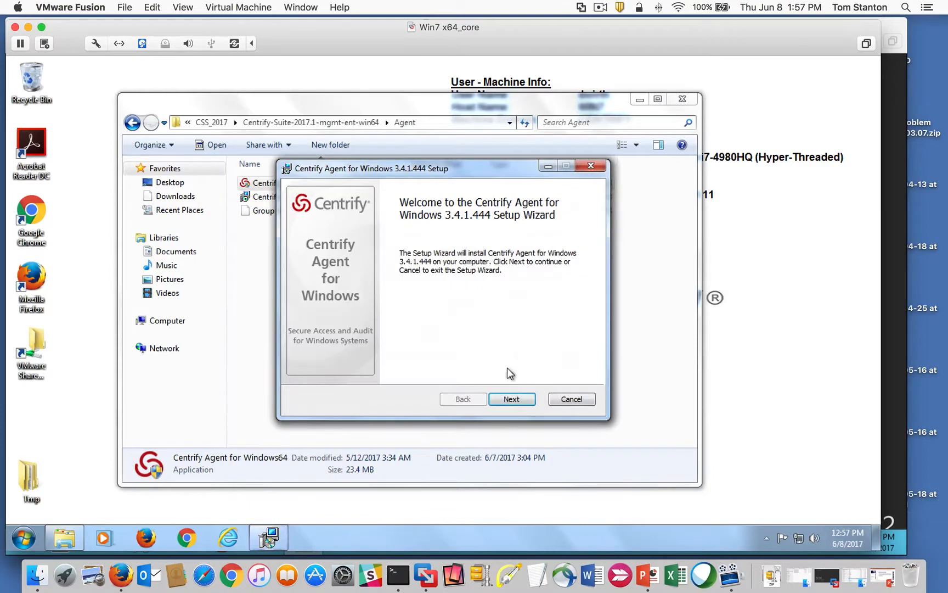
left_click(511, 399)
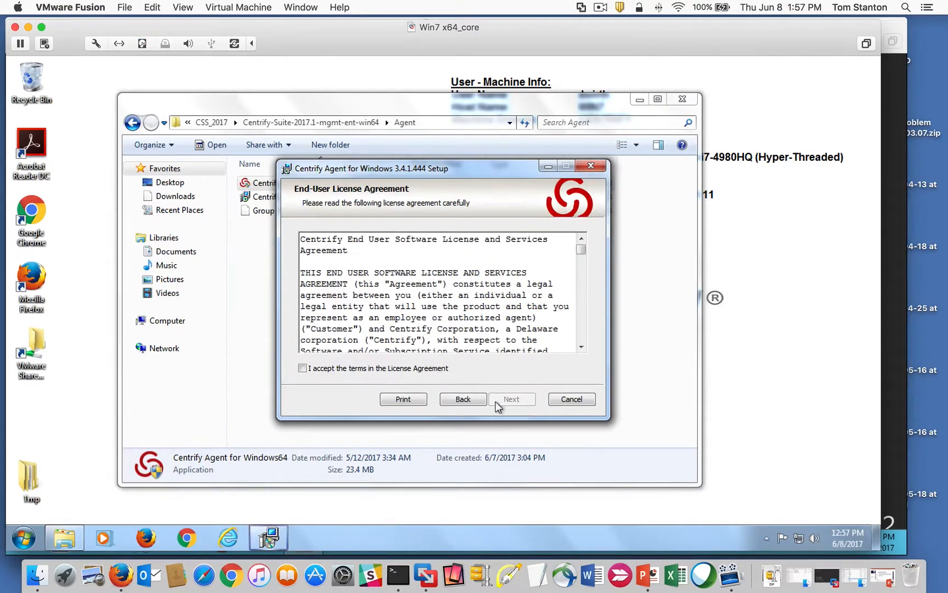
left_click(317, 370)
left_click(500, 402)
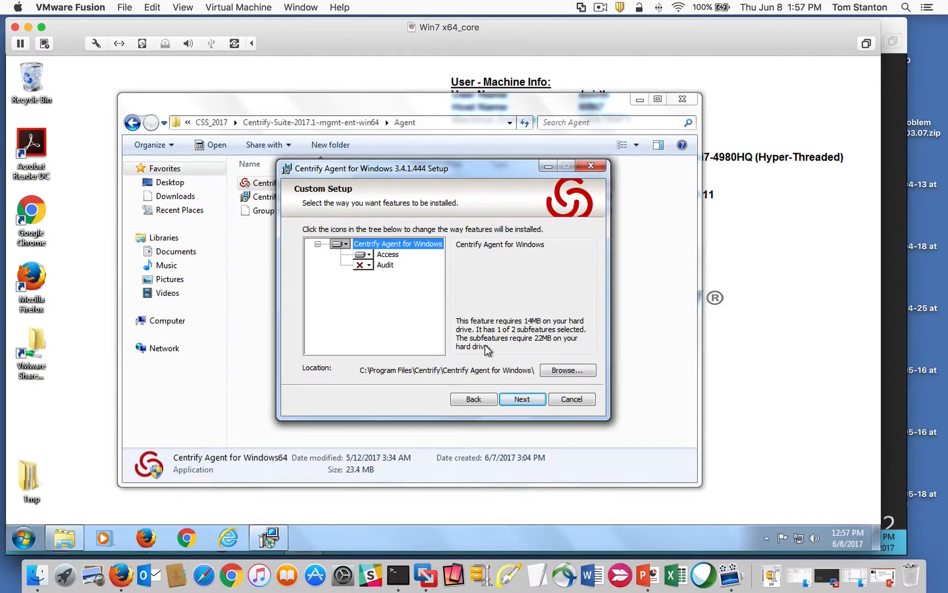
left_click(522, 406)
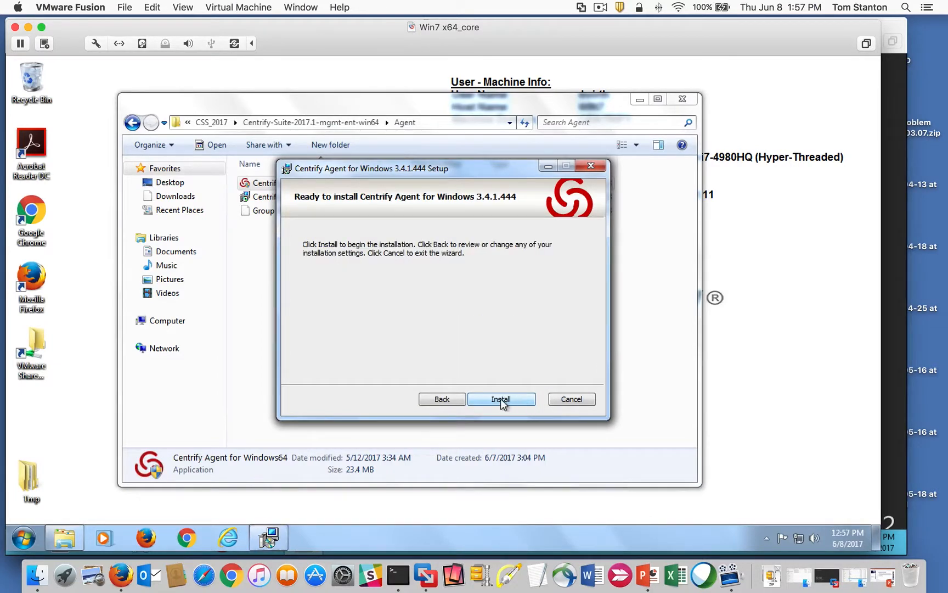
left_click(502, 401)
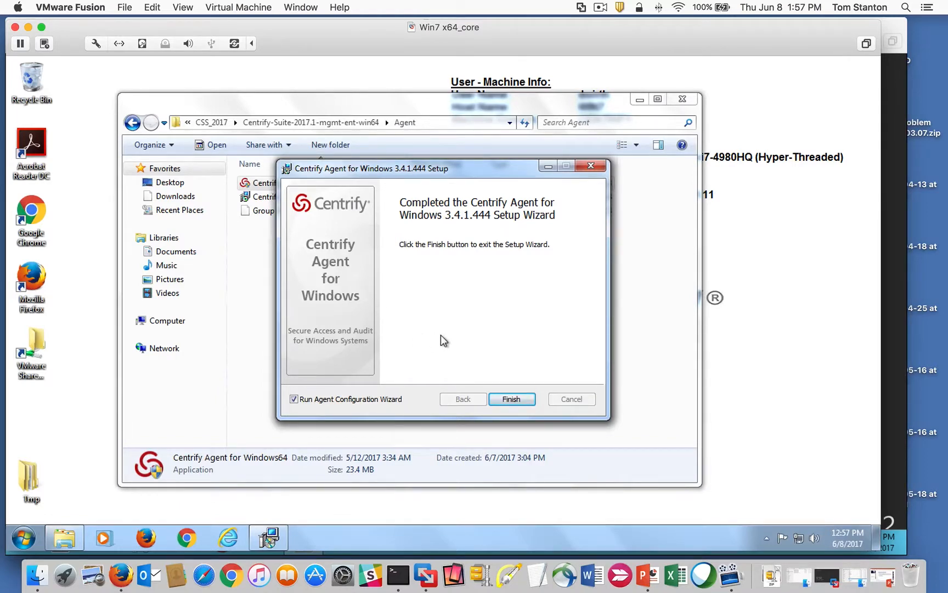
left_click(511, 400)
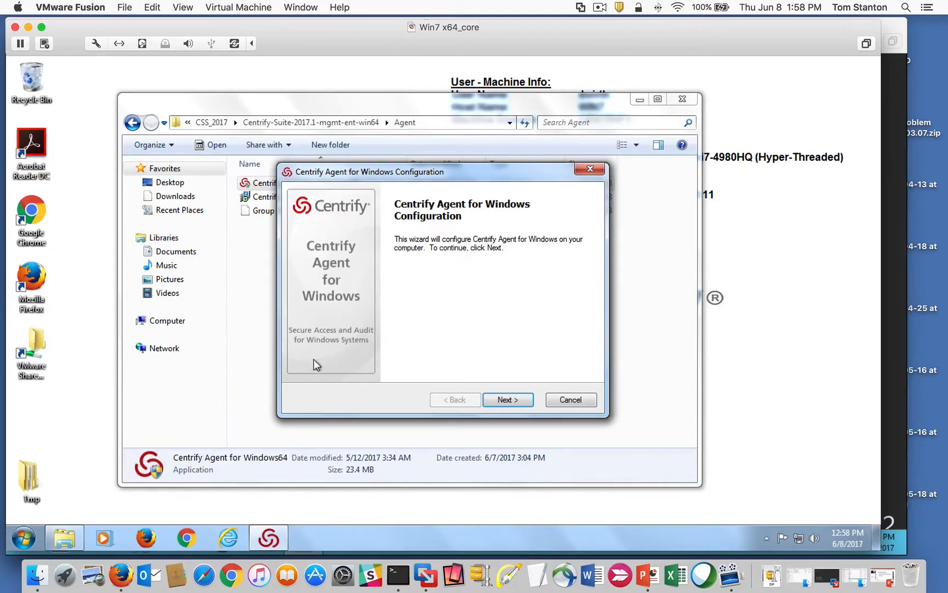
- Join the computer to the Windows zone, declining the Domain Admins login role, and finish configuration
left_click(508, 399)
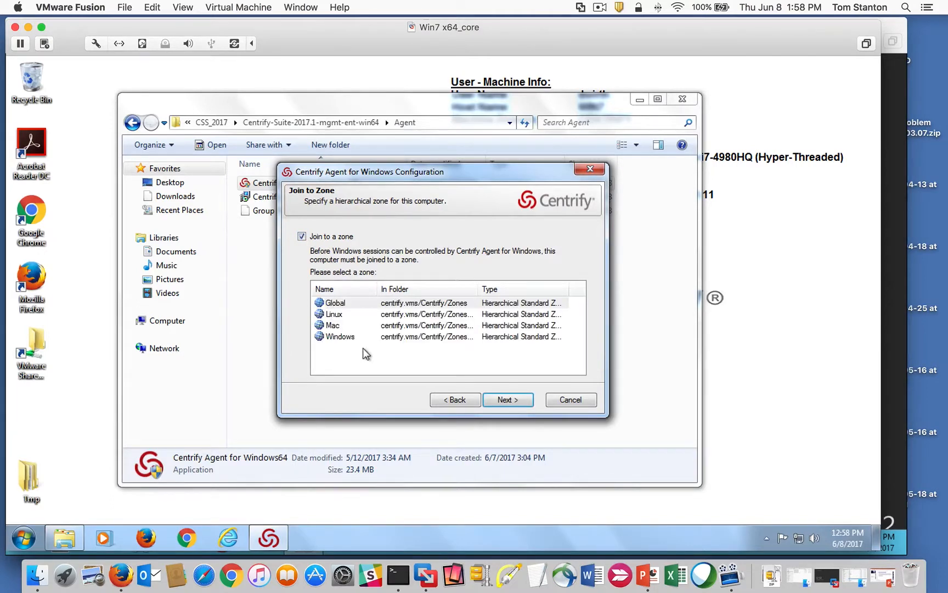
left_click(345, 338)
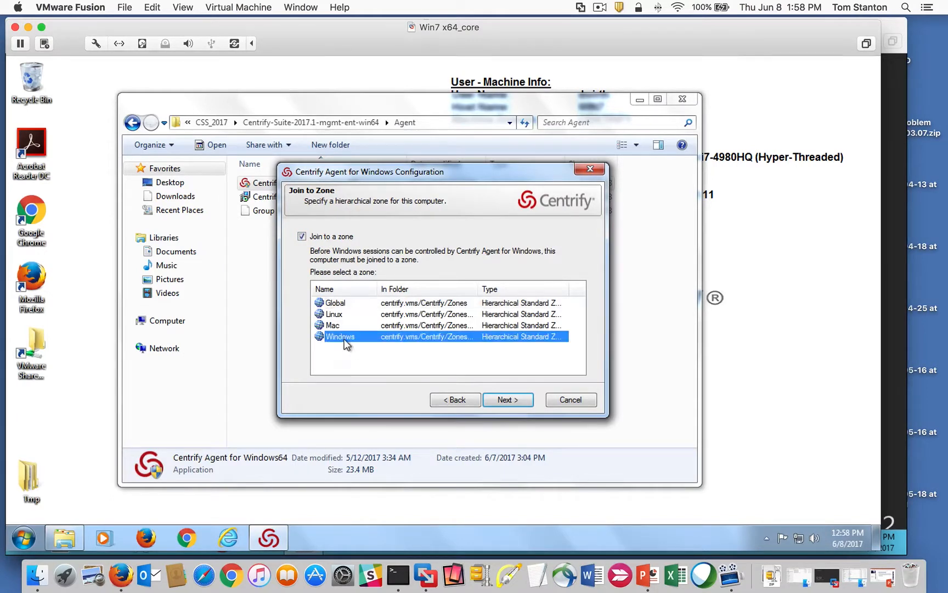
left_click(507, 400)
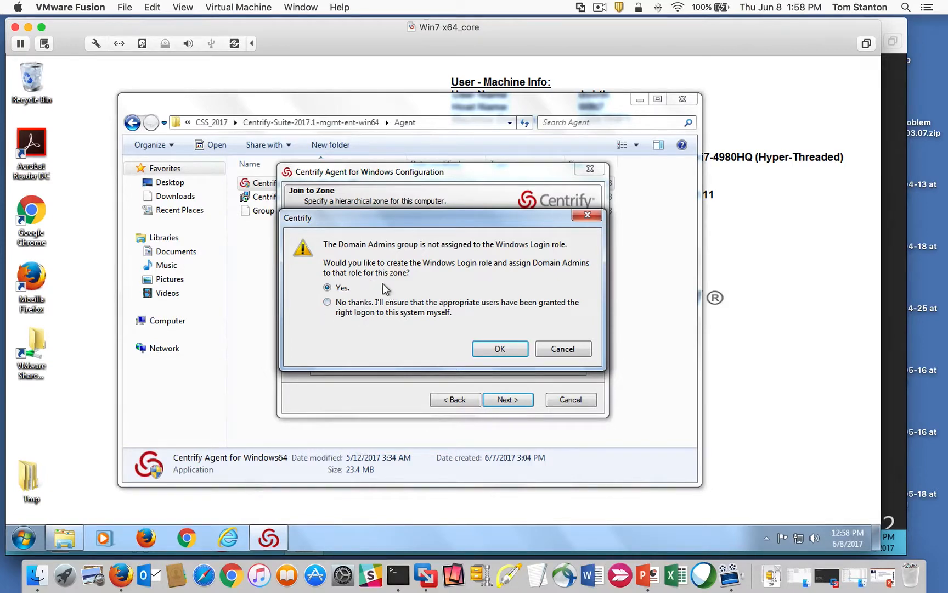
left_click(327, 302)
left_click(489, 350)
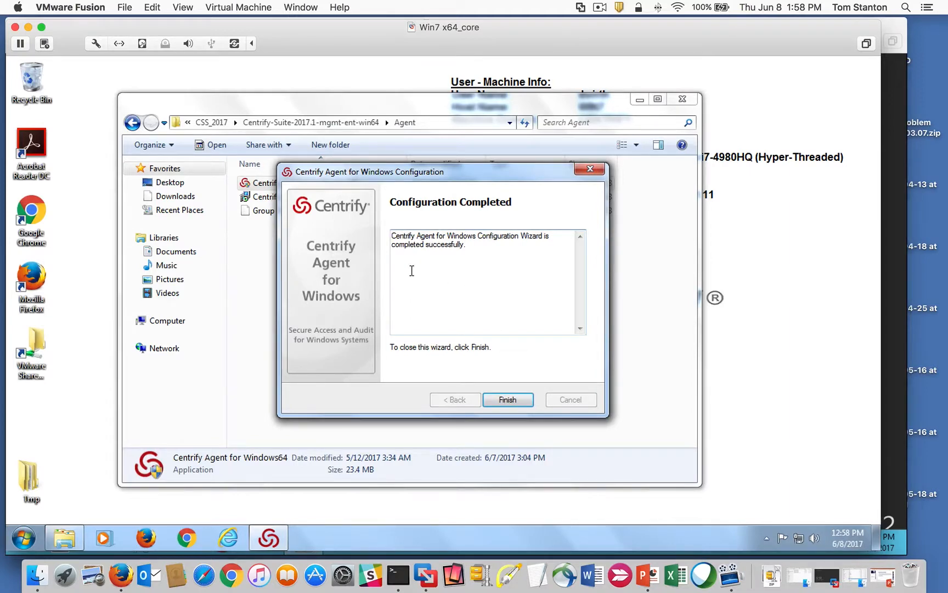
left_click(516, 399)
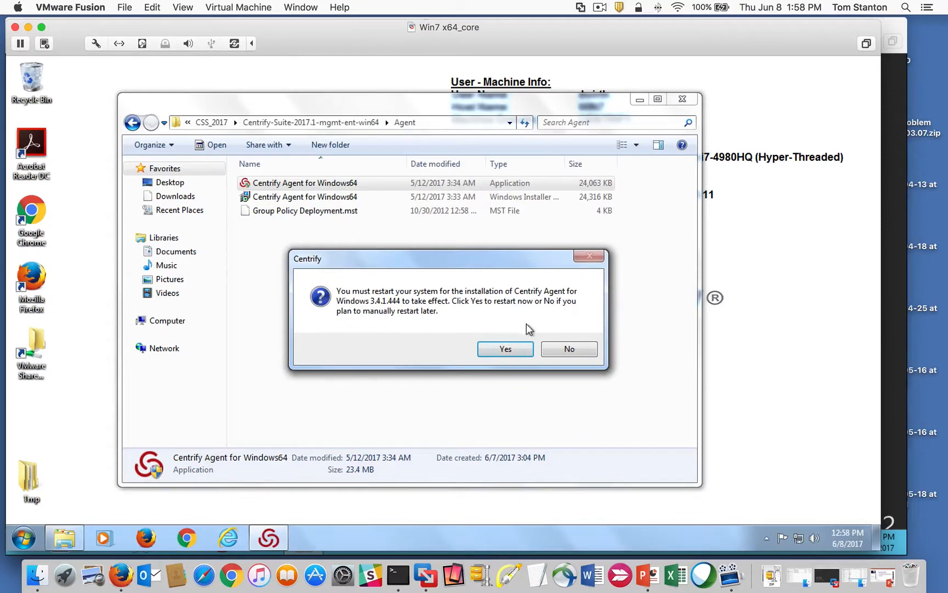
- Restart Windows 7 to apply the agent and send Ctrl-Alt-Del to reach the password prompt
left_click(500, 350)
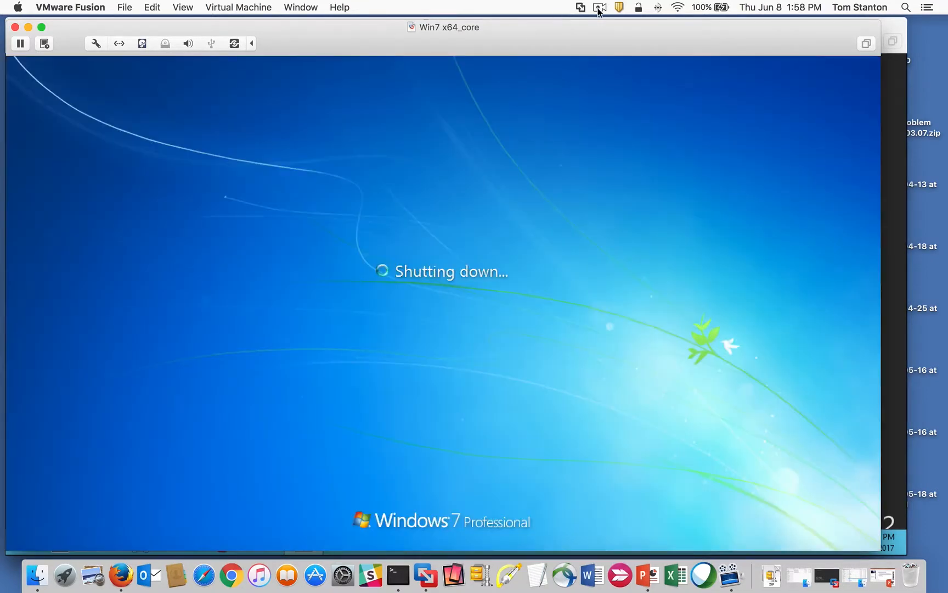
left_click(599, 10)
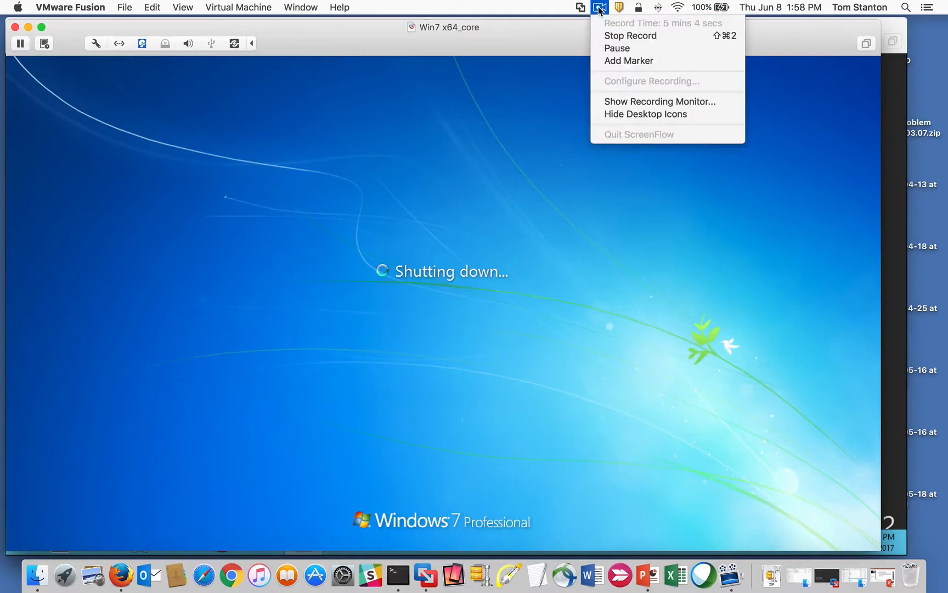
left_click(614, 47)
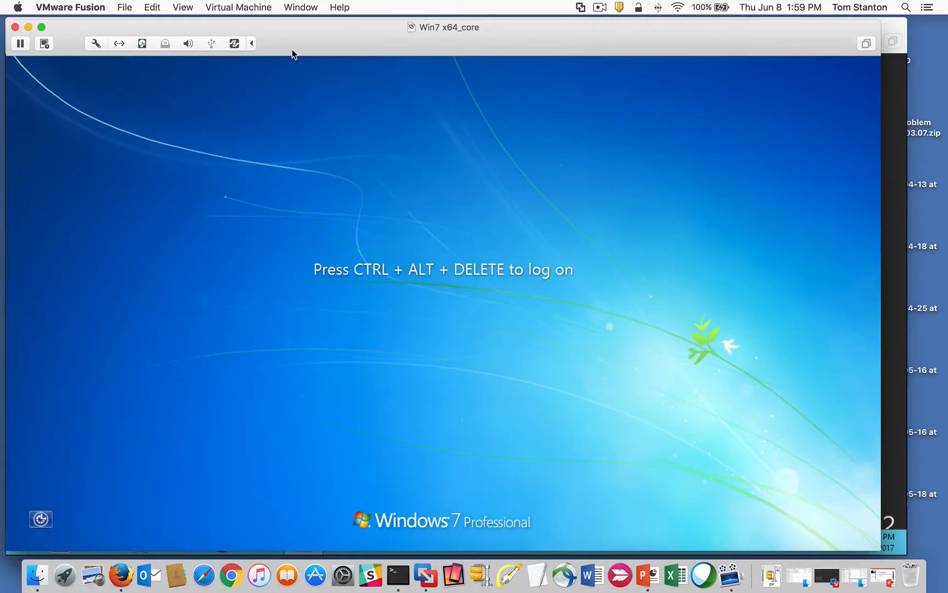
left_click(238, 7)
left_click(305, 213)
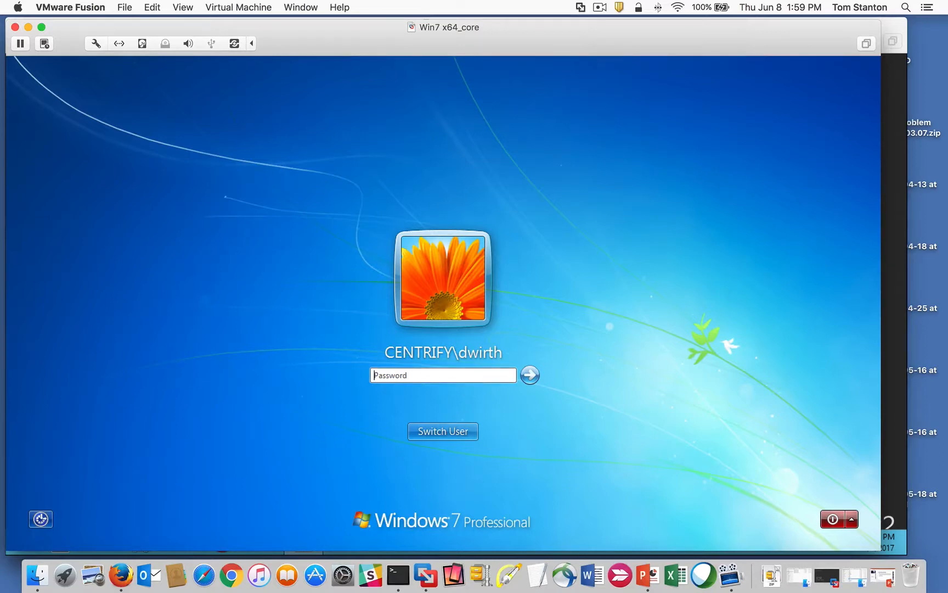
- Enter the domain account's password, correcting a typo, and log on to the Win7 desktop
type("••••")
key("BackSpace")
key("BackSpace")
key("BackSpace")
key("BackSpace")
key("BackSpace")
key("BackSpace")
key("BackSpace")
type("•••••••")
key("Return")
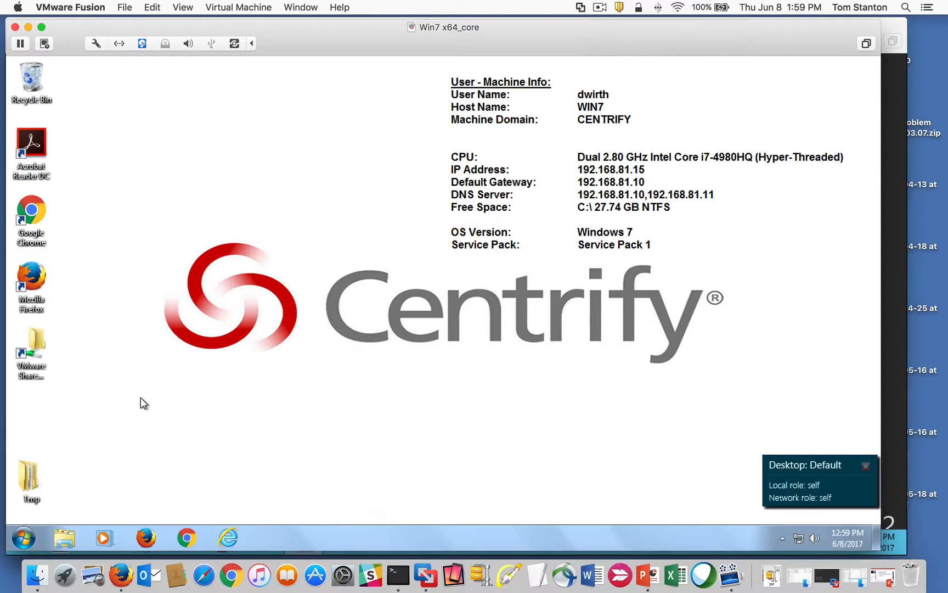
- Launch the DirectAuthorize Agent Control Panel elevated from Centrify Server Suite 2017 and highlight the Not configured platform instance
left_click(23, 536)
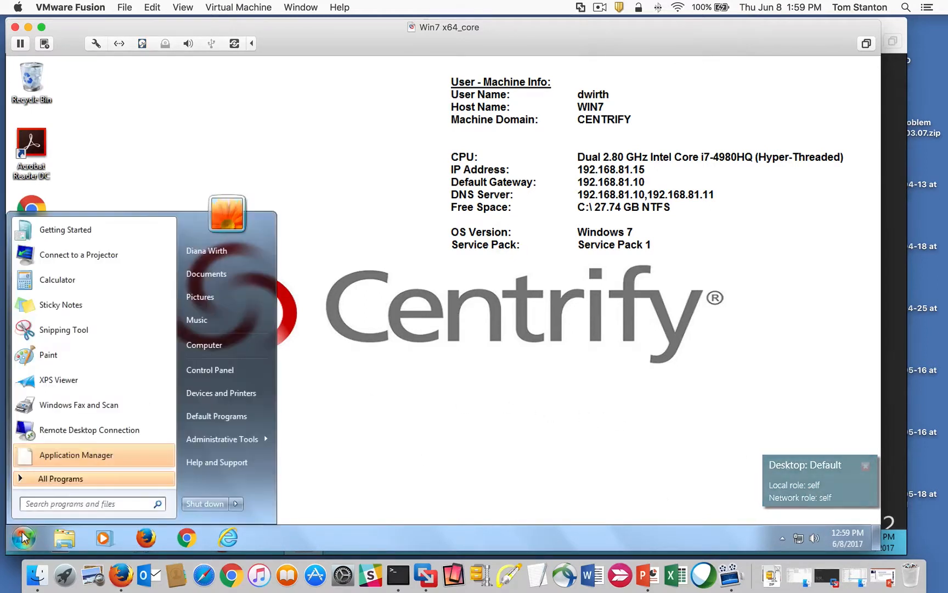
left_click(73, 483)
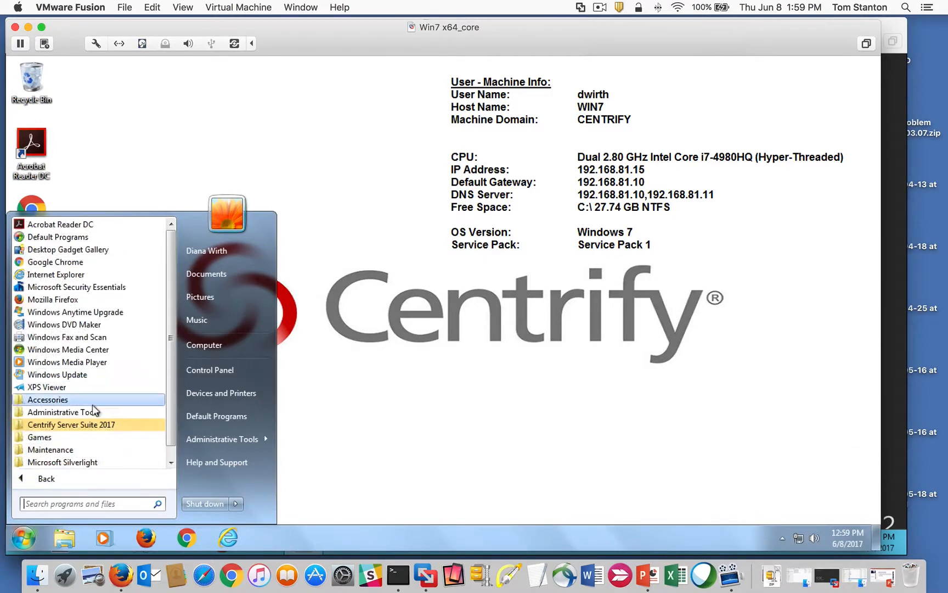
left_click(85, 423)
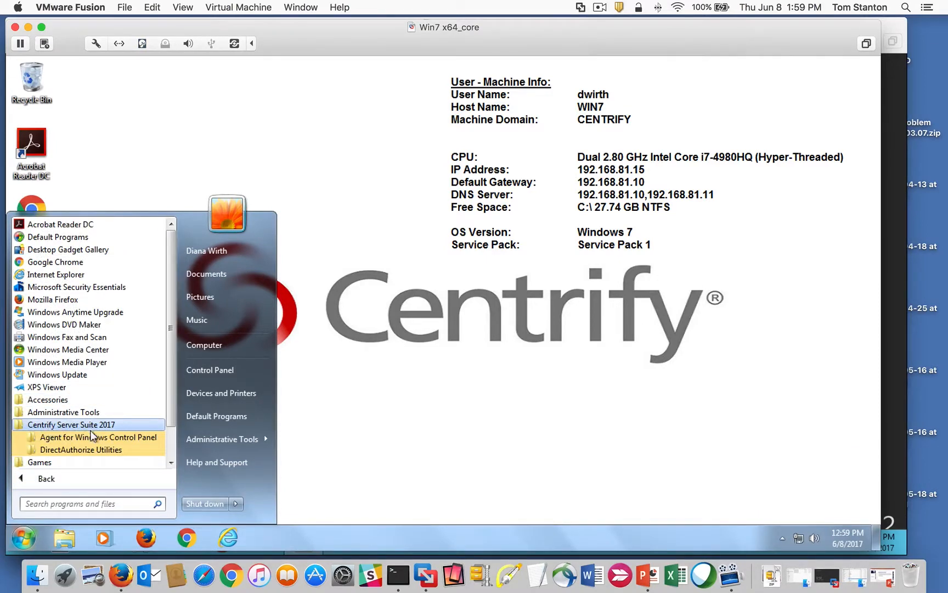
left_click(81, 436)
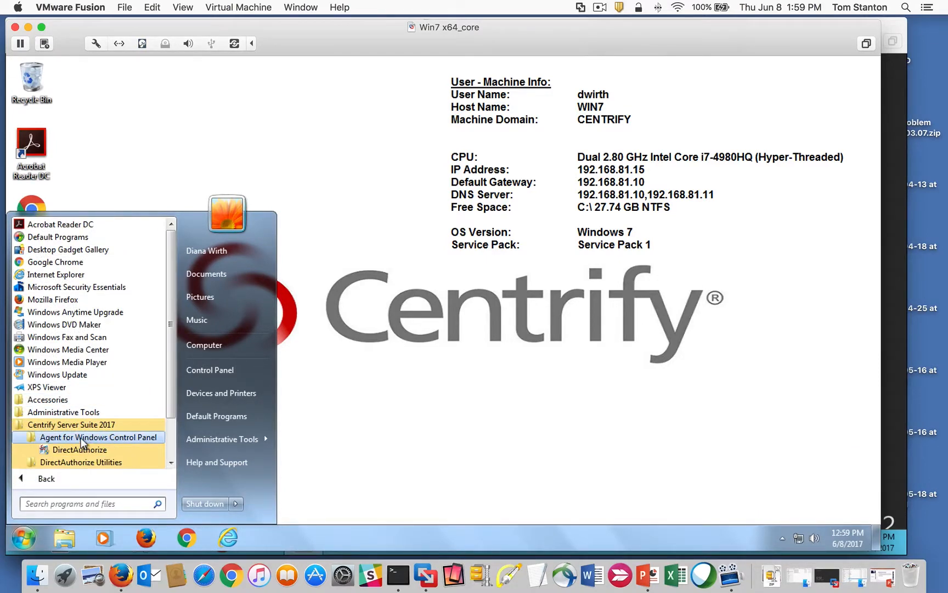
left_click(108, 452)
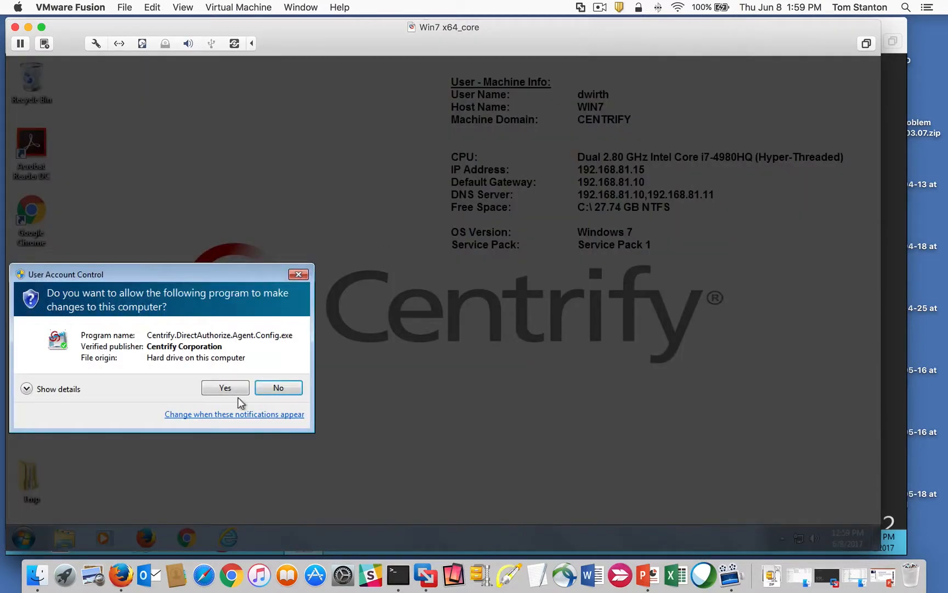
left_click(224, 387)
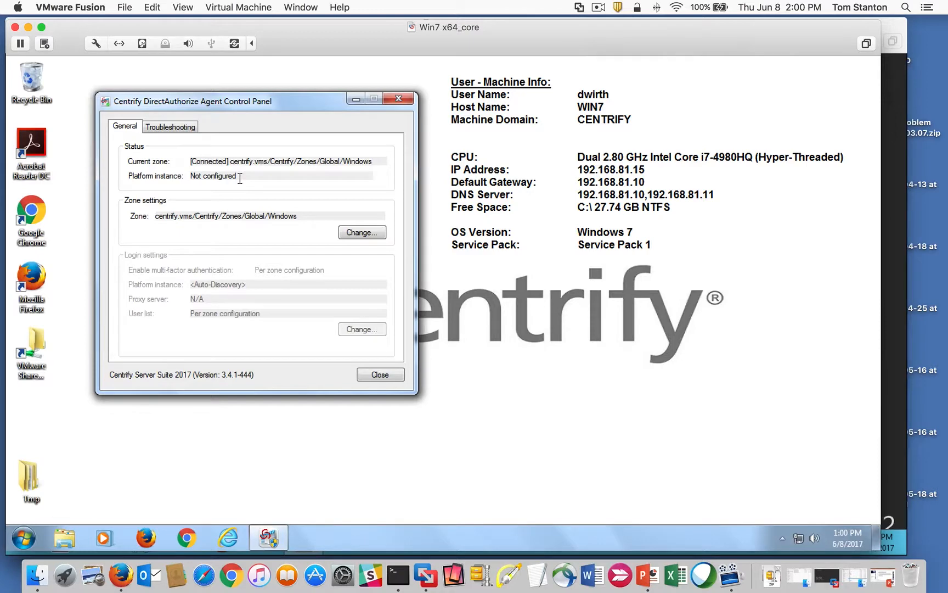
left_click_drag(239, 179, 174, 179)
- Close the agent control panel and log the current domain user off Windows 7
left_click(380, 376)
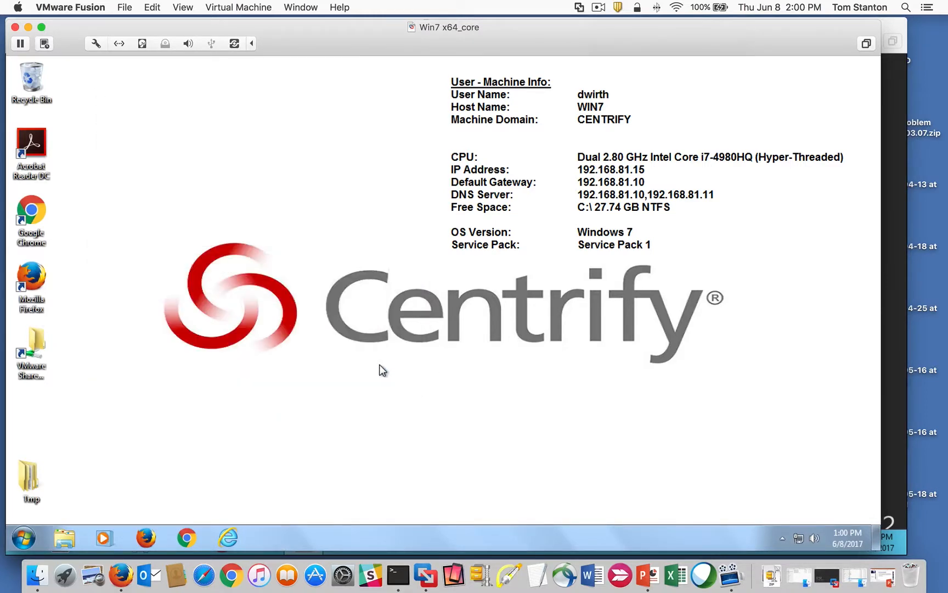
left_click(21, 539)
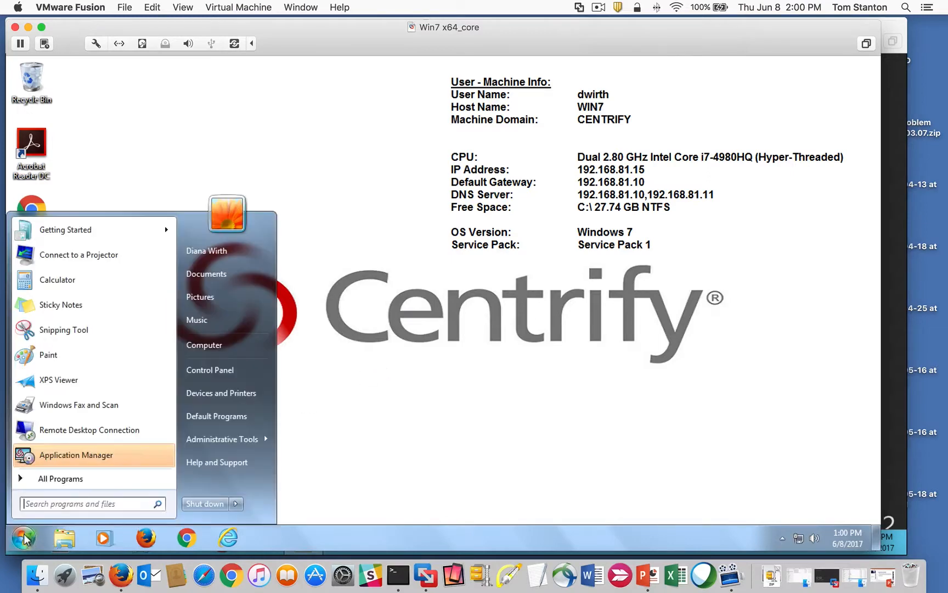
left_click(236, 504)
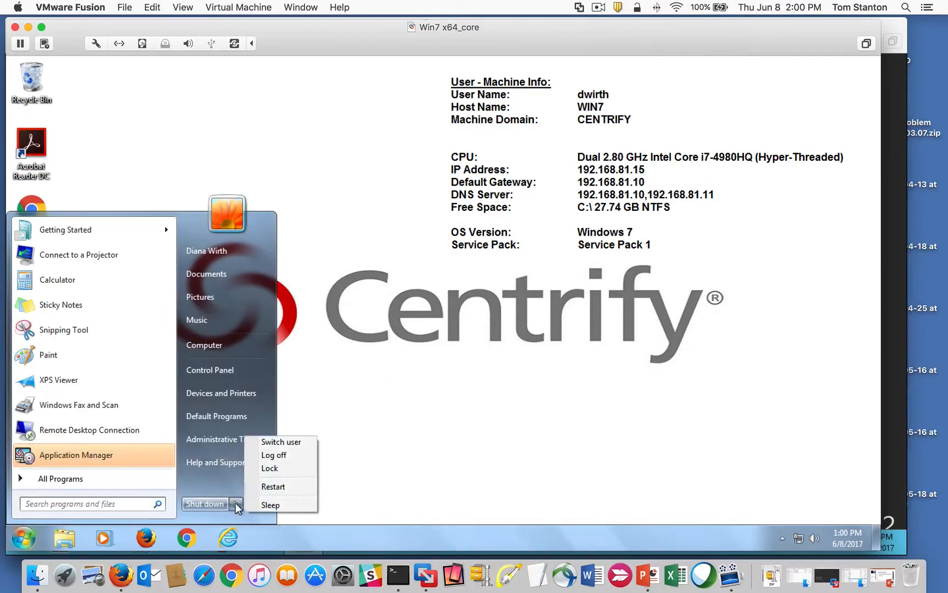
left_click(295, 456)
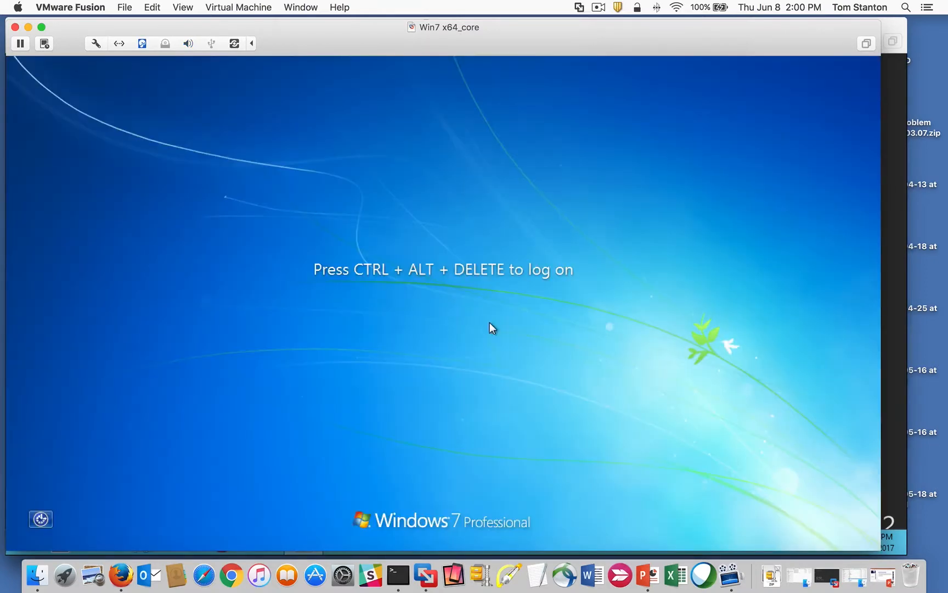
- Try logging on as the web domain user, dismiss the not-authorized error, and list the VMs
left_click(239, 7)
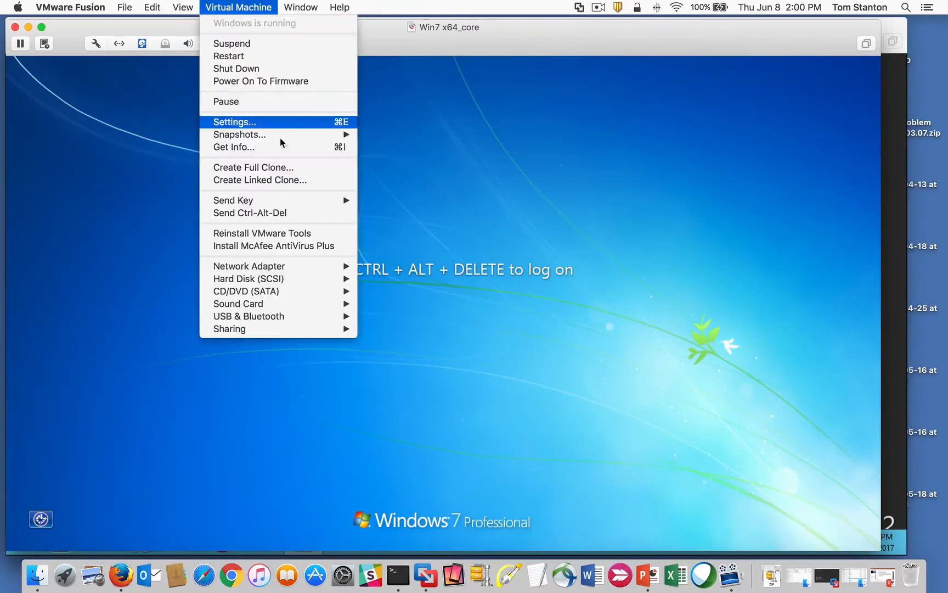
left_click(283, 214)
left_click(413, 434)
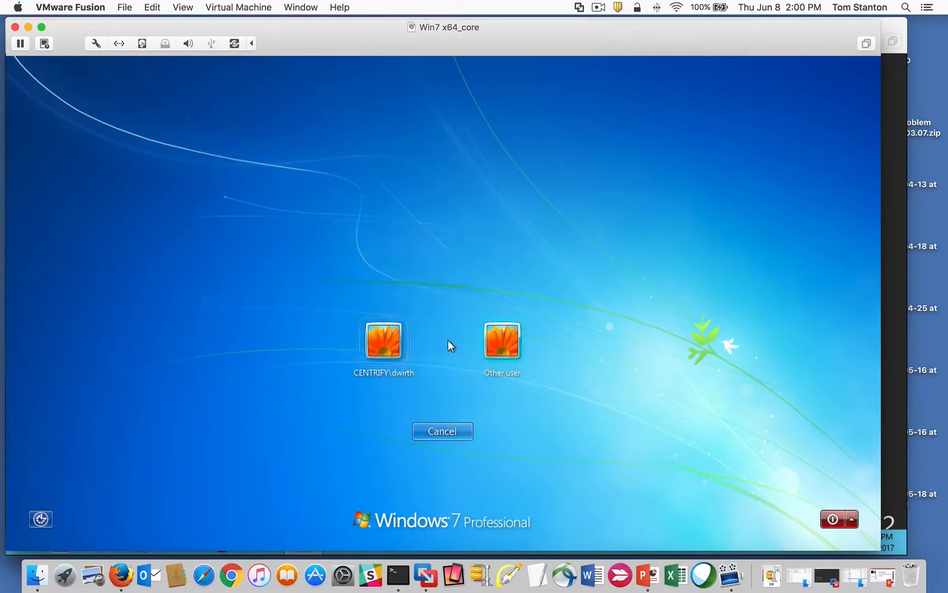
left_click(510, 344)
left_click(441, 355)
type("c")
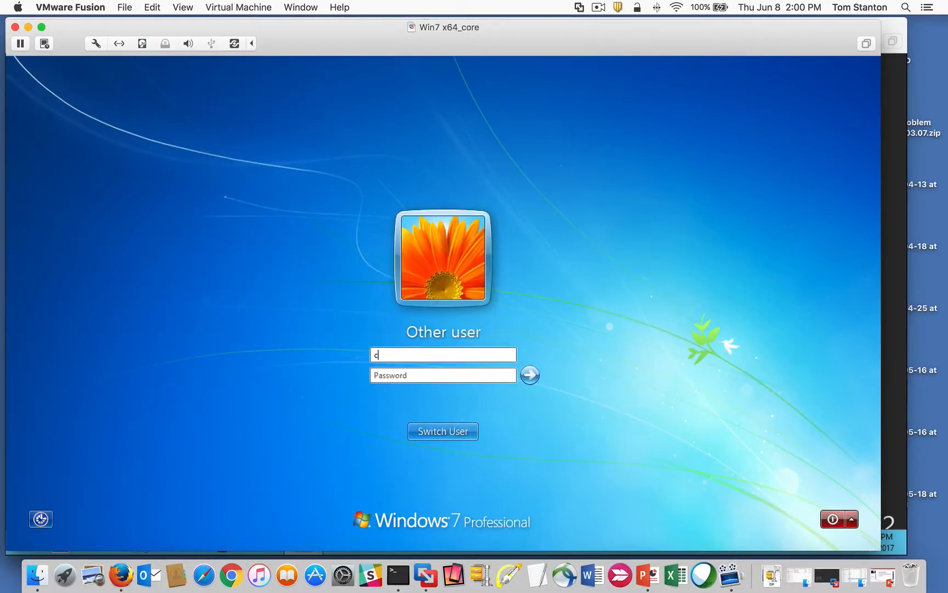
type("web")
key("Tab")
type("********")
key("Return")
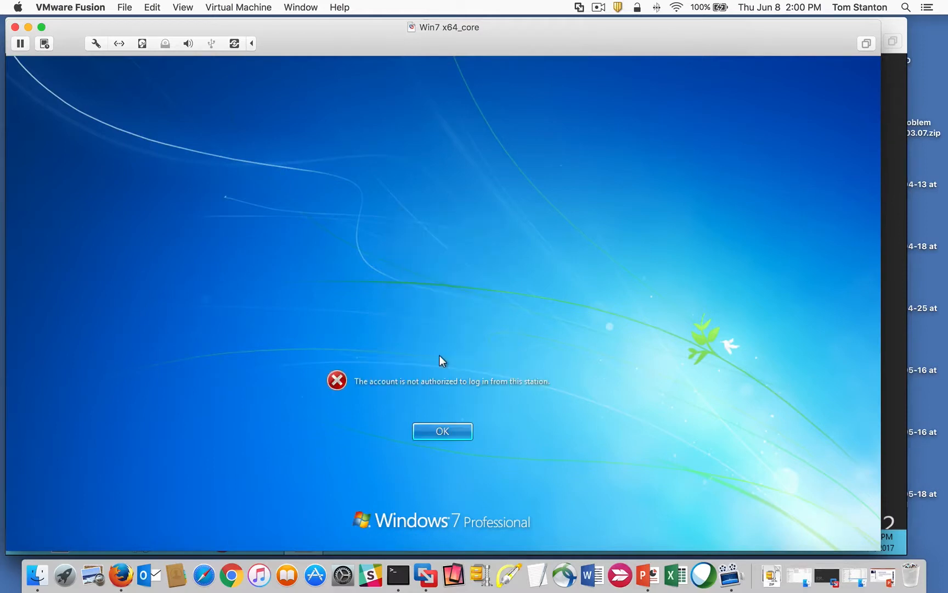
left_click(446, 430)
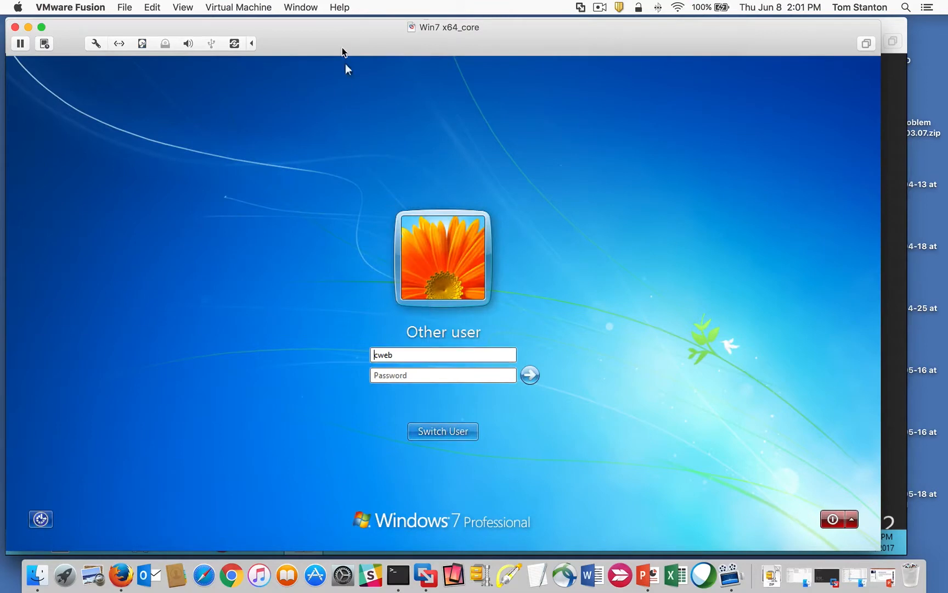
left_click(305, 8)
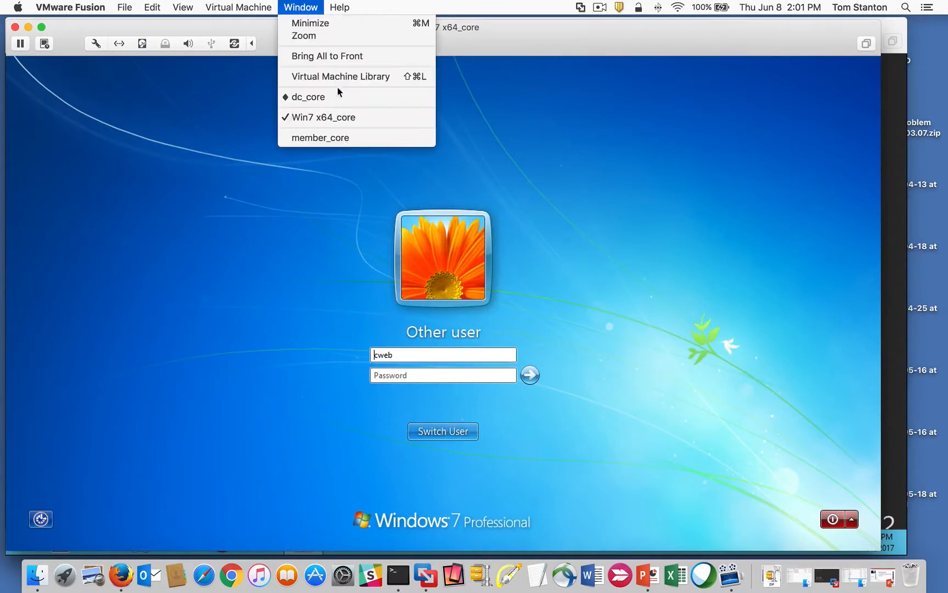
- On member_core, confirm in ADUC that the Staff > IT web architect user is in Archt_Web, then minimize ADUC
left_click(344, 139)
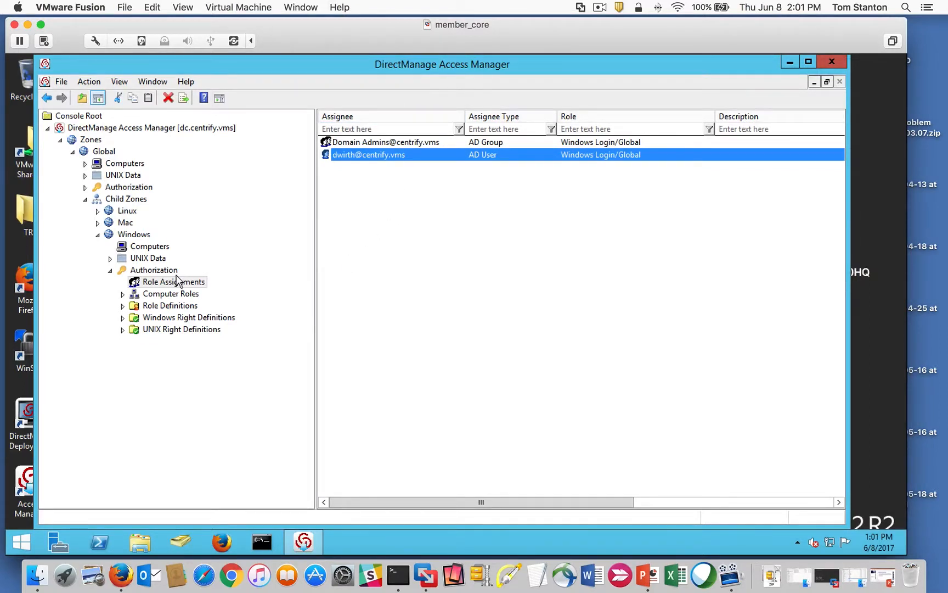
left_click(181, 544)
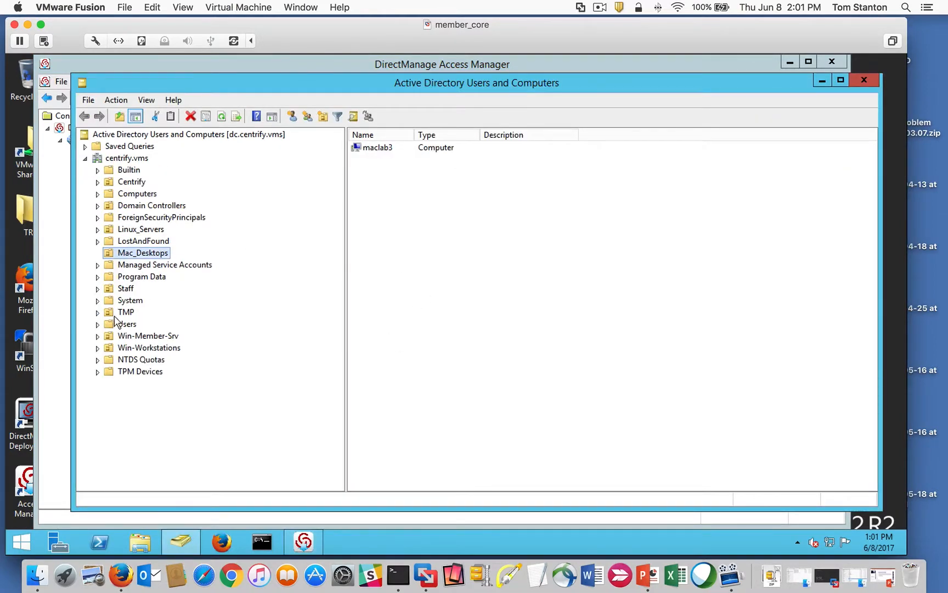
left_click(98, 289)
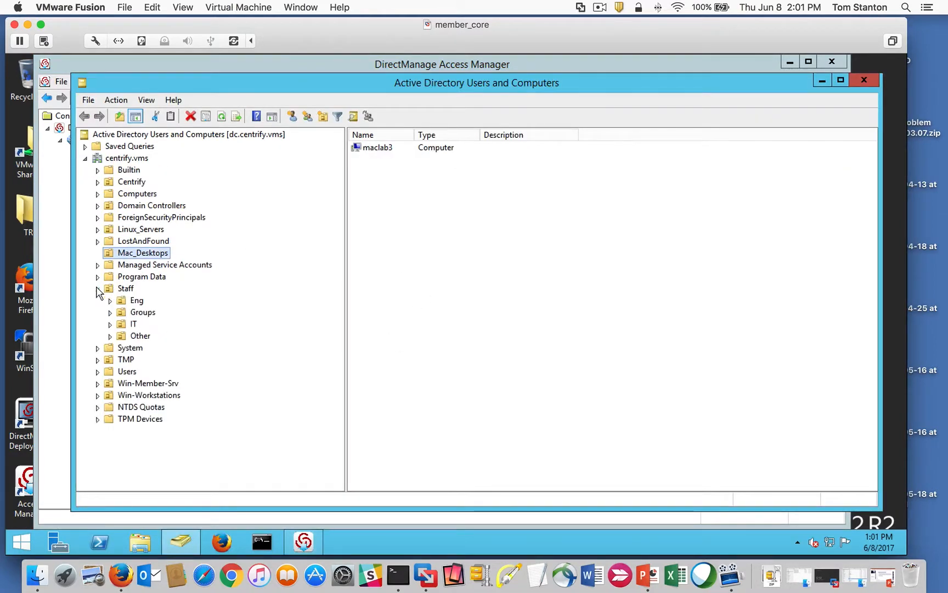
left_click(132, 324)
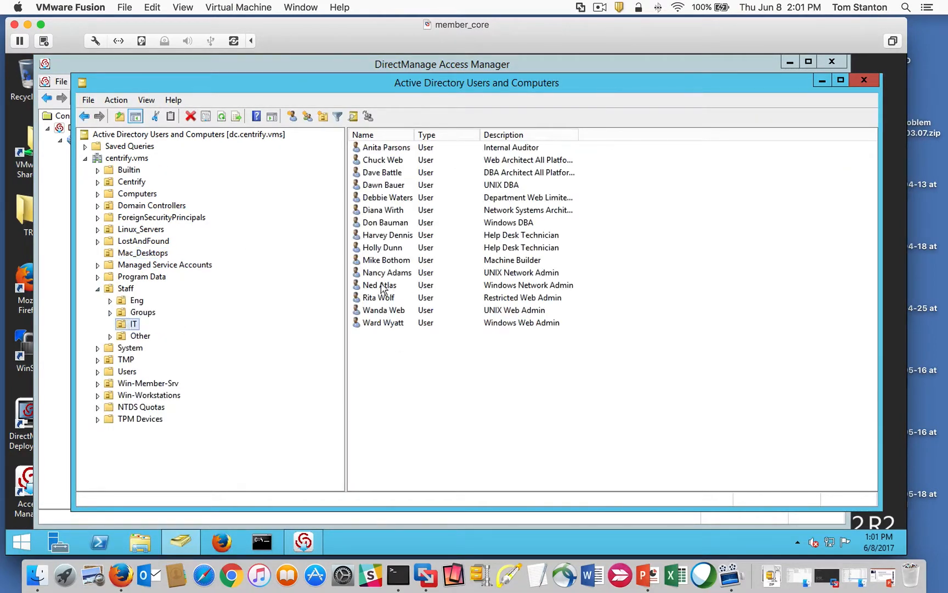
double_click(383, 160)
left_click(442, 143)
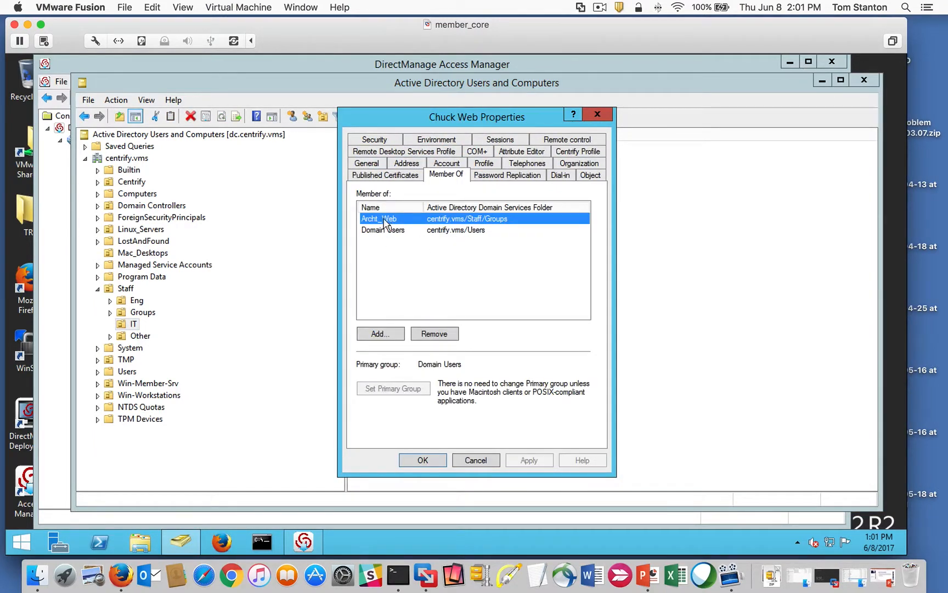
left_click_drag(423, 207, 456, 207)
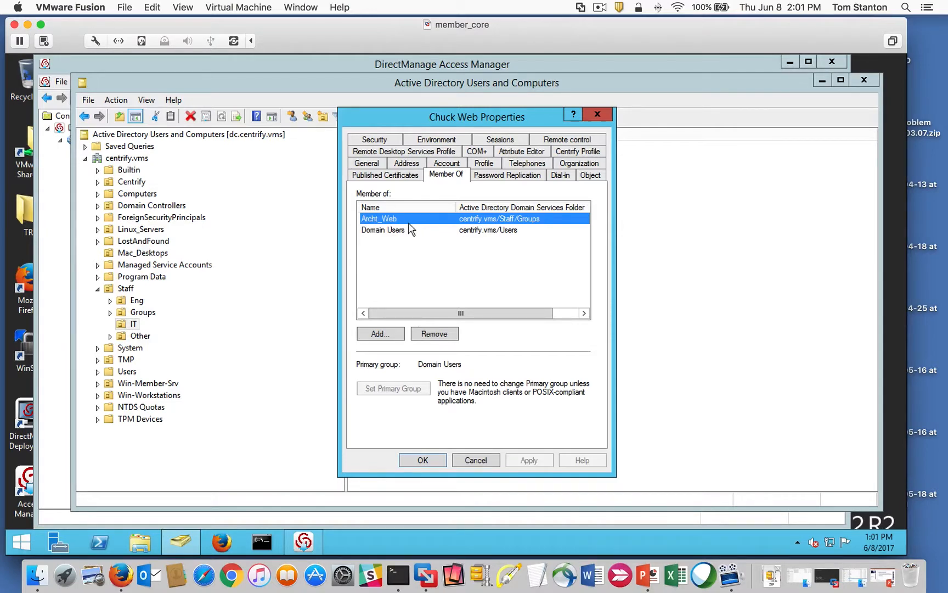
left_click(475, 460)
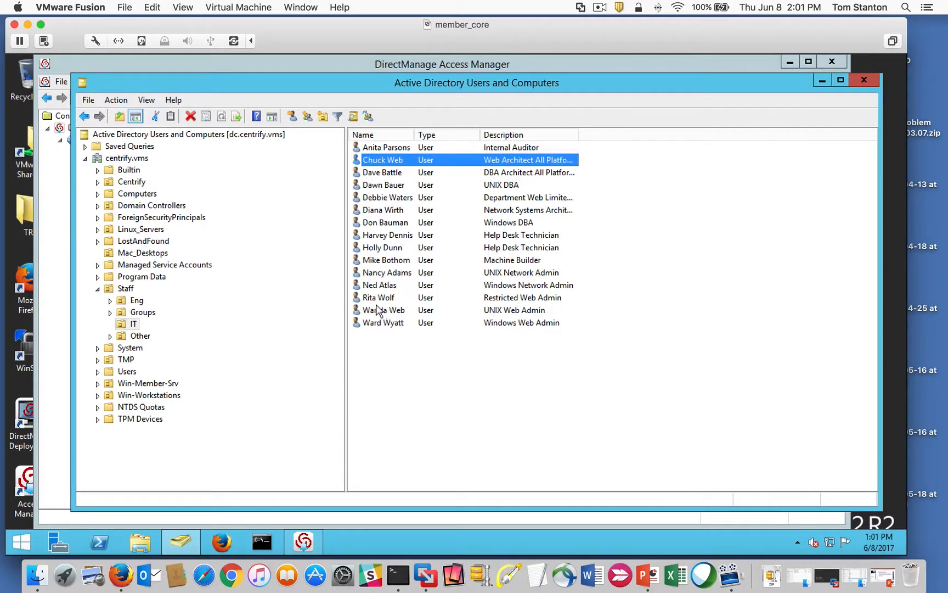
left_click(823, 80)
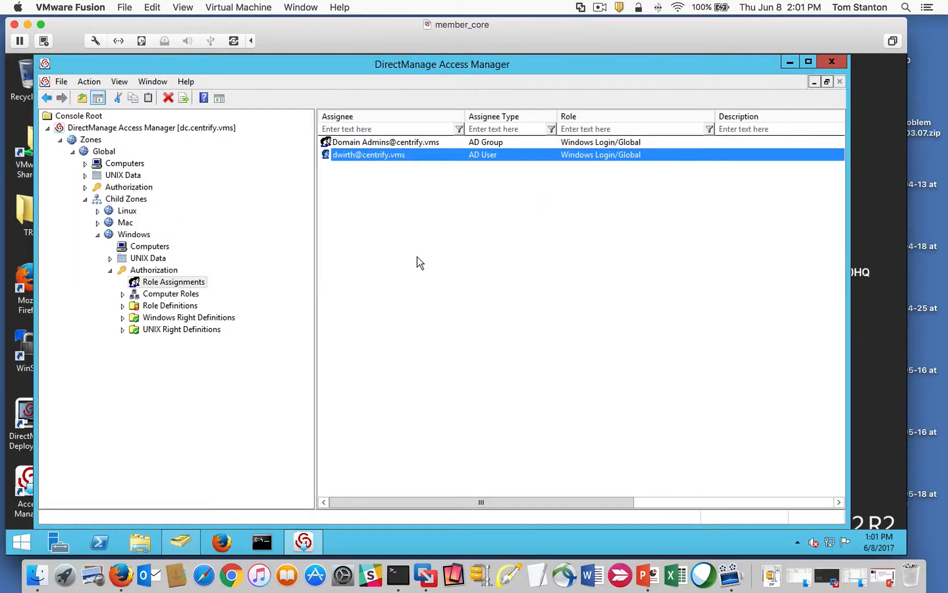
- Start a new role assignment in the Windows zone and choose the Windows Login/Global role
right_click(346, 224)
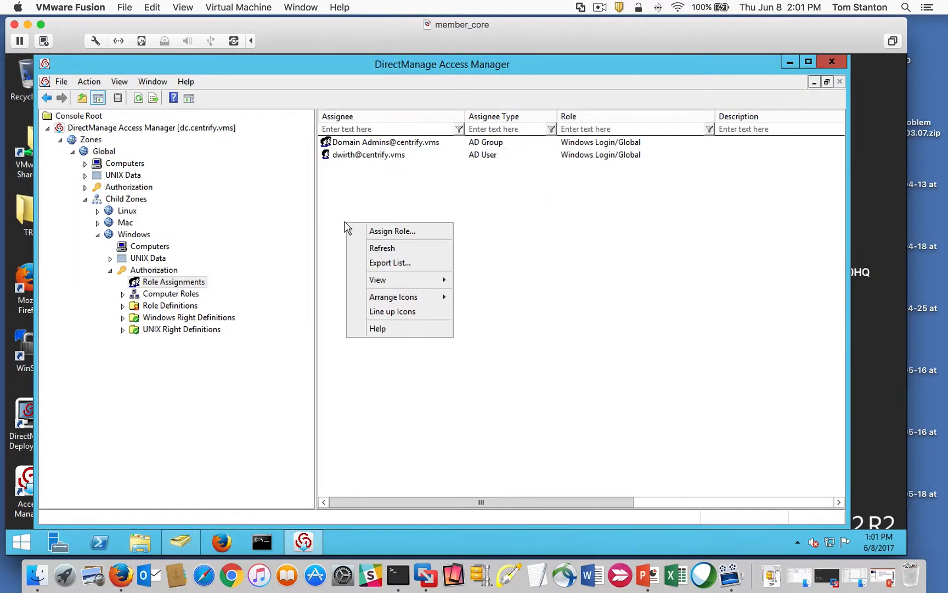
left_click(383, 232)
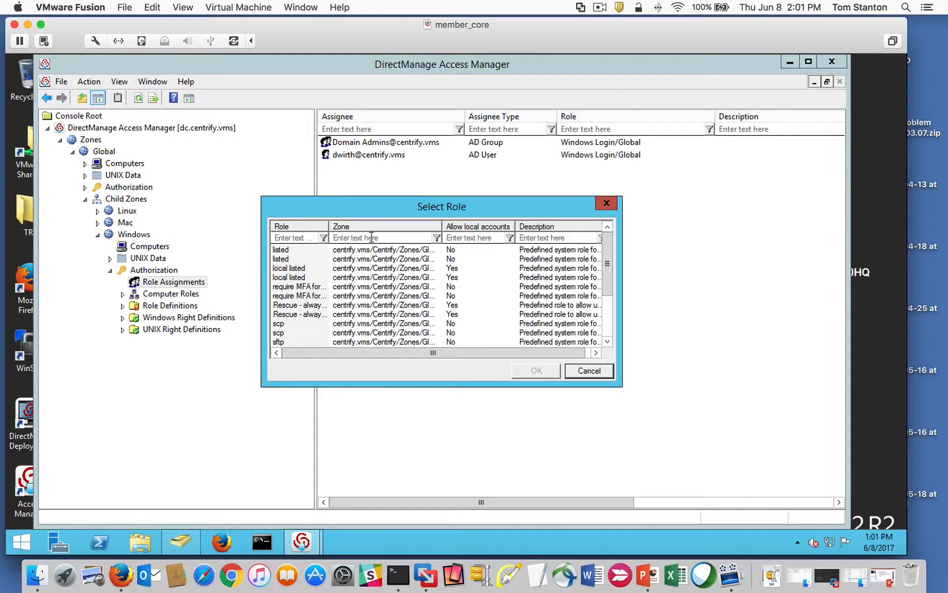
left_click_drag(329, 227, 360, 226)
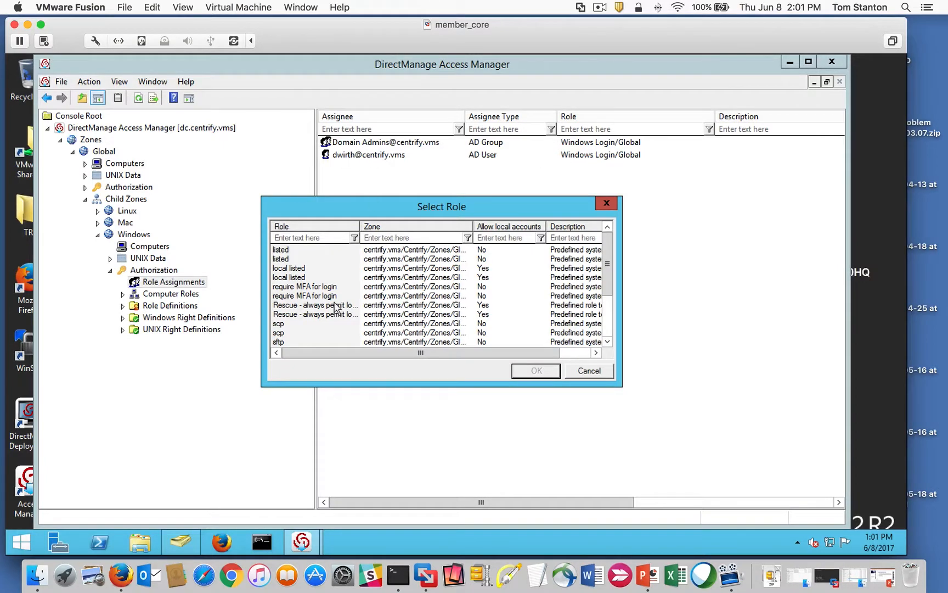
left_click_drag(607, 264, 608, 304)
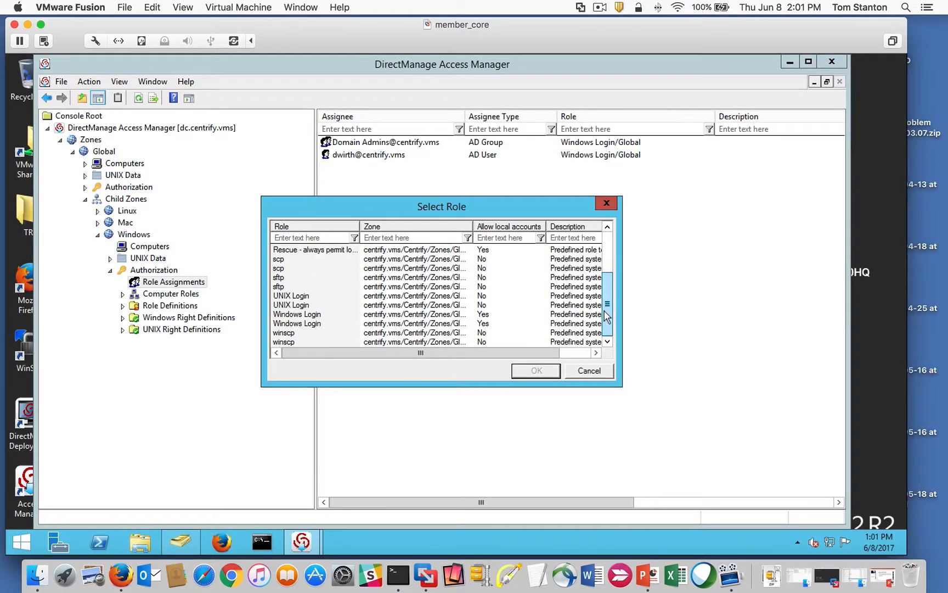
left_click(297, 324)
left_click_drag(469, 225, 538, 225)
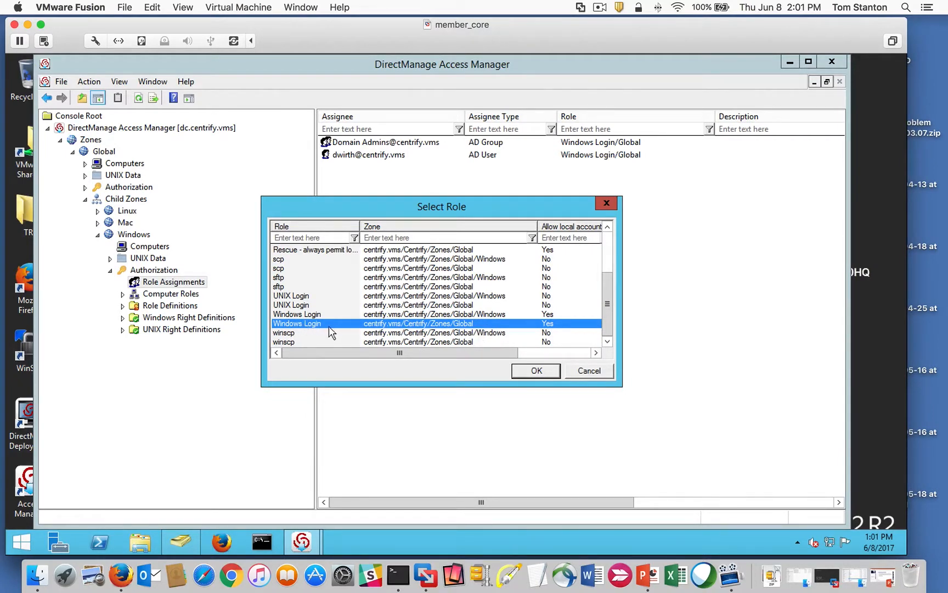
left_click(537, 371)
- Search AD groups, add Archt_Web as the assignee, and save the assignment
left_click(528, 356)
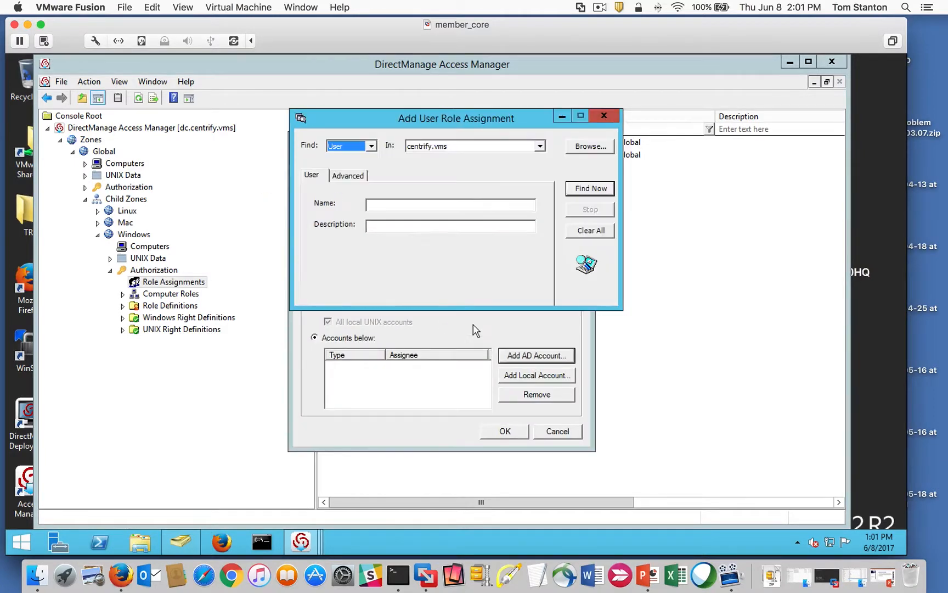
left_click(369, 147)
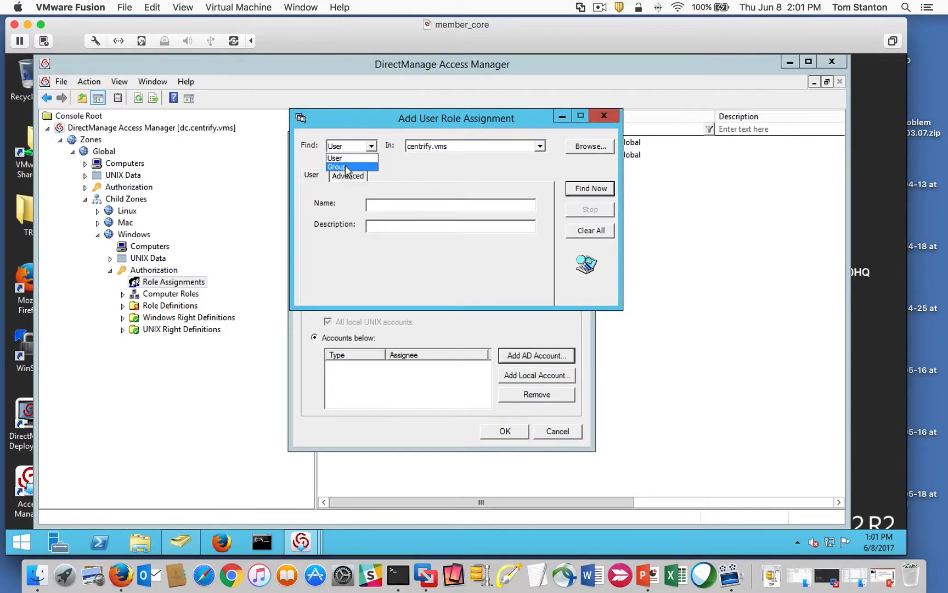
left_click(351, 165)
left_click(399, 203)
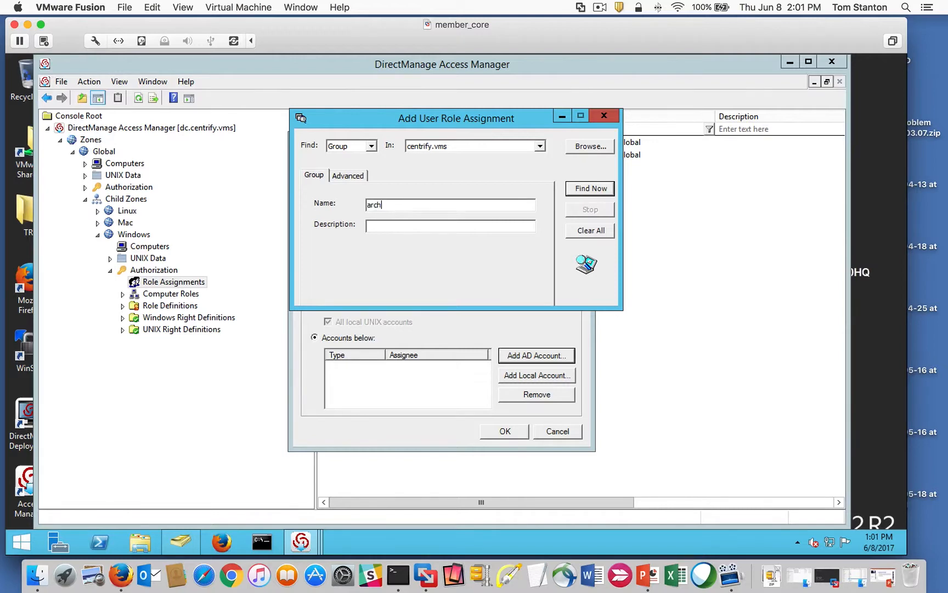
key("Return")
left_click(343, 360)
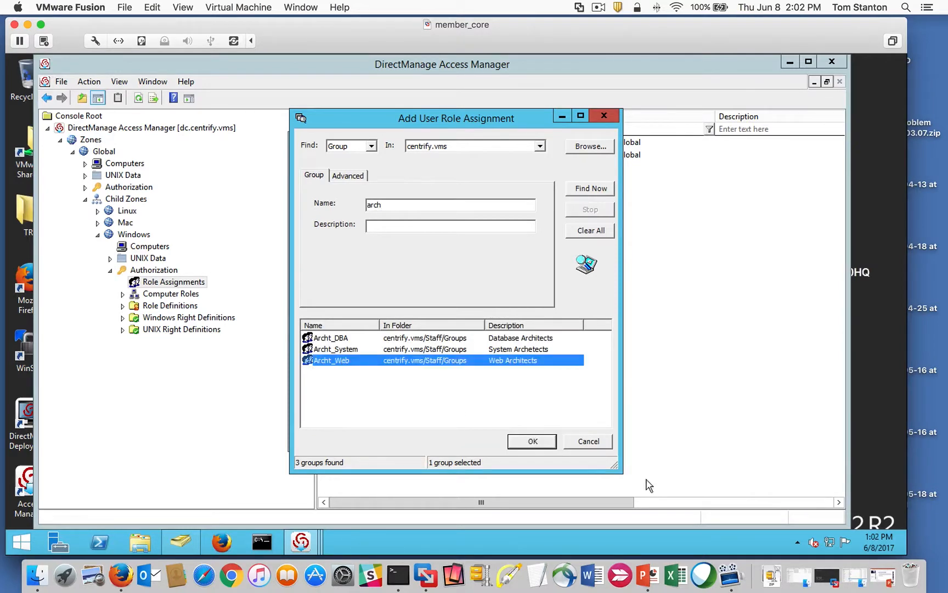
left_click(532, 440)
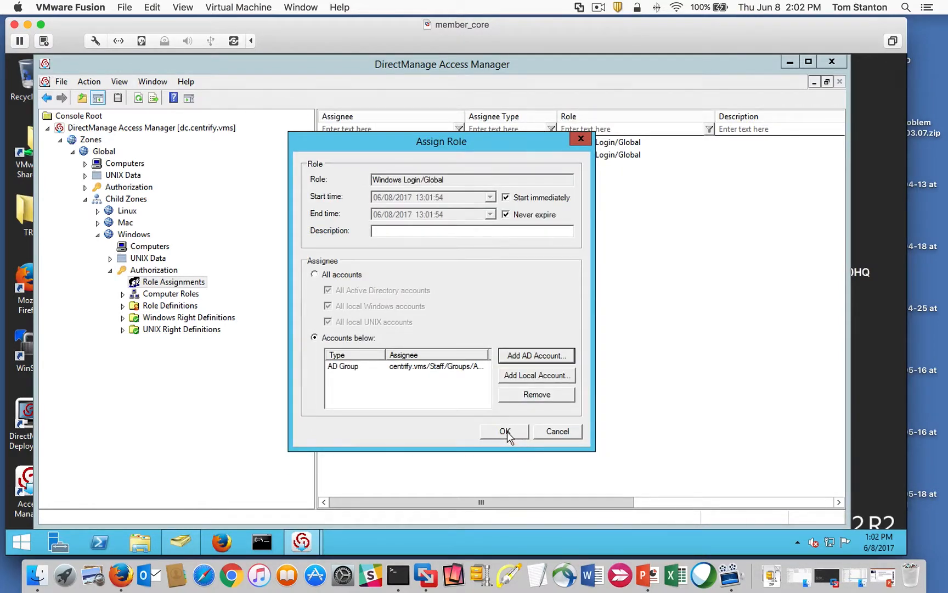
left_click(505, 432)
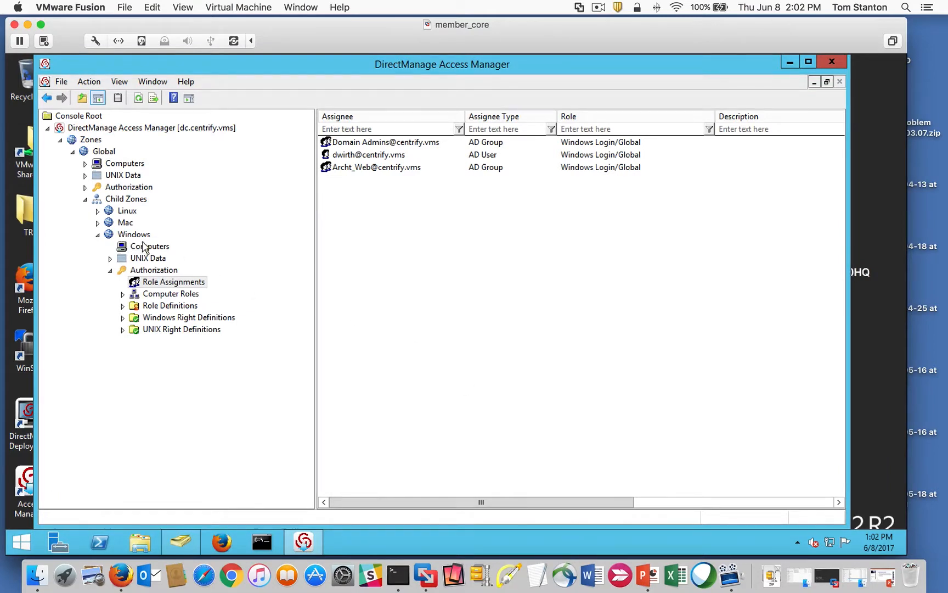
- Refresh the Windows zone and list its computers, showing WIN7
left_click(138, 248)
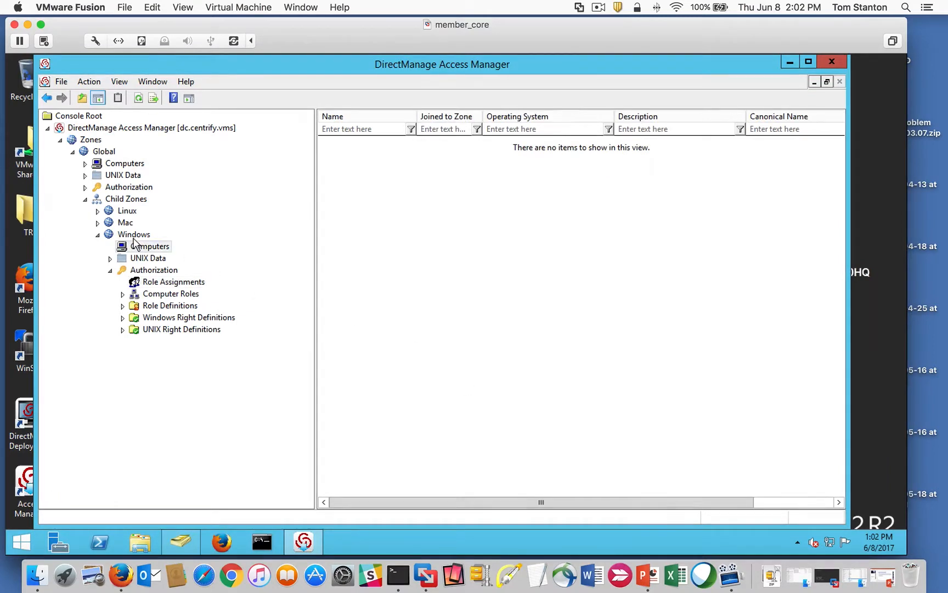
right_click(134, 237)
left_click(197, 451)
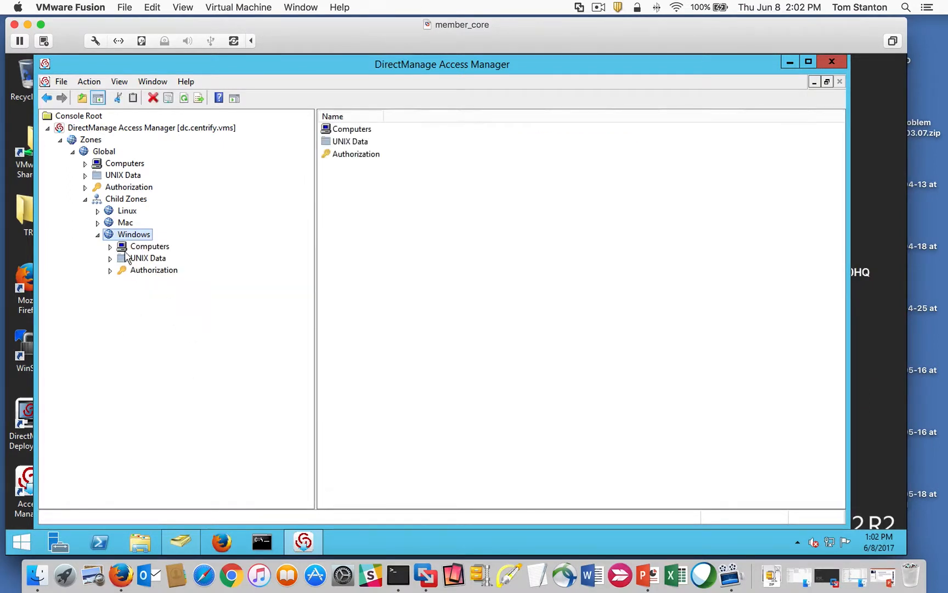
left_click(110, 246)
left_click(152, 248)
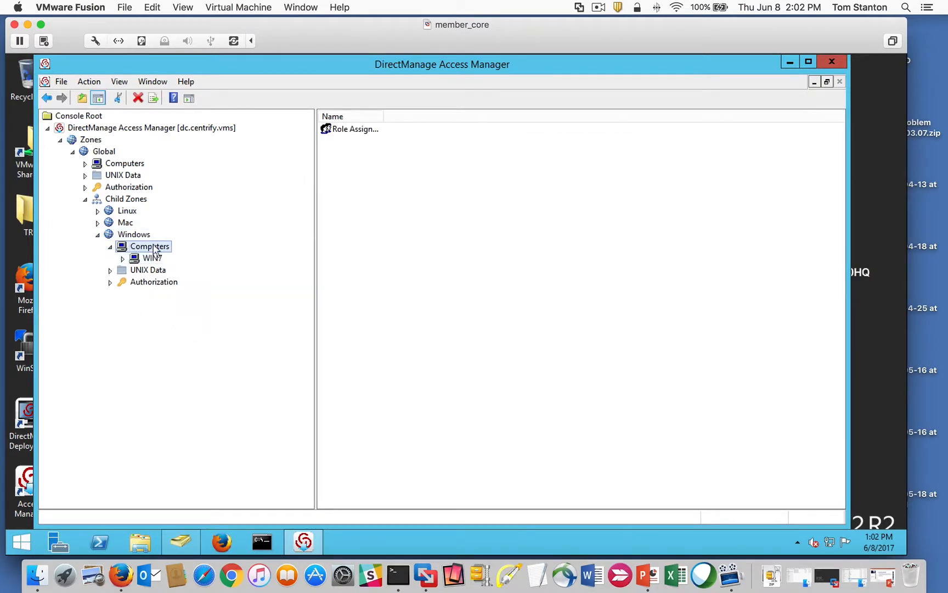
- Review the web user's effective Windows rights, showing Archt_Web's Windows Login/Global, then close the report
right_click(134, 238)
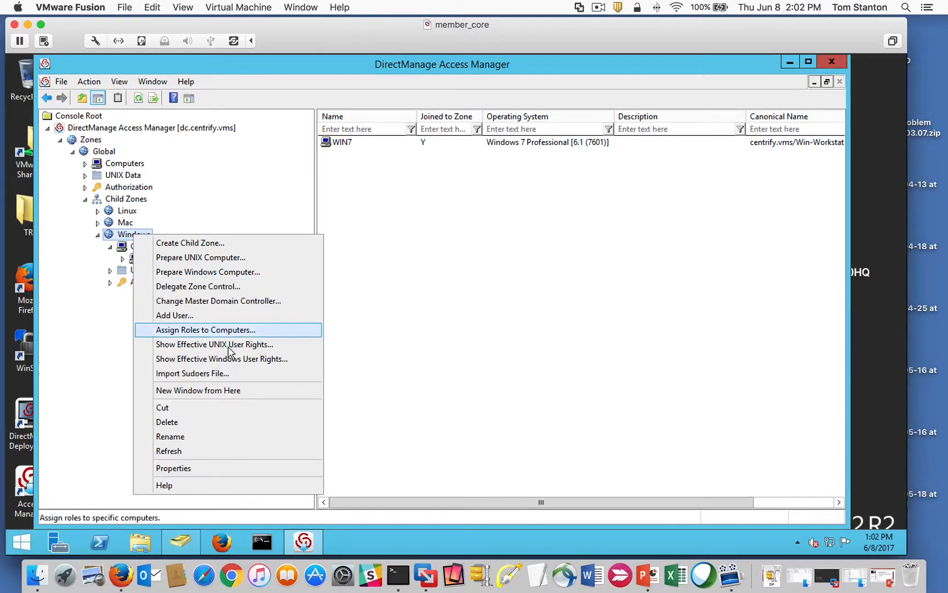
left_click(241, 360)
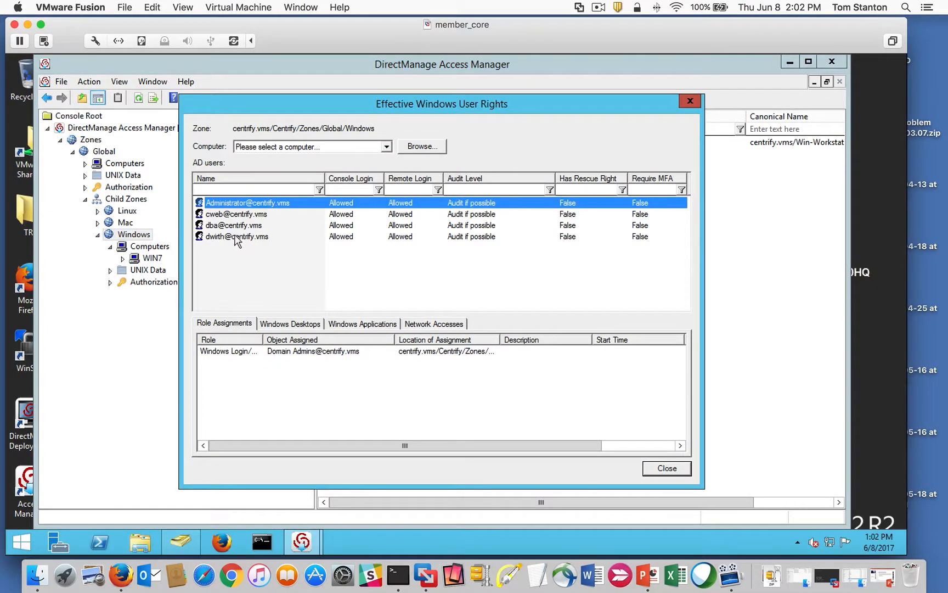
left_click(235, 215)
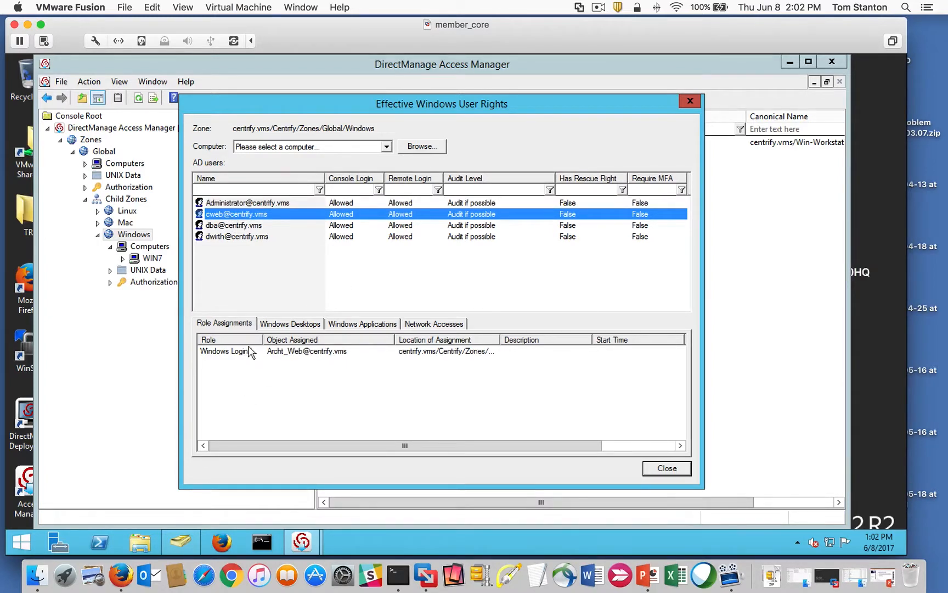
left_click_drag(265, 339, 312, 339)
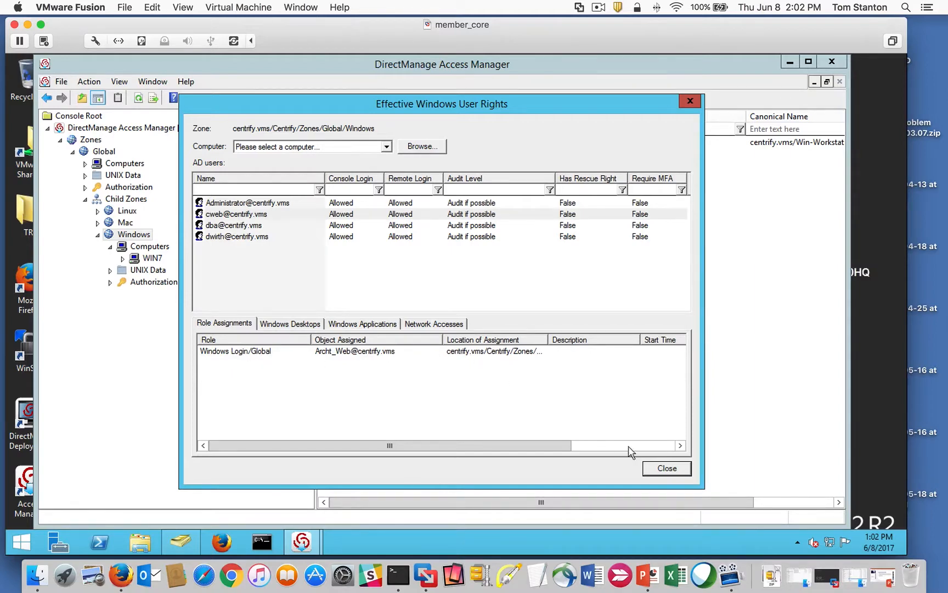
left_click(665, 470)
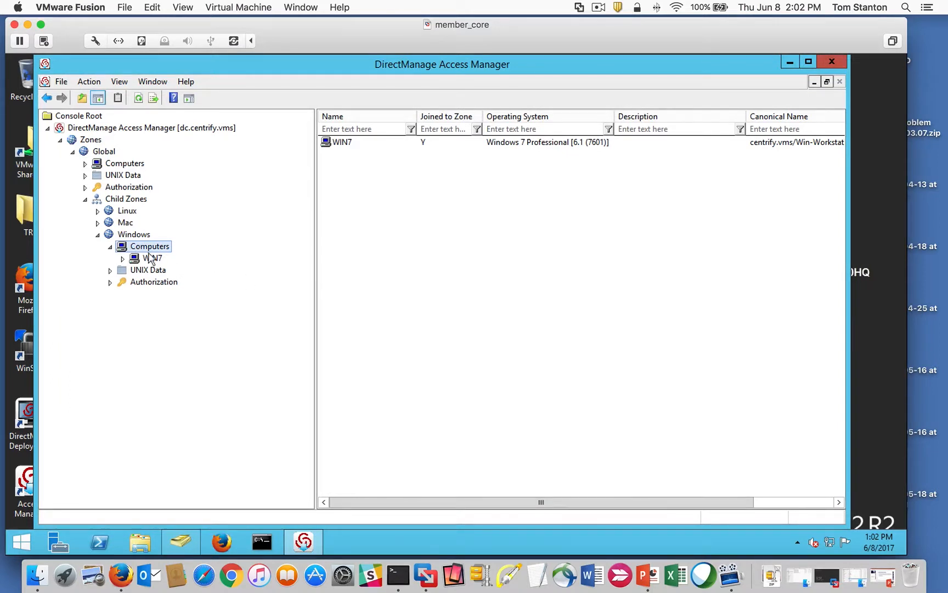
- Collapse the Windows zones and browse the Global zone's UNIX right definitions and command rights
left_click(98, 234)
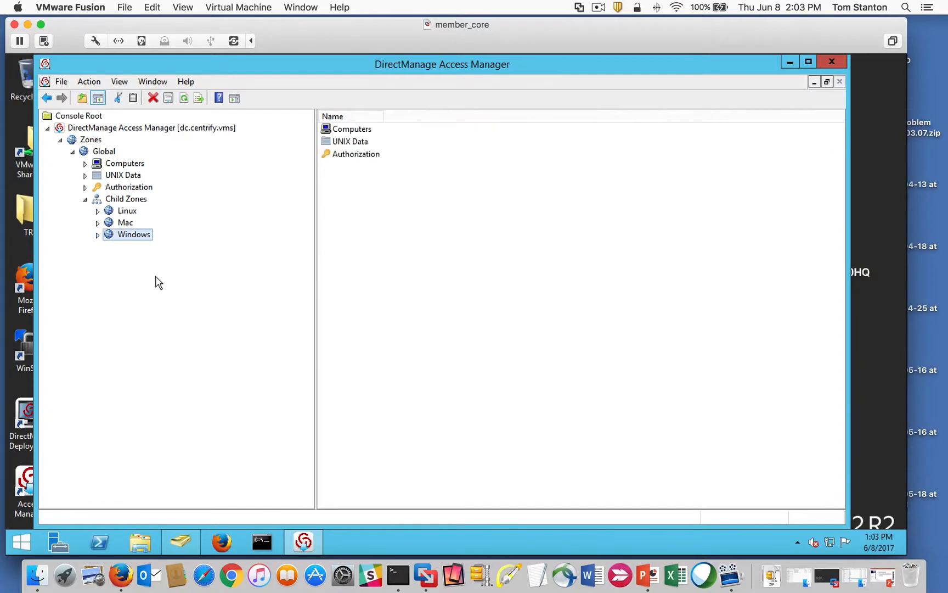
left_click(85, 187)
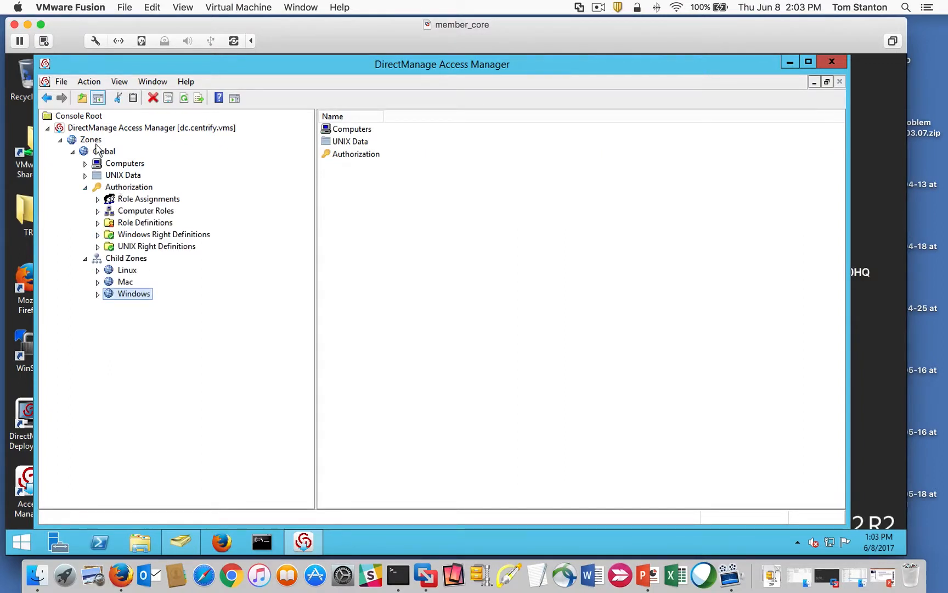
left_click(140, 247)
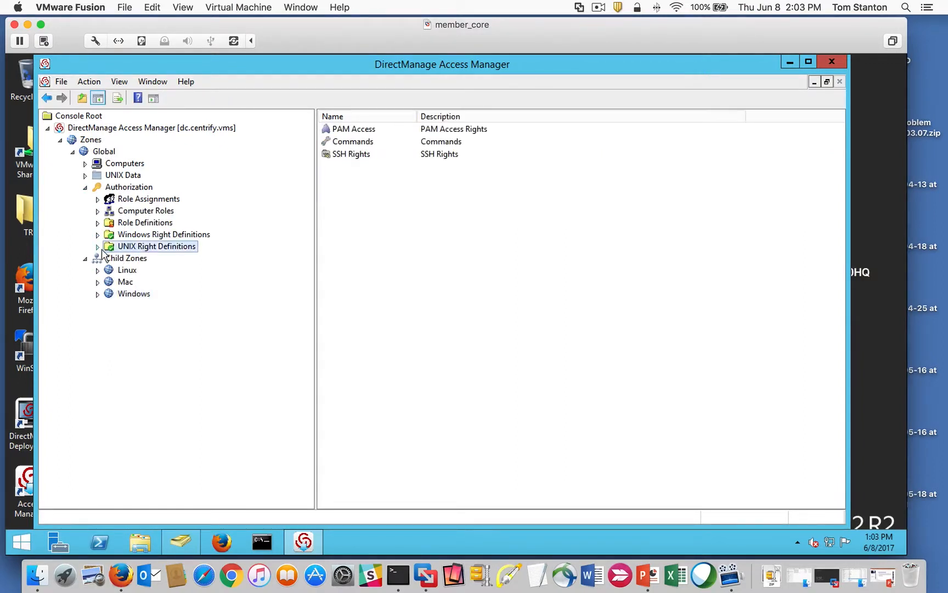
left_click(97, 246)
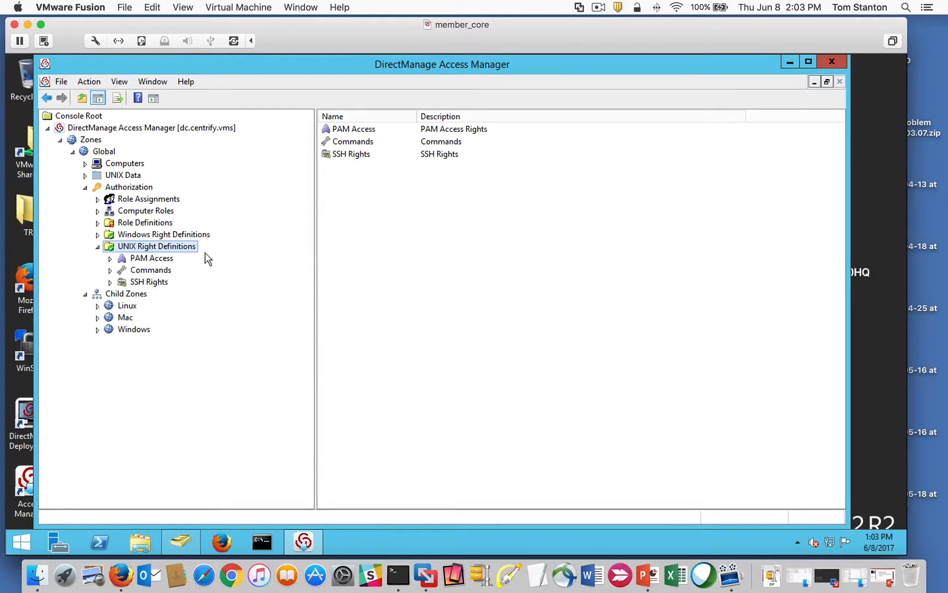
left_click(154, 271)
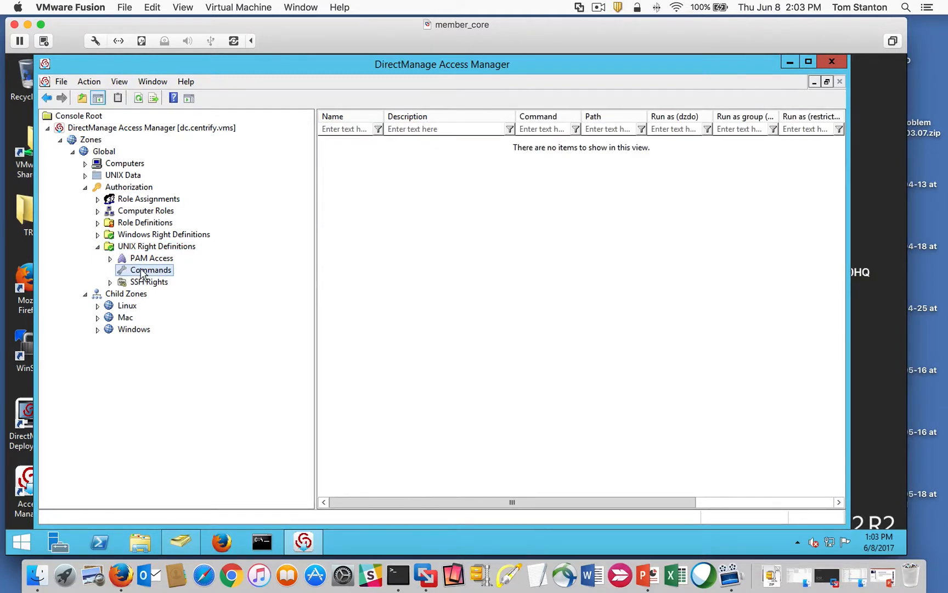
left_click(98, 246)
- Expand the role definitions, view UNIX Login and Windows Login, then the Windows Desktops rights
left_click(98, 235)
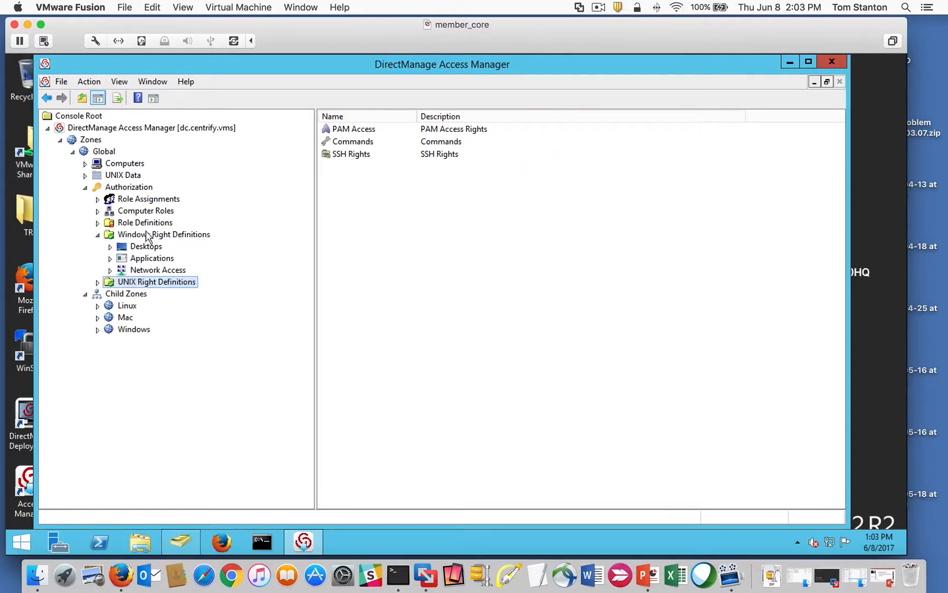
left_click(117, 223)
left_click(98, 222)
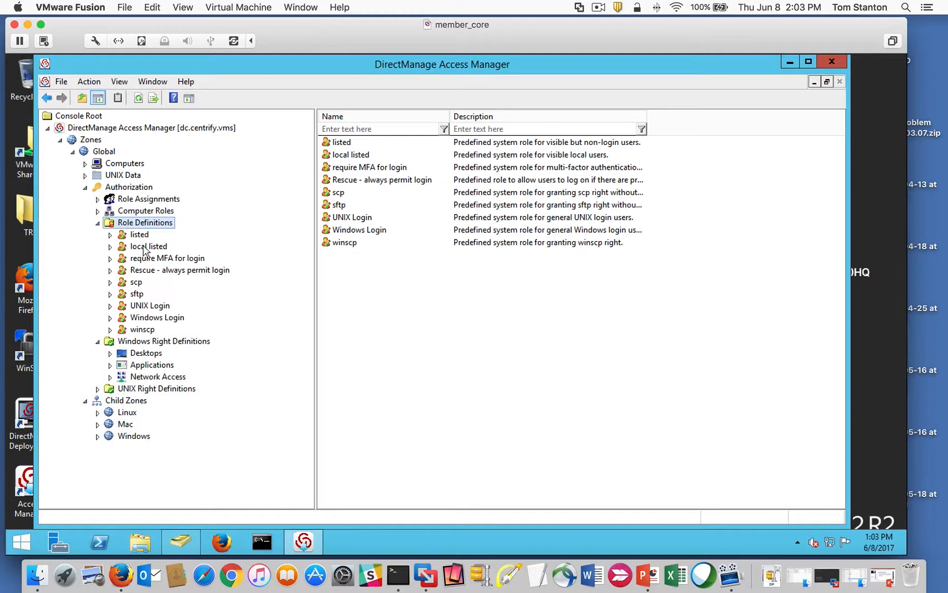
left_click(146, 306)
left_click(155, 319)
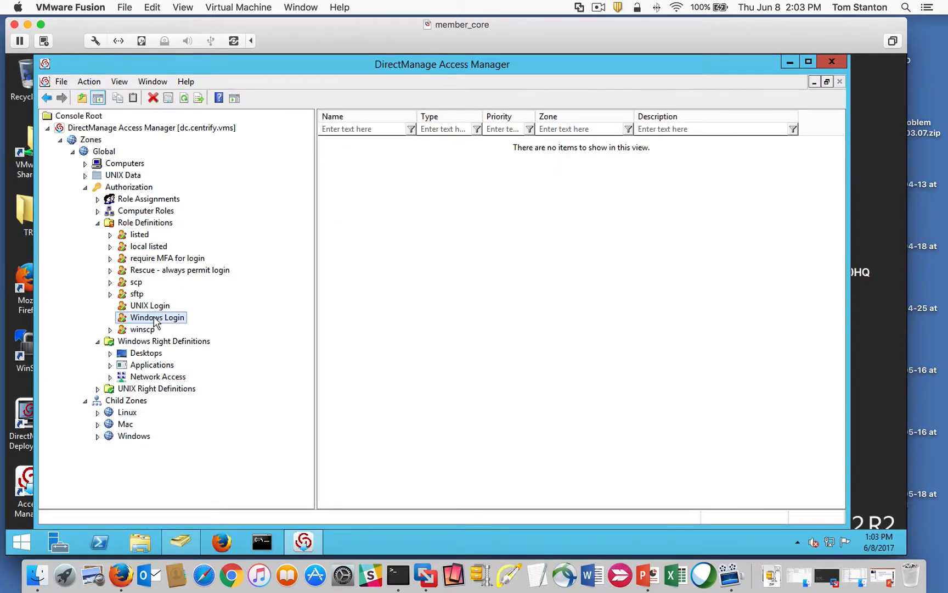
left_click(144, 343)
left_click(146, 353)
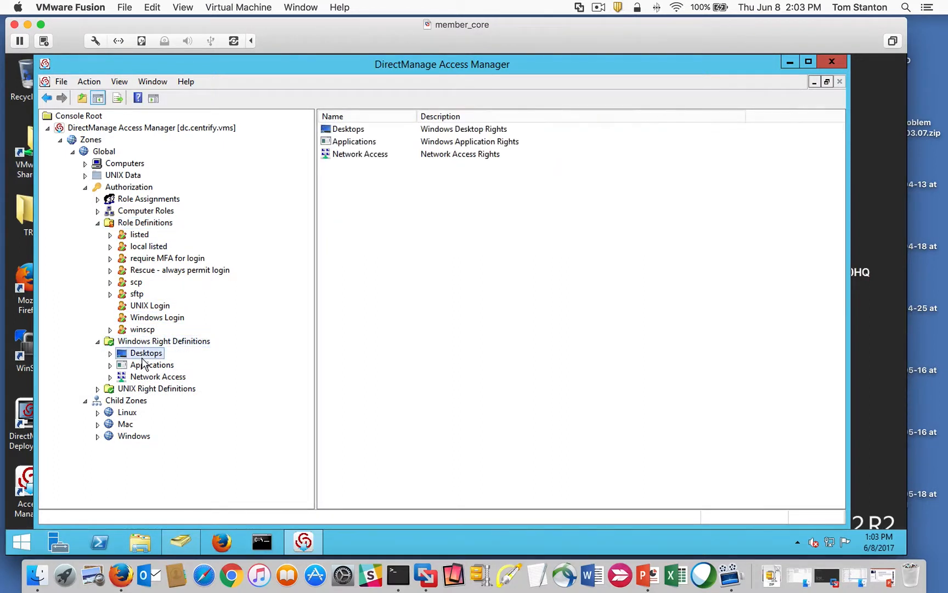
- Review the two existing Windows application rights with the Name column widened to fit
left_click(149, 365)
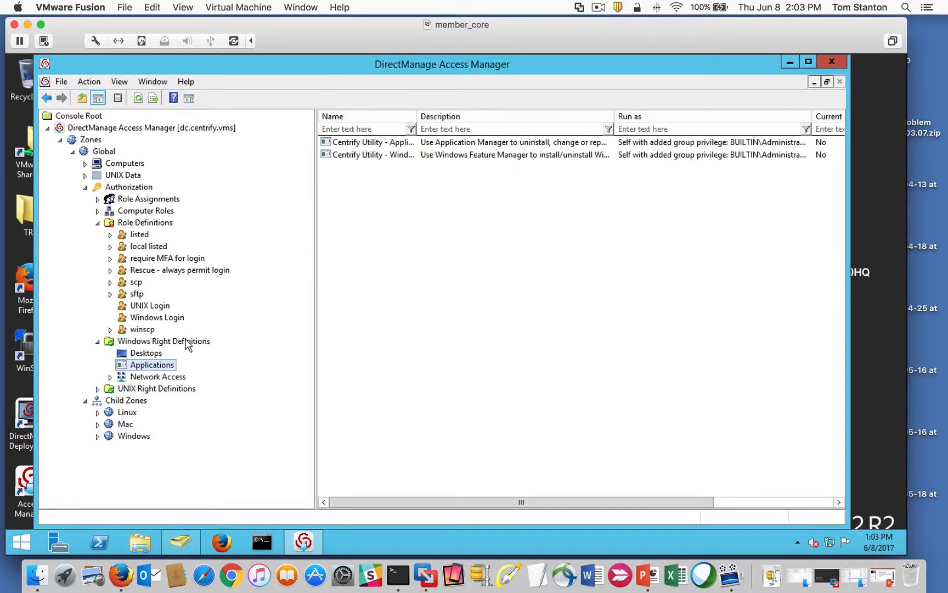
double_click(418, 116)
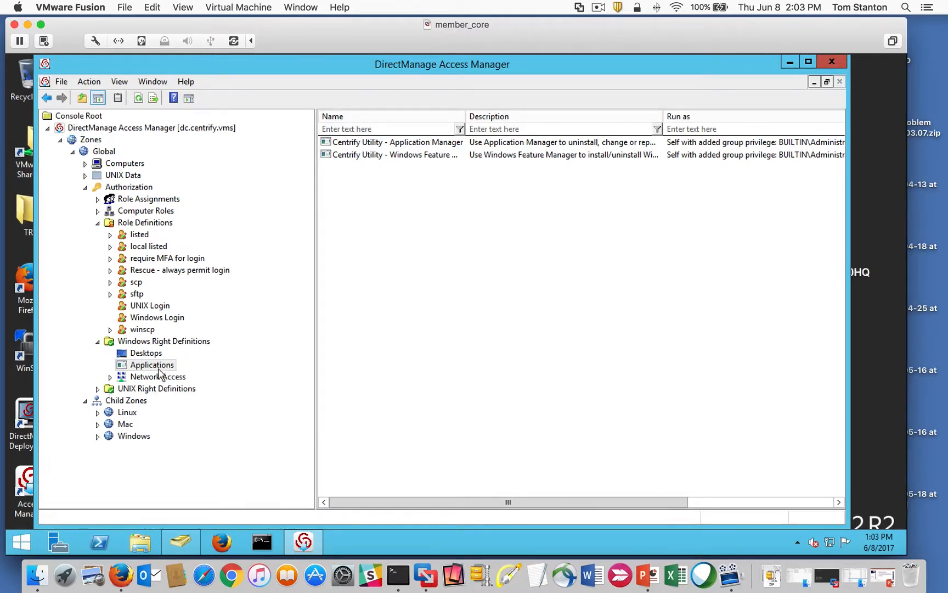
left_click(154, 342)
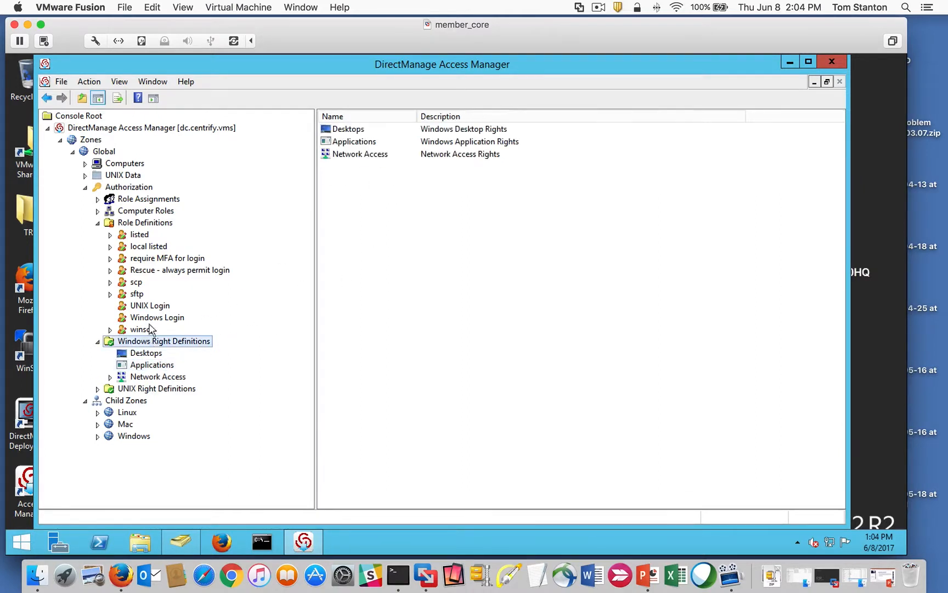
left_click(98, 223)
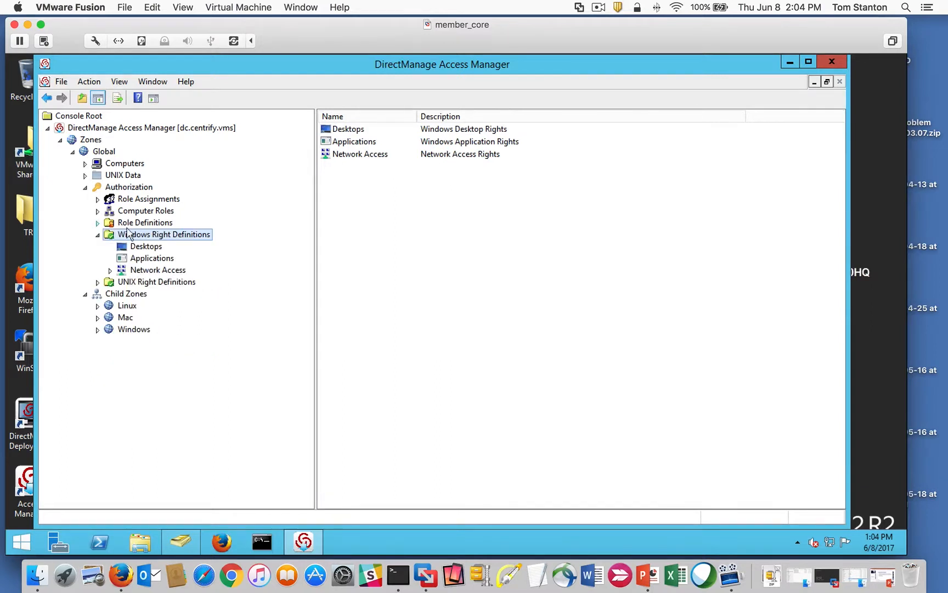
left_click(152, 258)
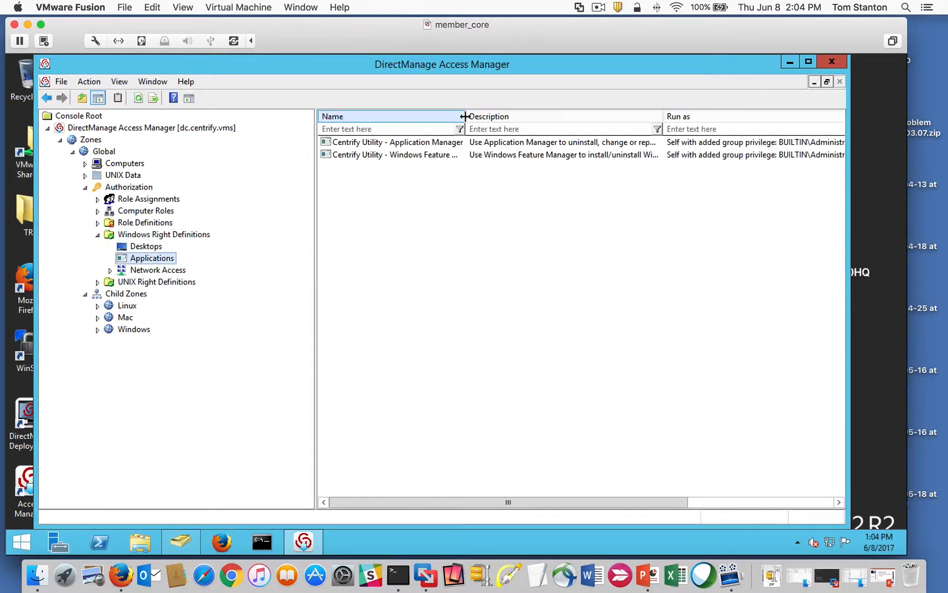
double_click(465, 116)
- Find the Add predefined rights option in the Windows Right Definitions context menu
right_click(358, 278)
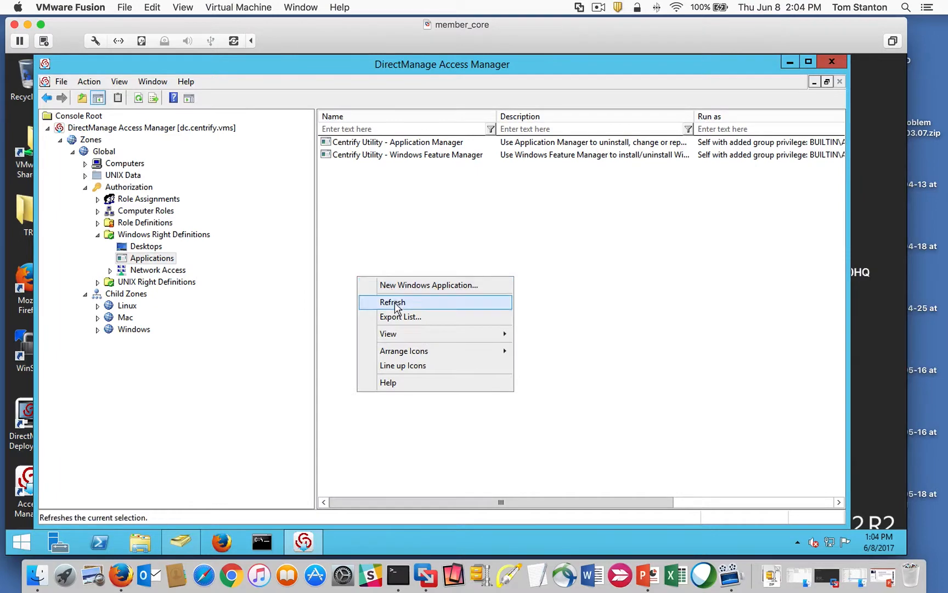
right_click(383, 228)
right_click(141, 259)
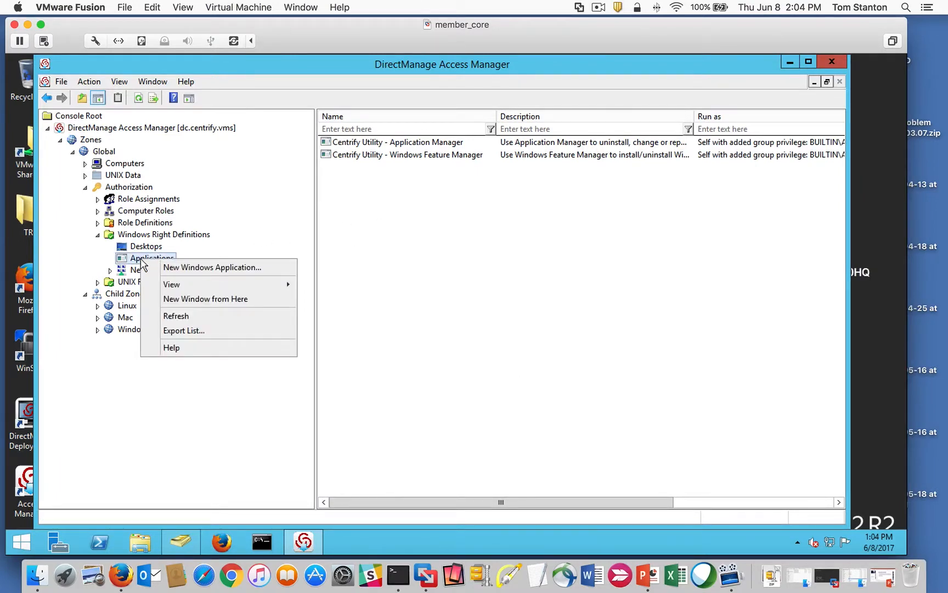
left_click(210, 224)
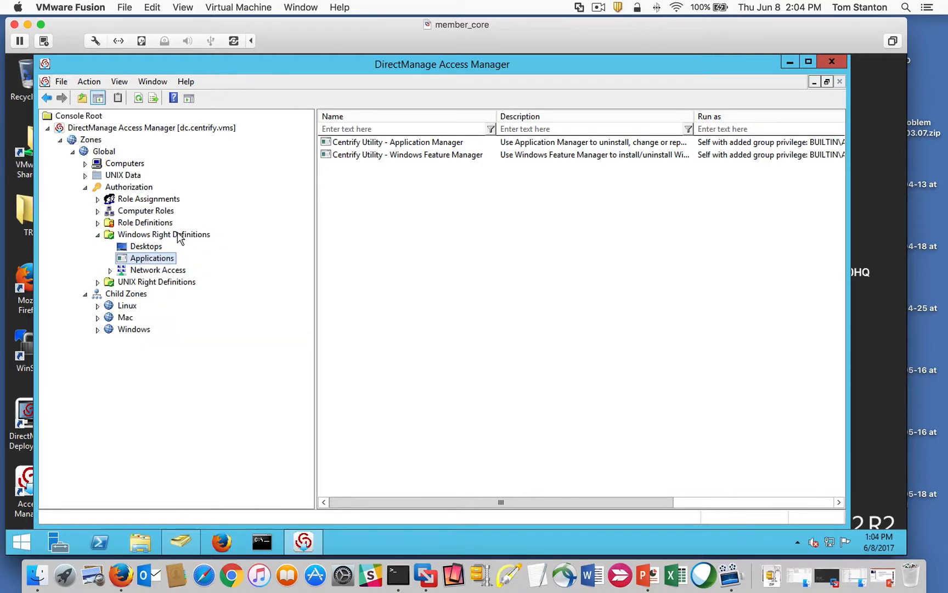
left_click(176, 236)
right_click(175, 236)
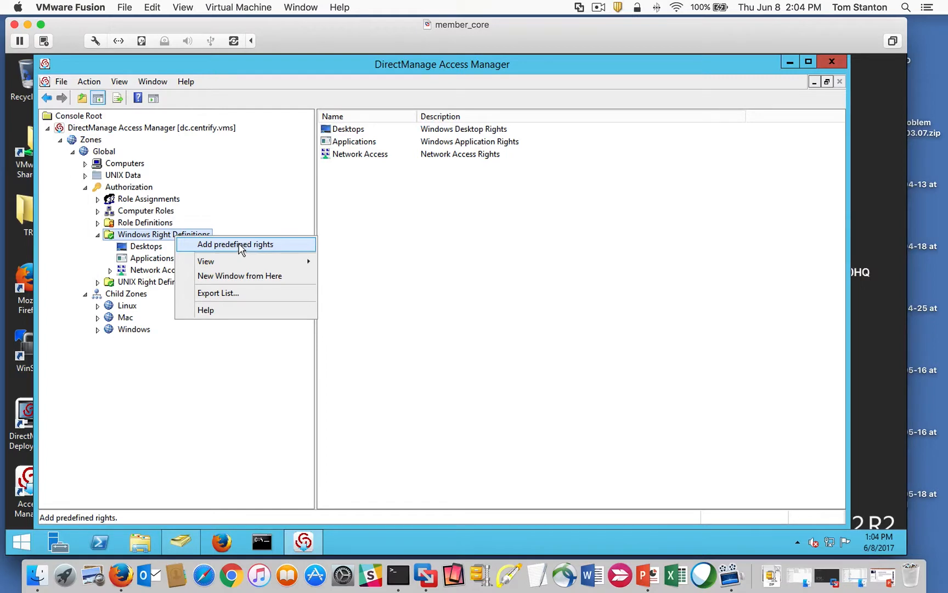
- Preview the predefined rights list, cancel, and recheck the existing application rights
left_click(240, 249)
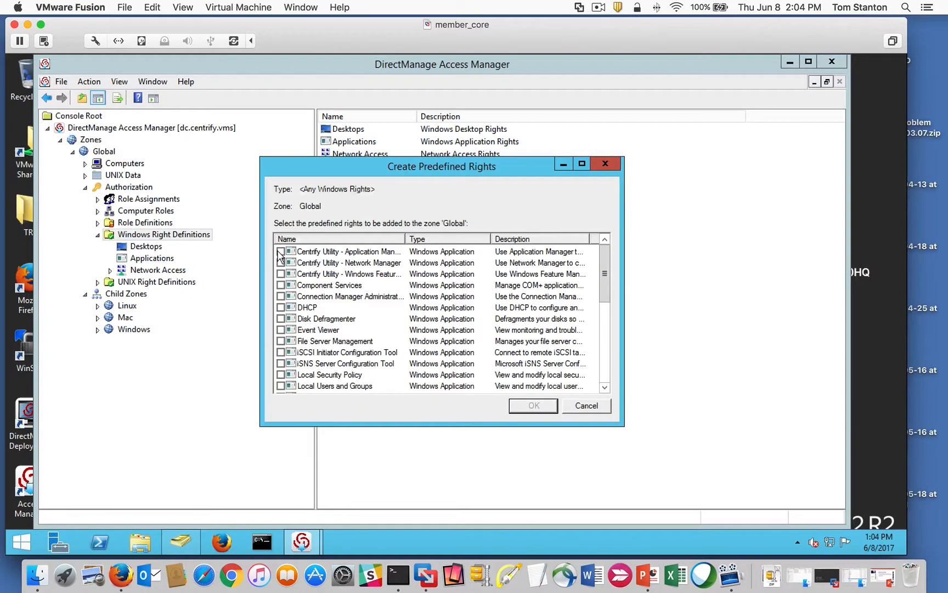
left_click_drag(606, 274, 484, 189)
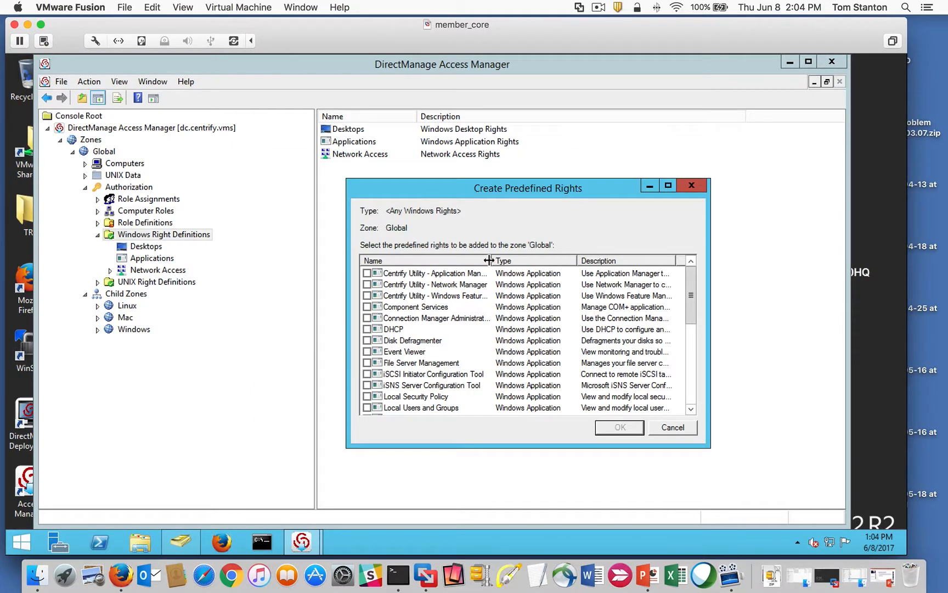
left_click_drag(488, 260, 525, 260)
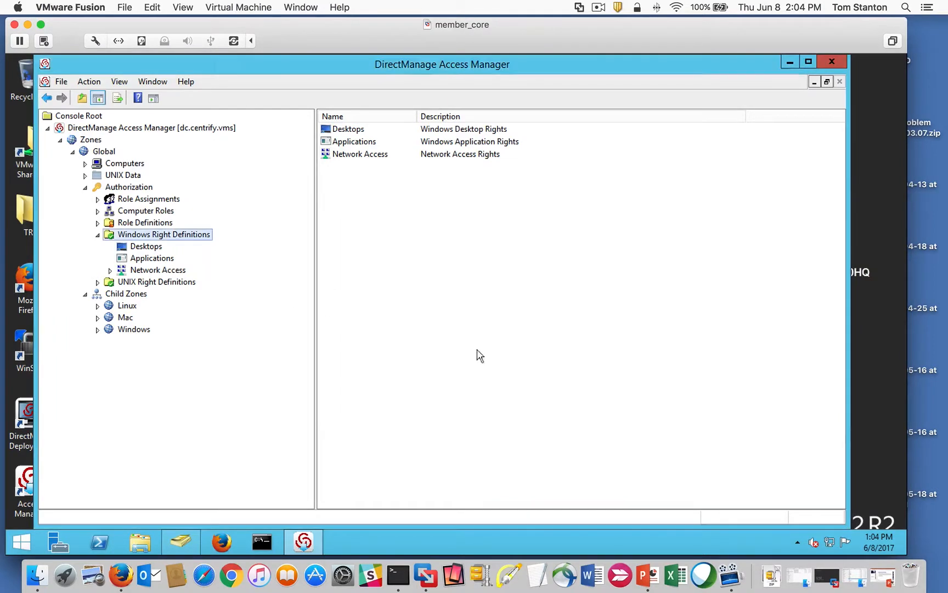
left_click(670, 429)
left_click(161, 257)
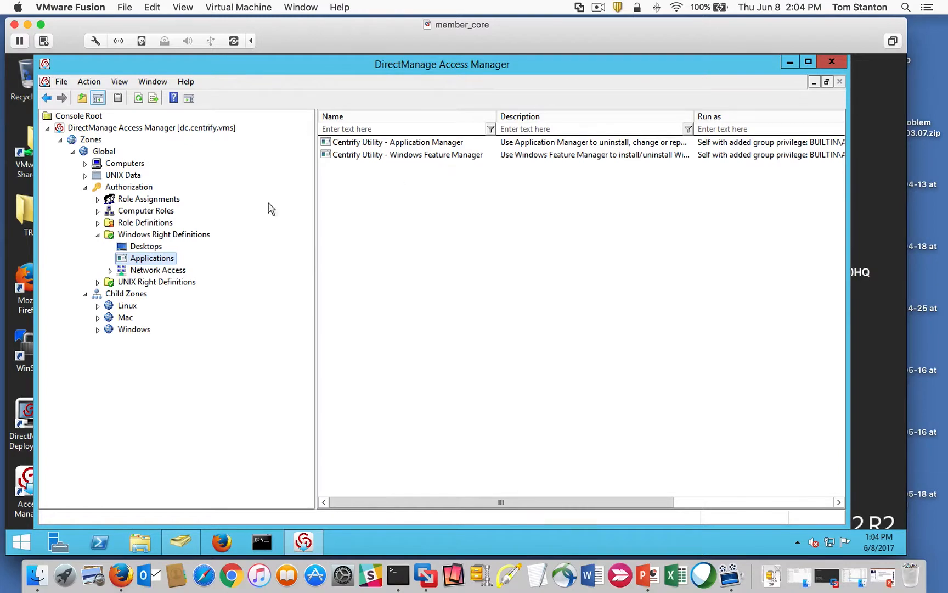
- Check all predefined Windows rights except the two Centrify Utility entries and add them
right_click(155, 235)
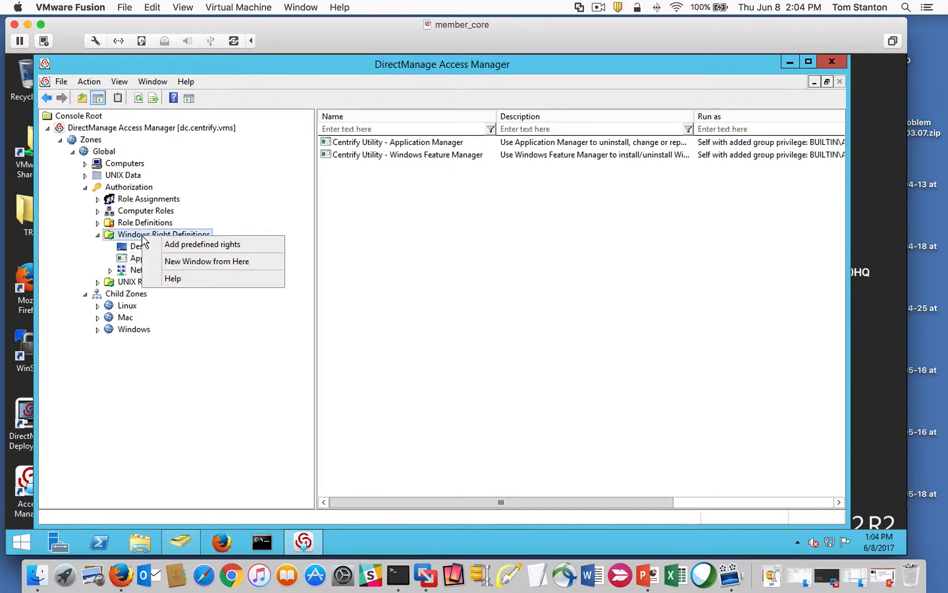
left_click(169, 245)
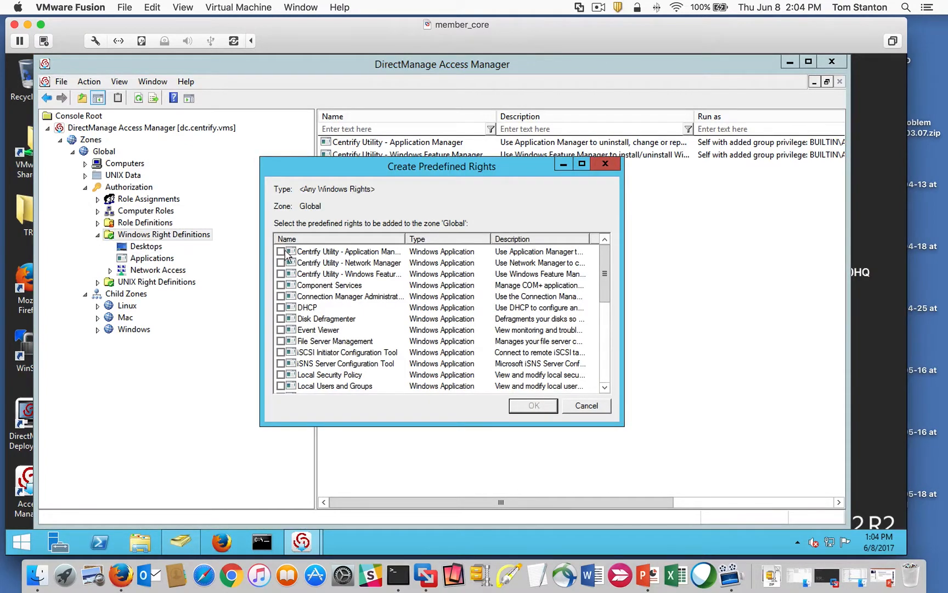
left_click(322, 254)
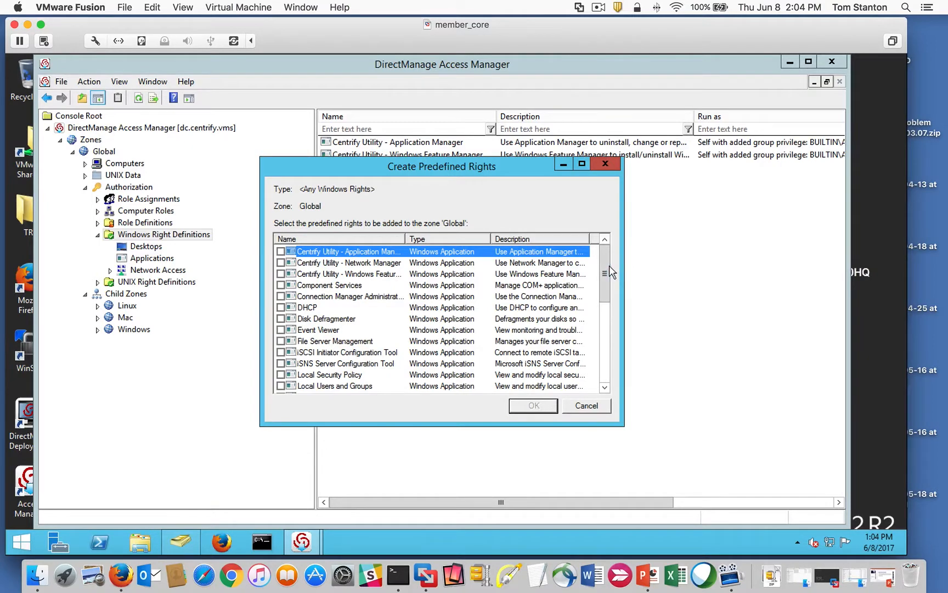
left_click_drag(605, 273, 605, 395)
left_click(329, 387)
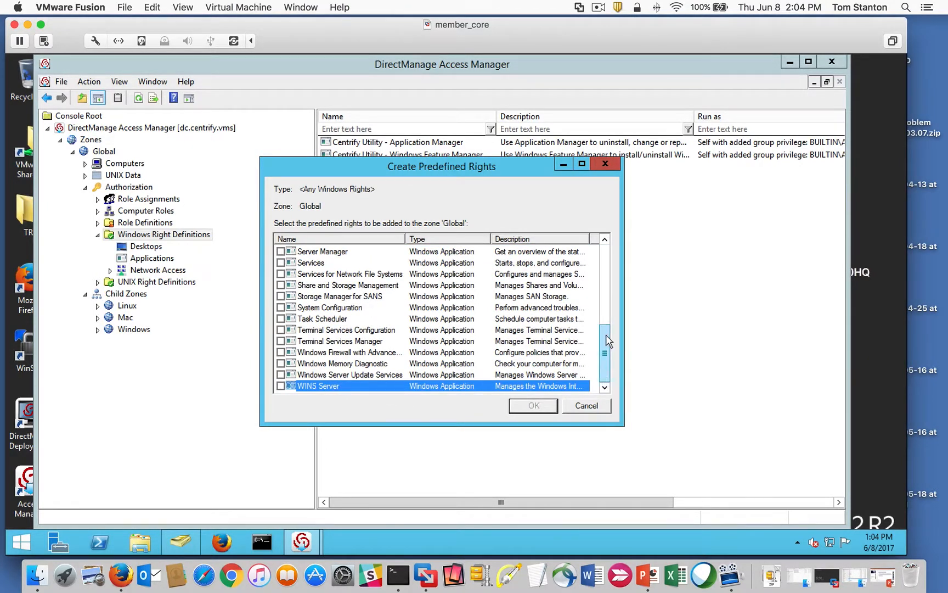
left_click_drag(606, 336, 605, 222)
left_click(327, 255, "shift")
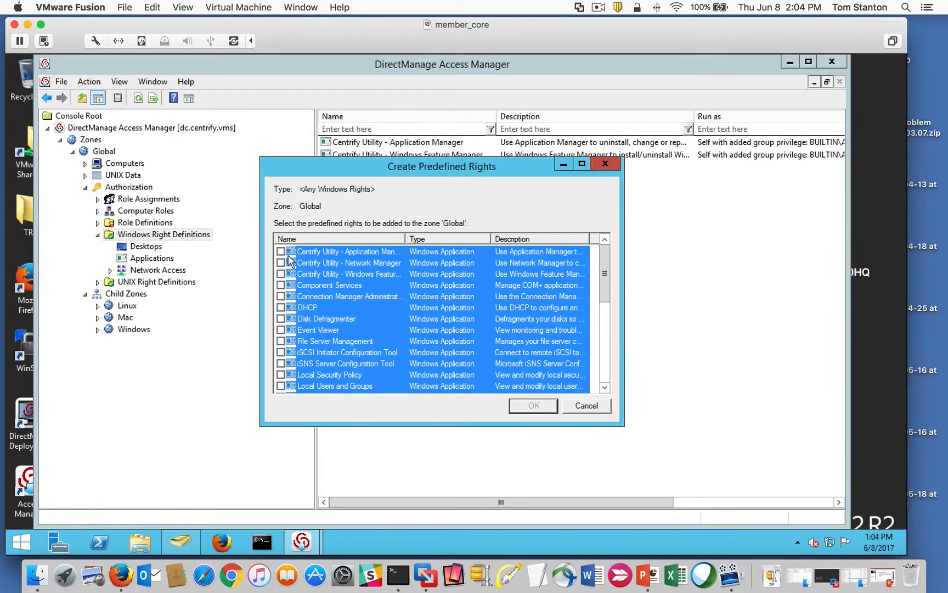
left_click(281, 262)
left_click(338, 263)
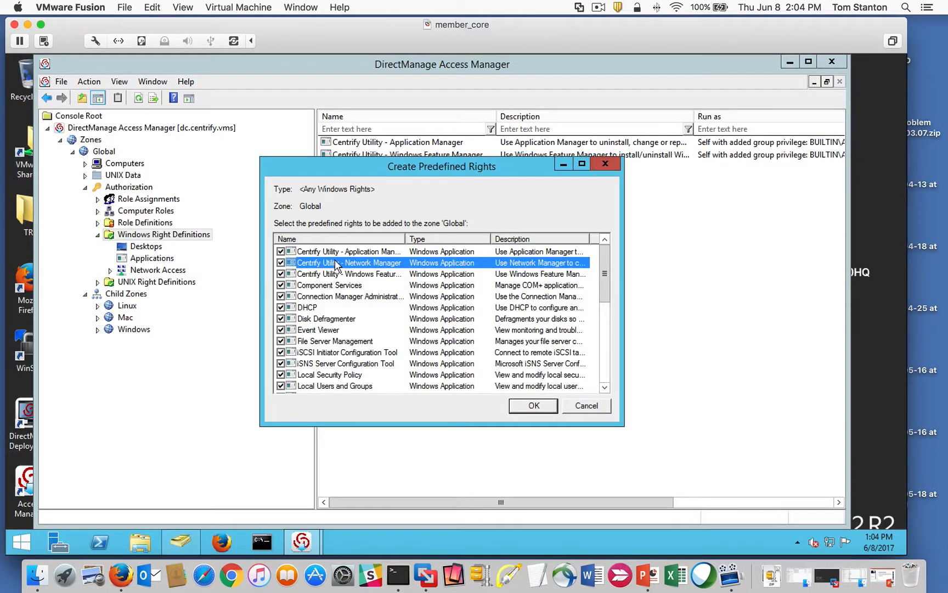
left_click_drag(403, 168, 471, 206)
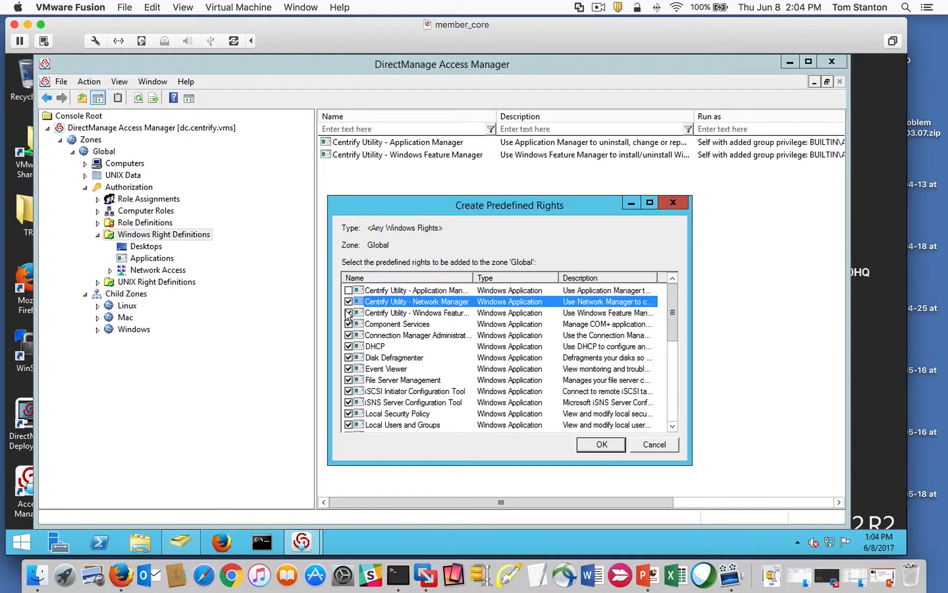
left_click(600, 444)
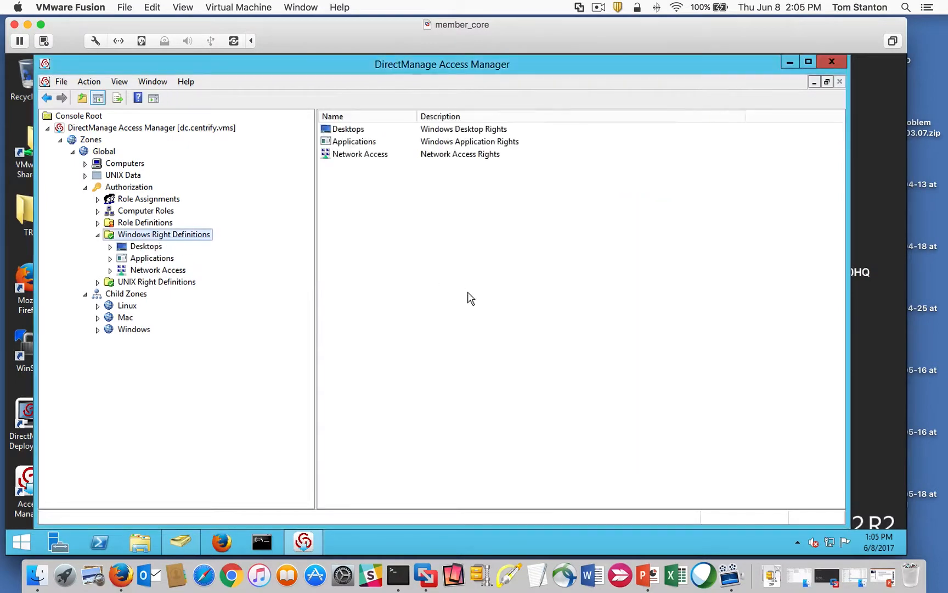
- Open Disk Defragmenter's match criteria and inspect the Default criterion's dfrgui.exe program
left_click(149, 258)
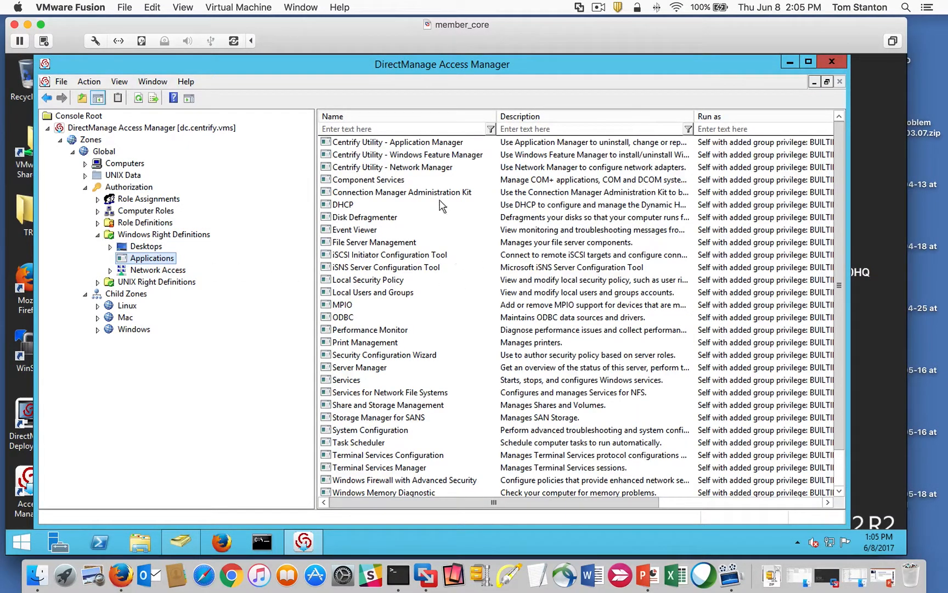
double_click(361, 219)
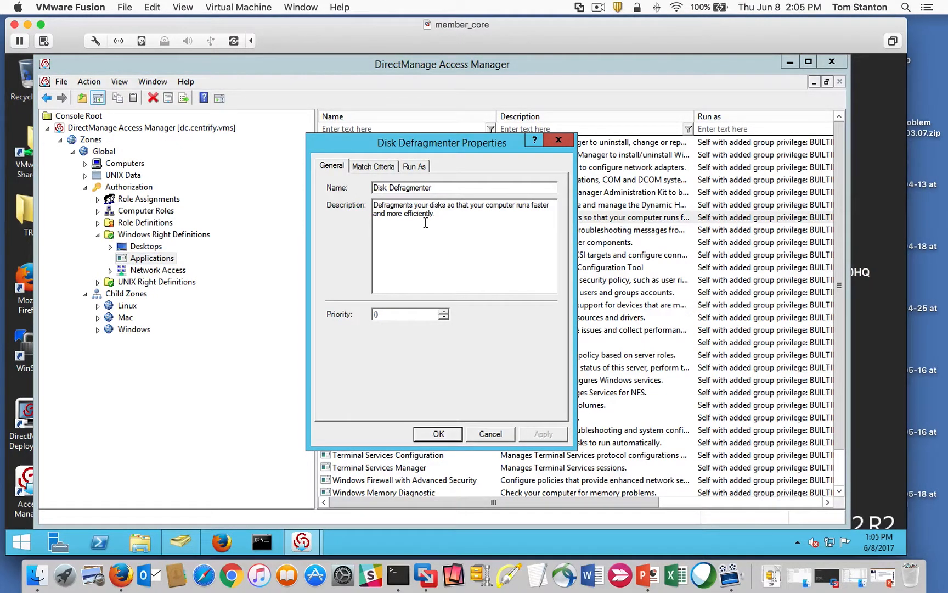
left_click(362, 166)
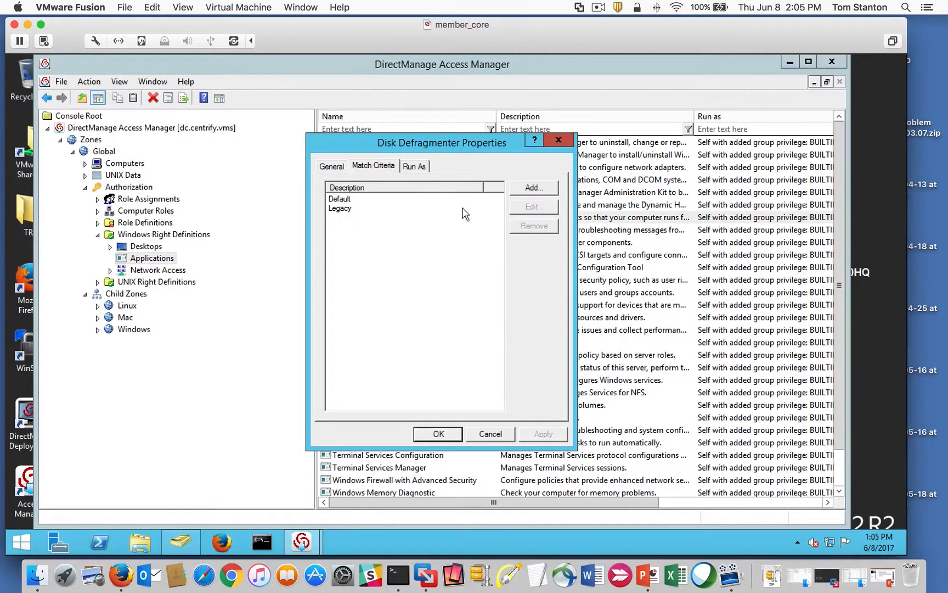
left_click(437, 199)
left_click(530, 207)
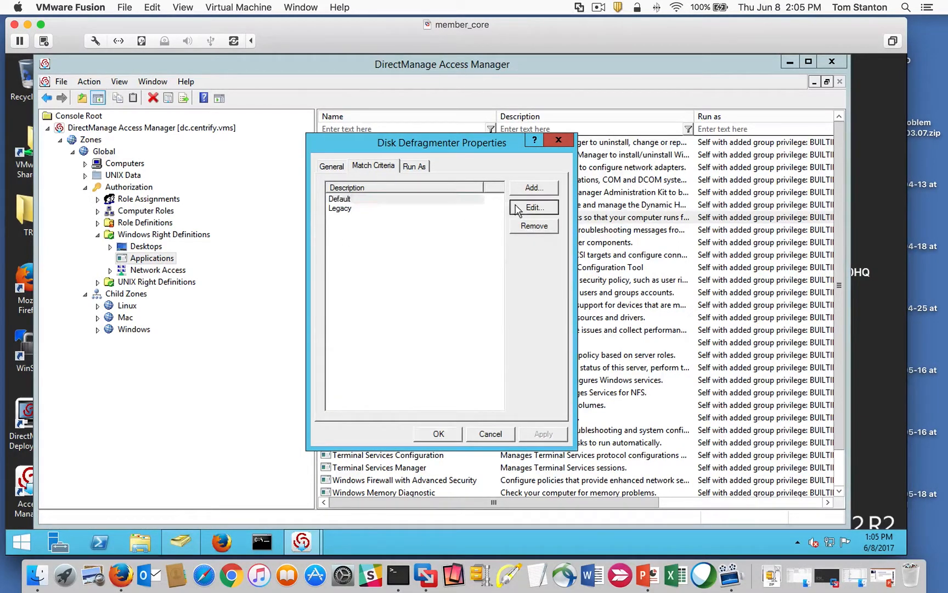
left_click_drag(316, 207, 233, 203)
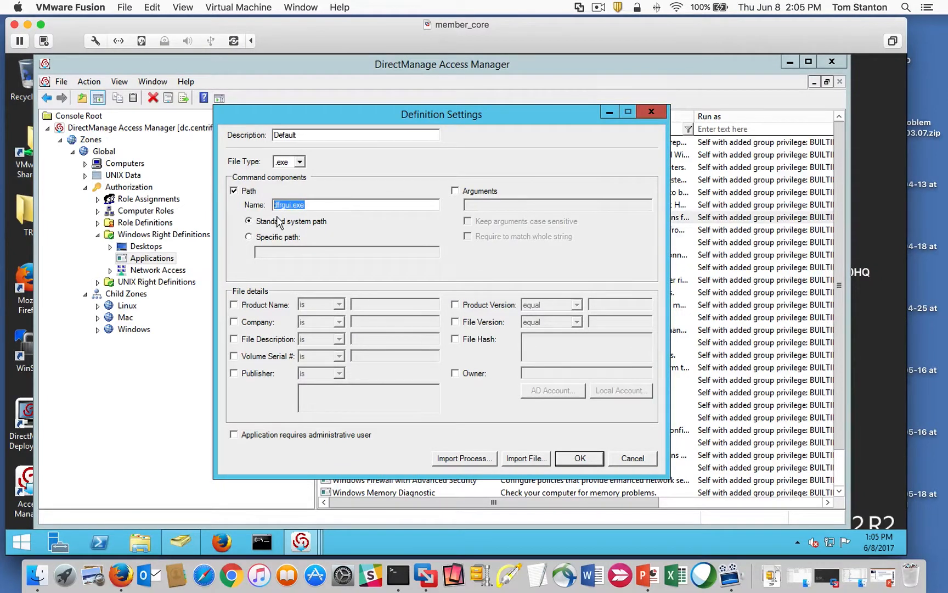
left_click(591, 460)
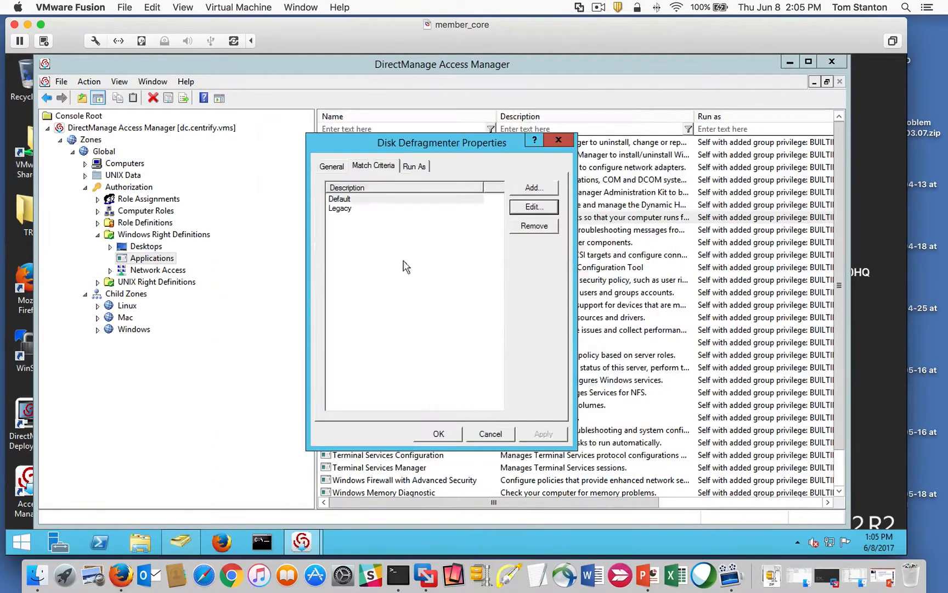
- Inspect the Legacy criterion's specific path, then start a new match criterion
left_click(337, 209)
left_click(533, 205)
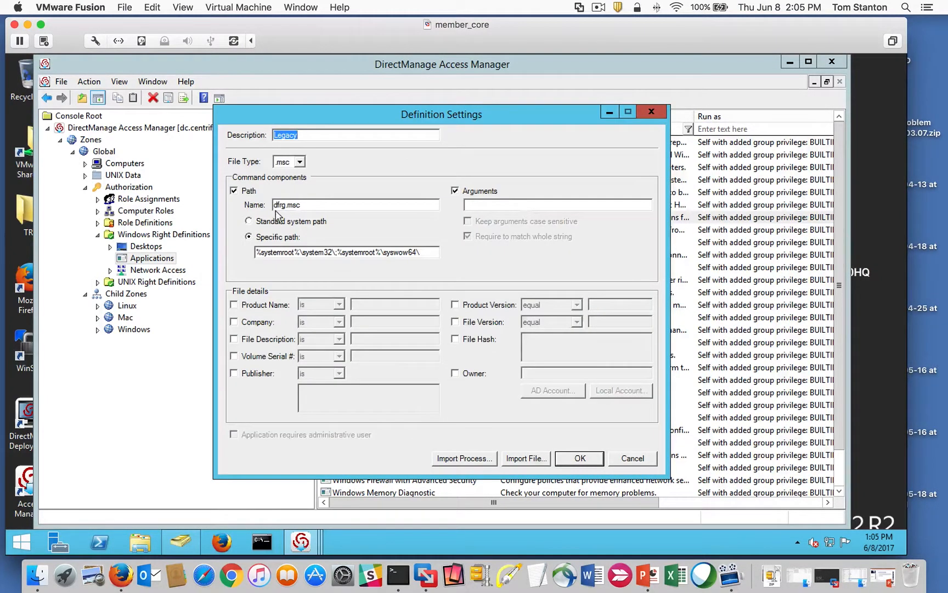
left_click_drag(426, 252, 224, 249)
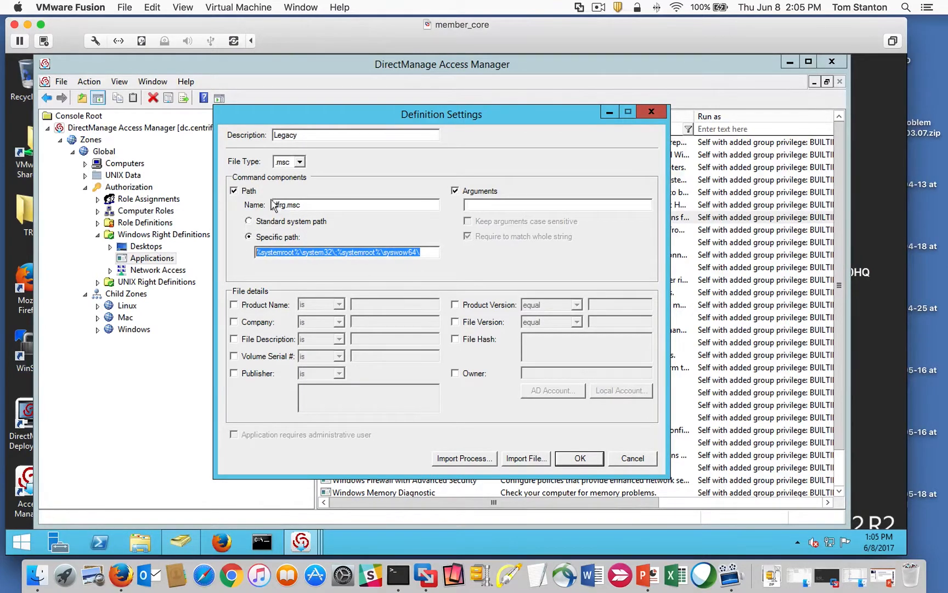
left_click(637, 459)
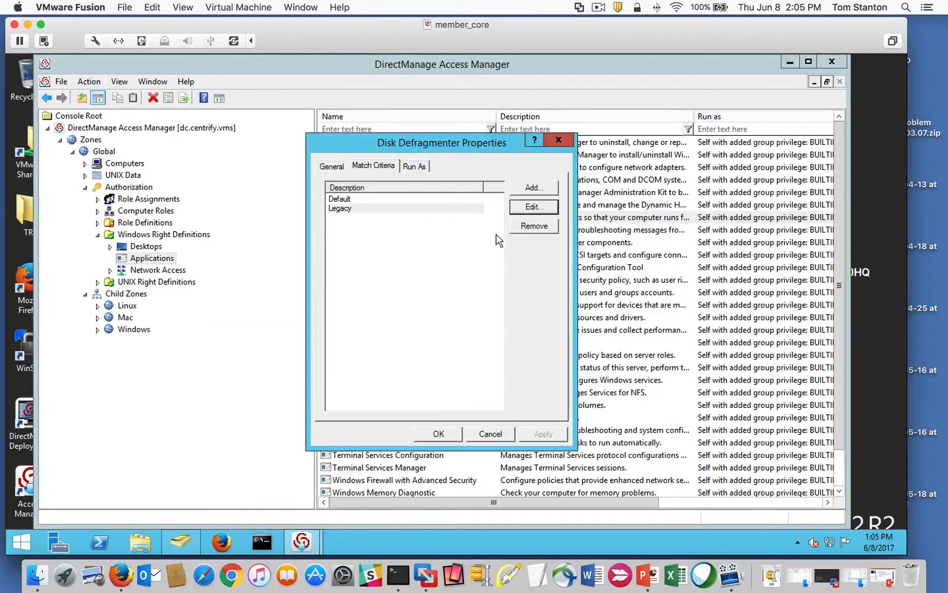
left_click(550, 192)
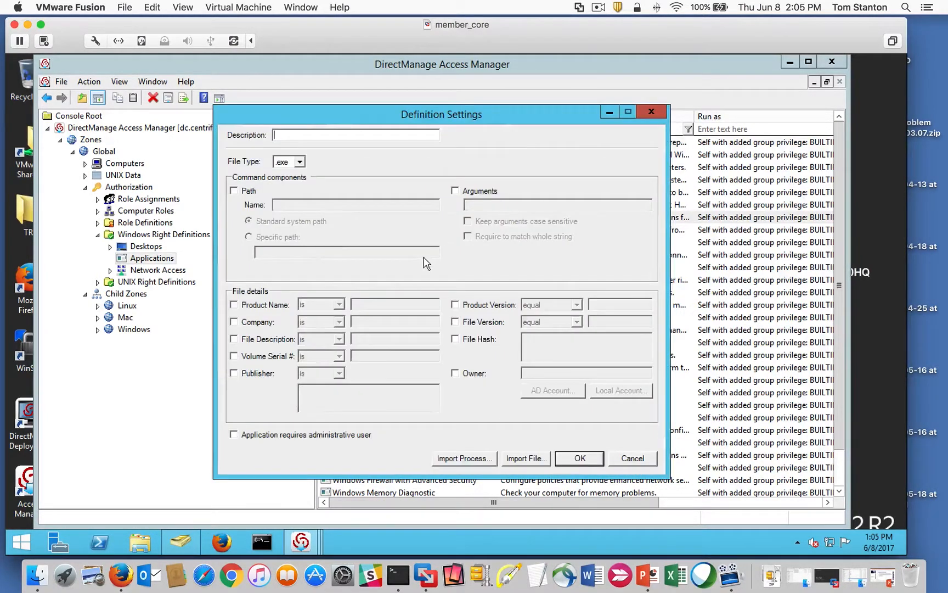
left_click(473, 460)
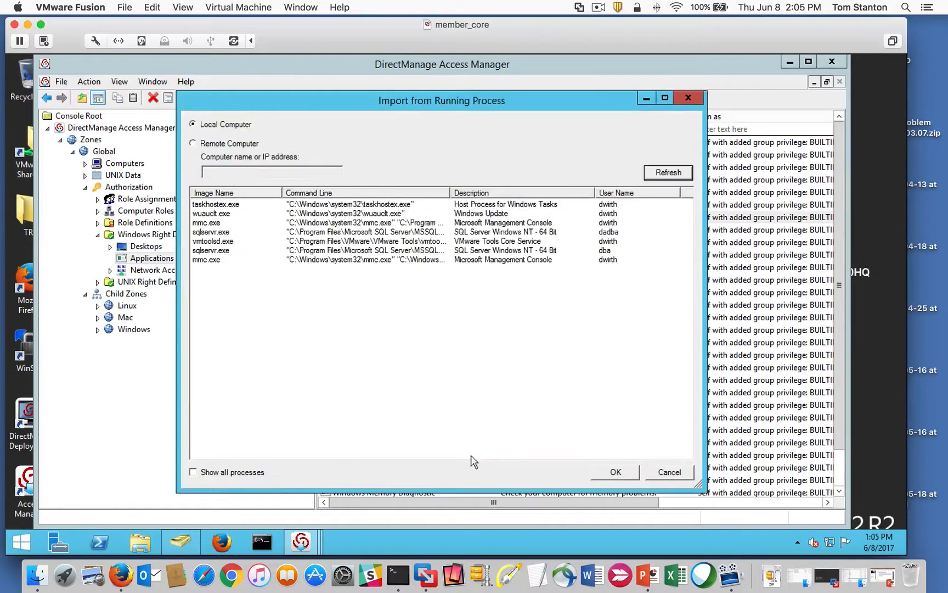
double_click(222, 250)
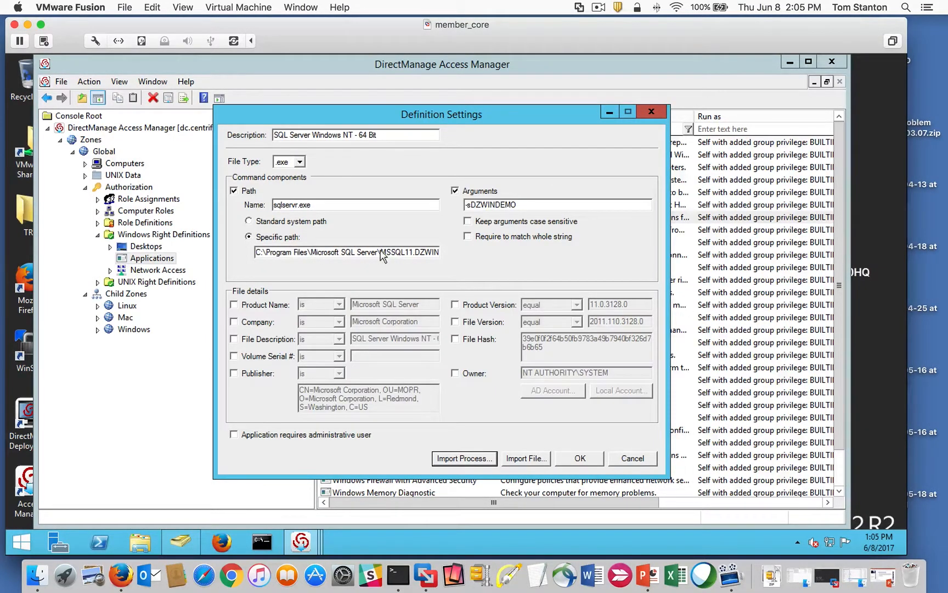
left_click(455, 373)
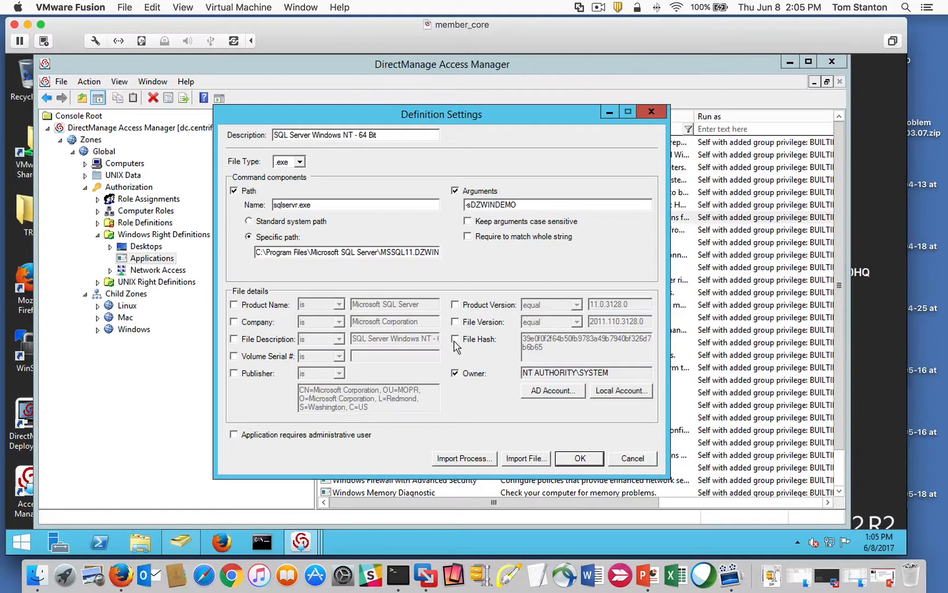
left_click(455, 339)
left_click(455, 305)
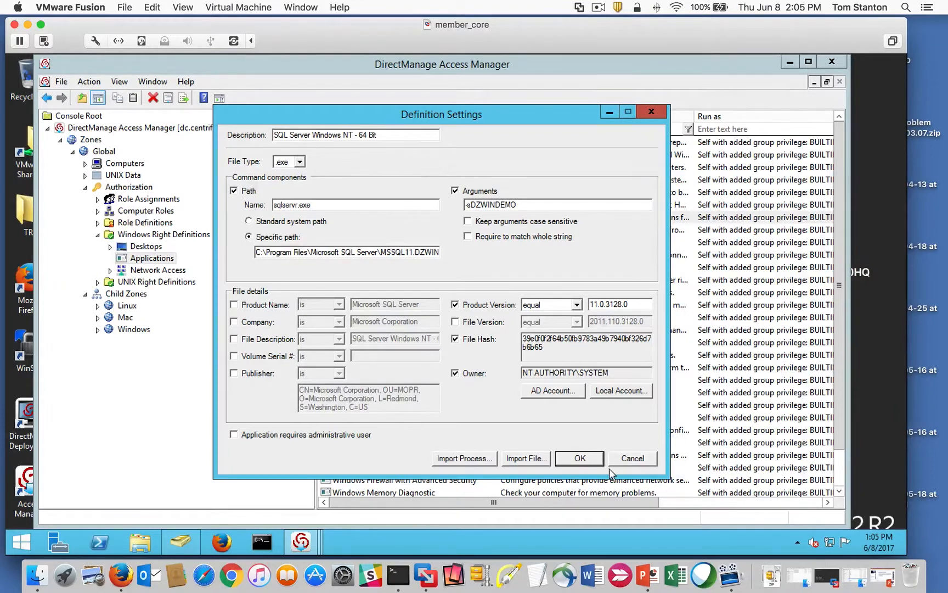
left_click(626, 461)
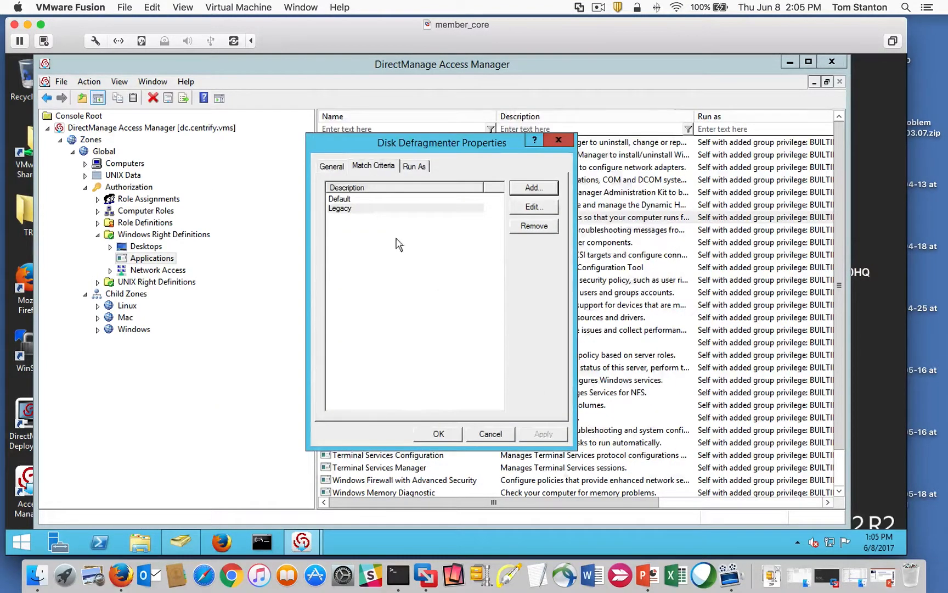
- Check Disk Defragmenter's General and Match Criteria tabs, then view its Run As settings with Administrators privilege
left_click(336, 167)
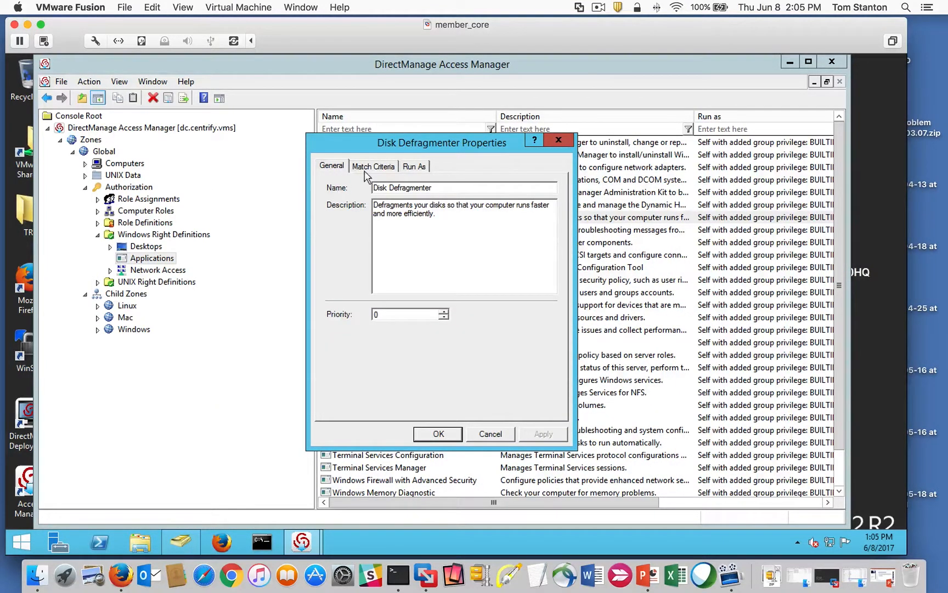
left_click_drag(455, 191, 371, 187)
left_click(361, 168)
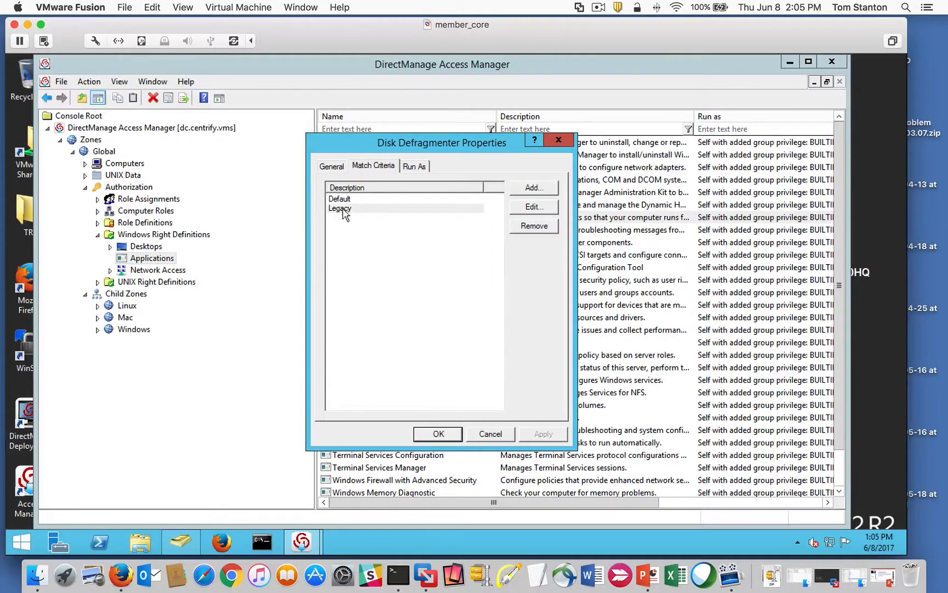
left_click(421, 168)
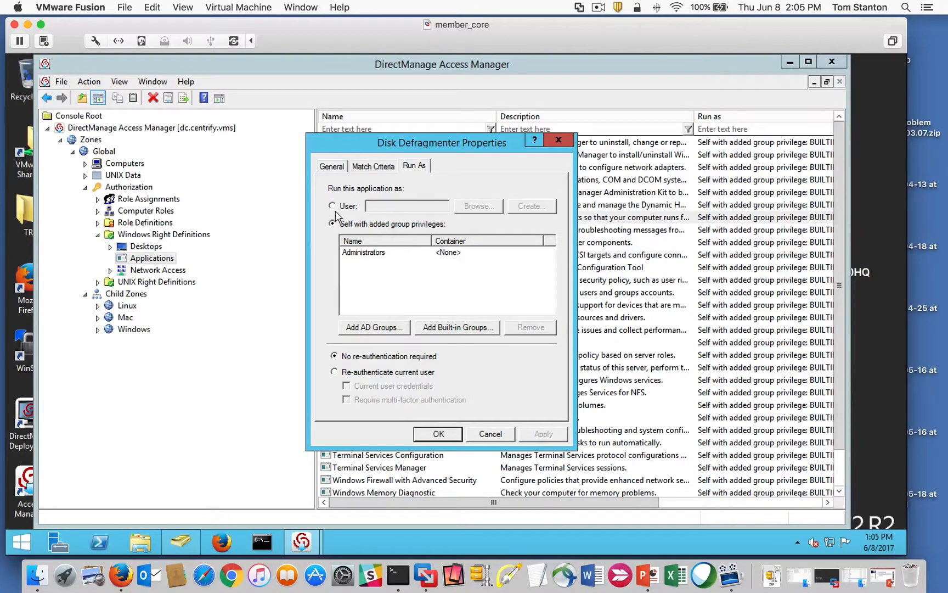
- Set Disk Defragmenter to re-authenticate with current user credentials, multi-factor off, and apply
left_click(383, 258)
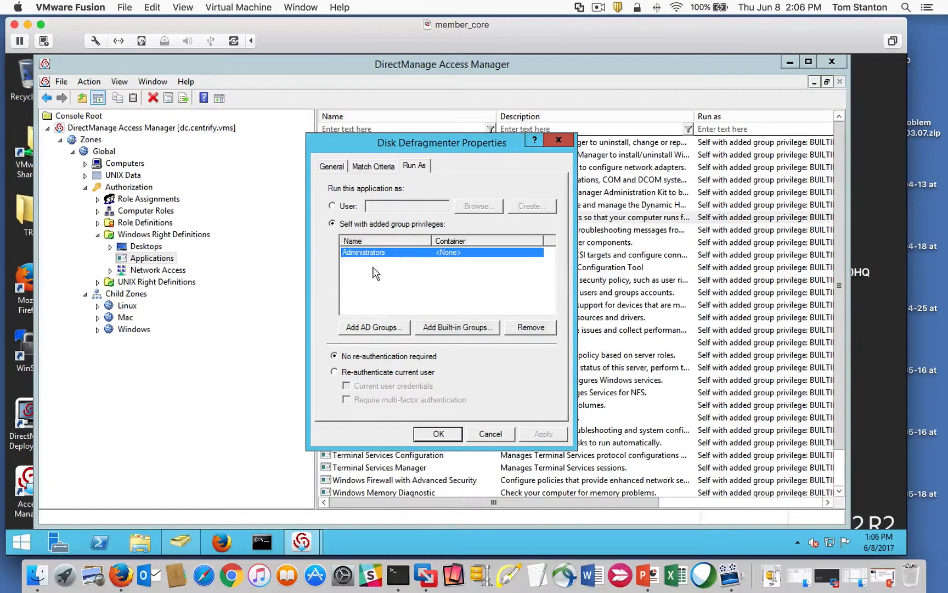
left_click(335, 167)
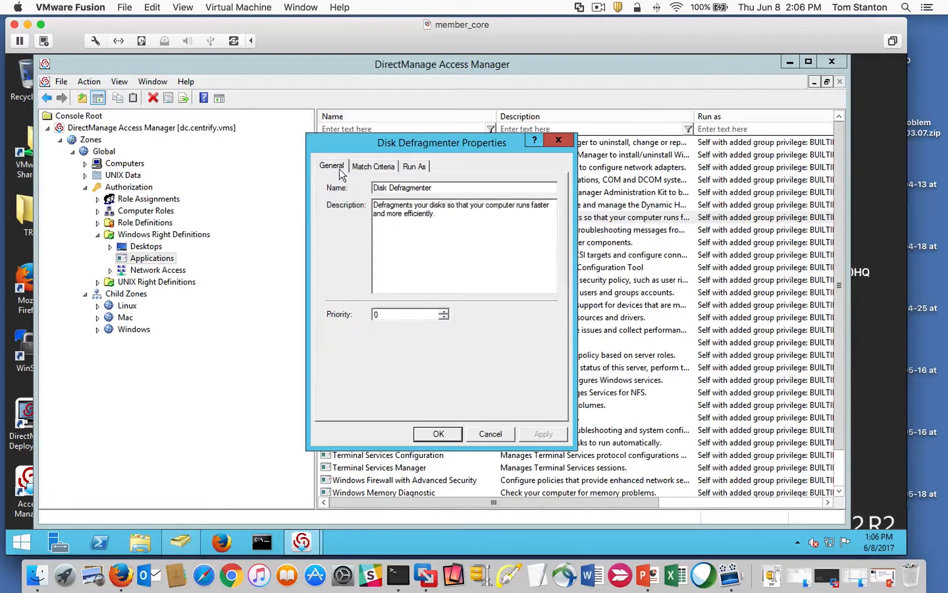
left_click(414, 166)
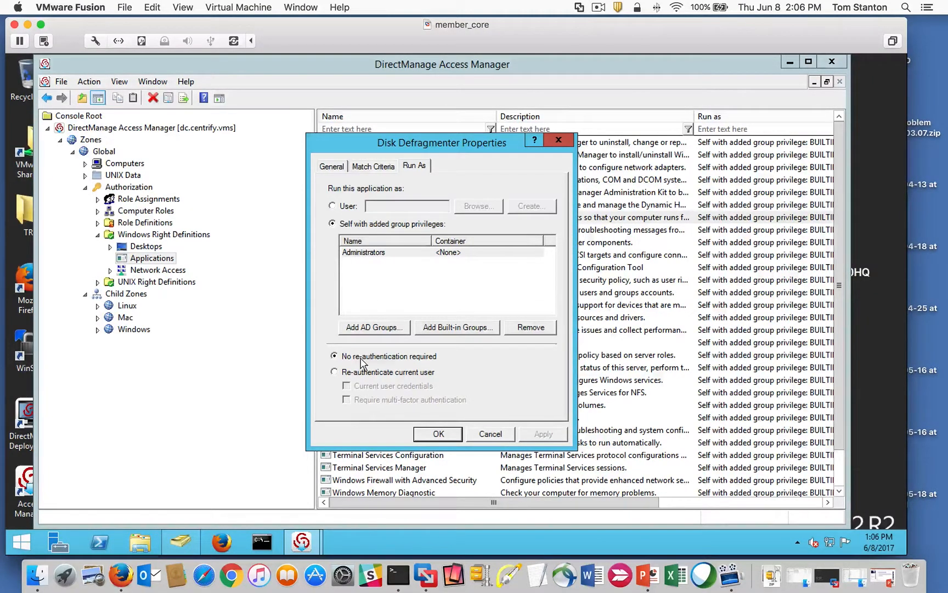
left_click(334, 372)
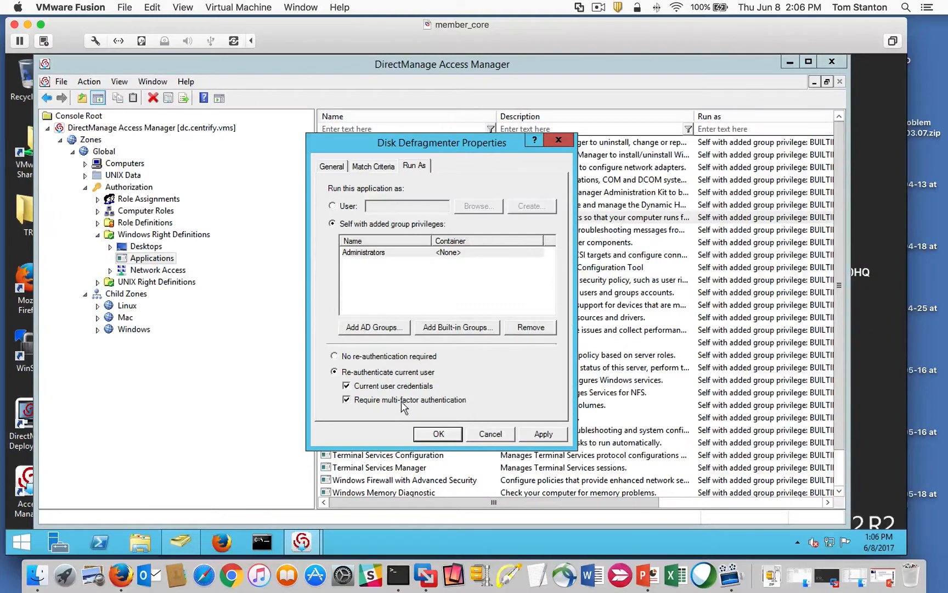
left_click(346, 400)
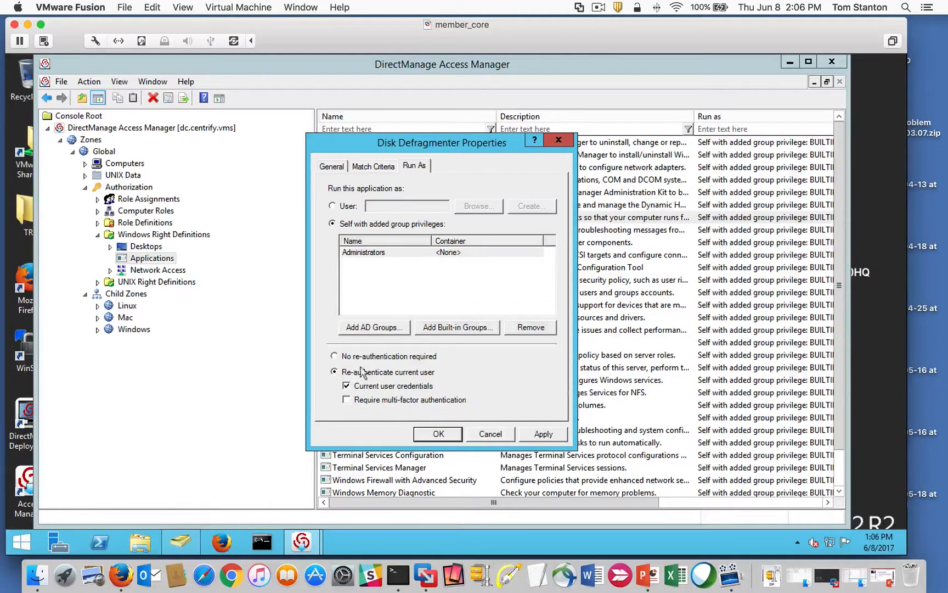
left_click(335, 357)
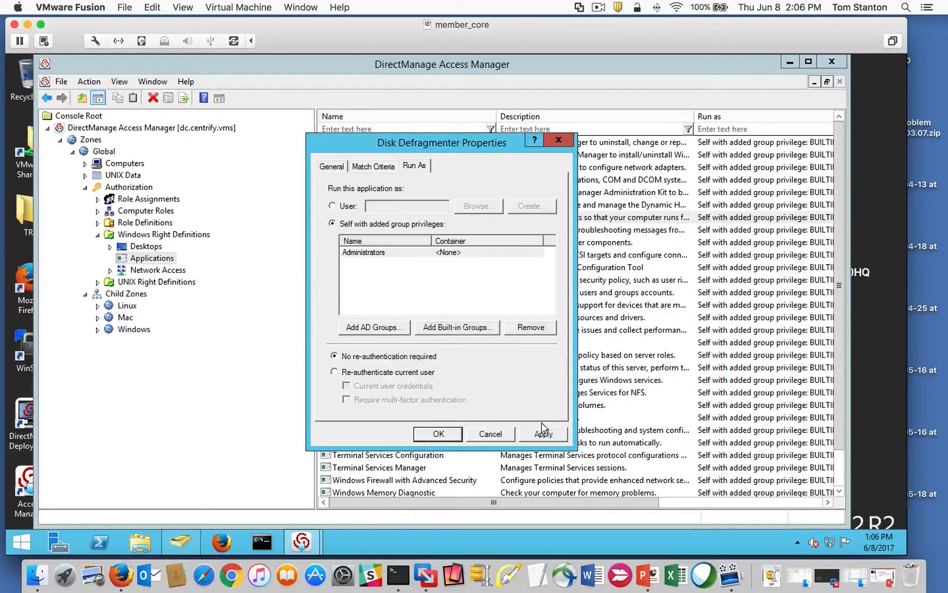
left_click(335, 372)
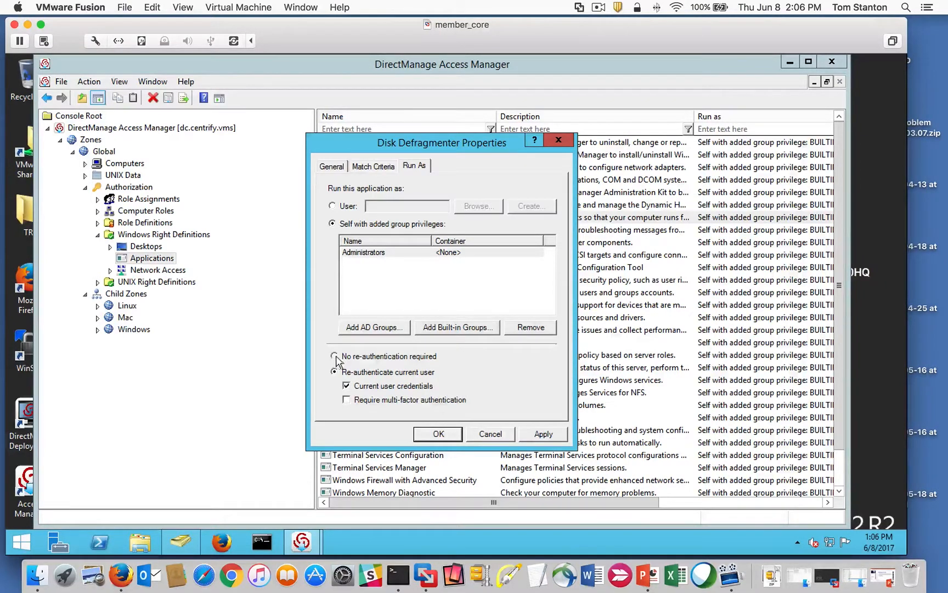
left_click(334, 356)
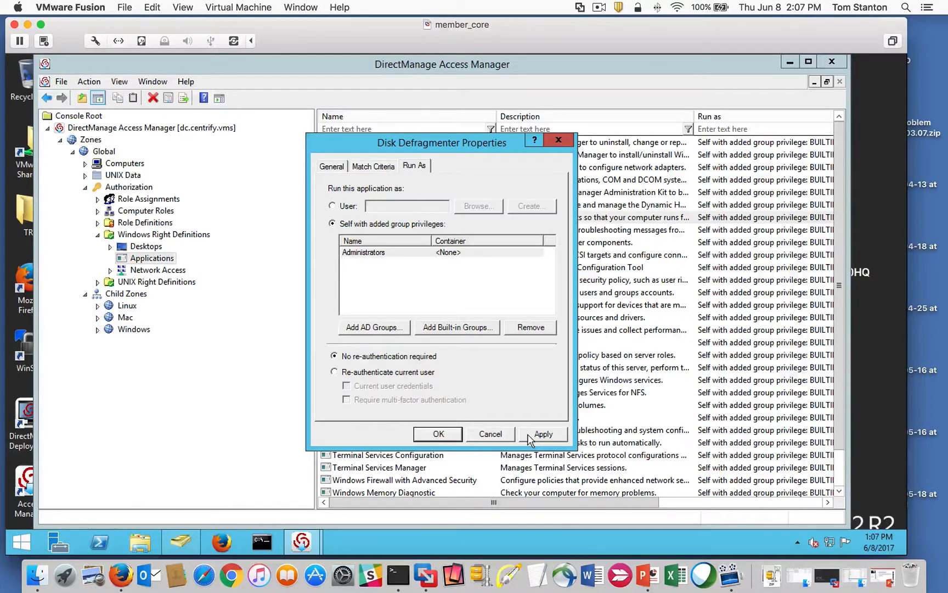
left_click(335, 372)
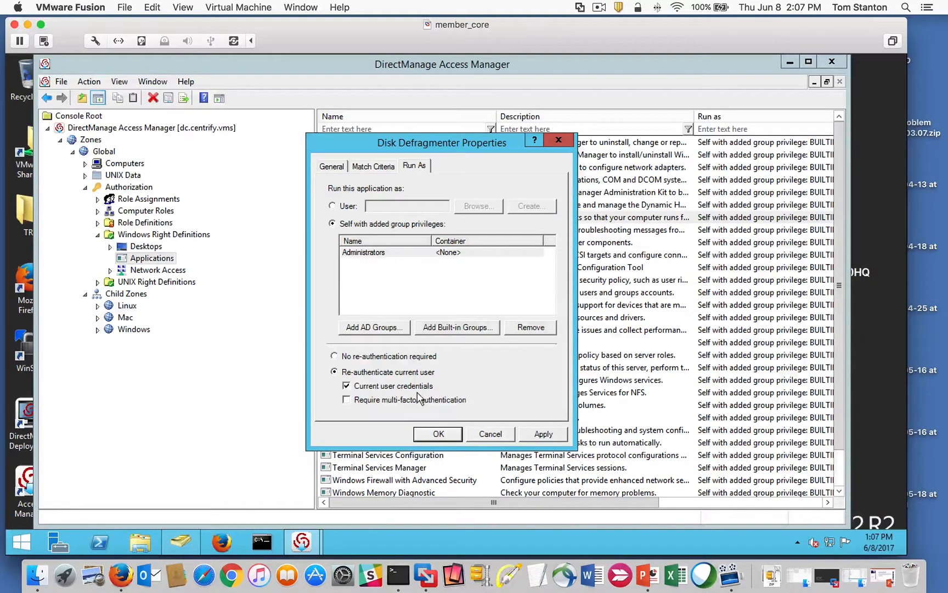
left_click(536, 435)
left_click(438, 434)
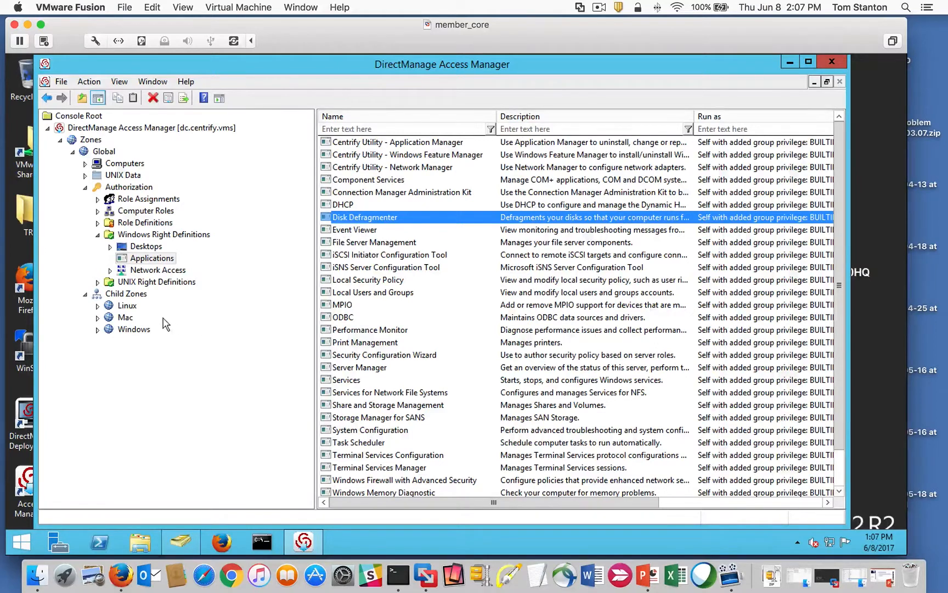
- Start a new role and allow Windows console login and remote login in its system rights
double_click(109, 223)
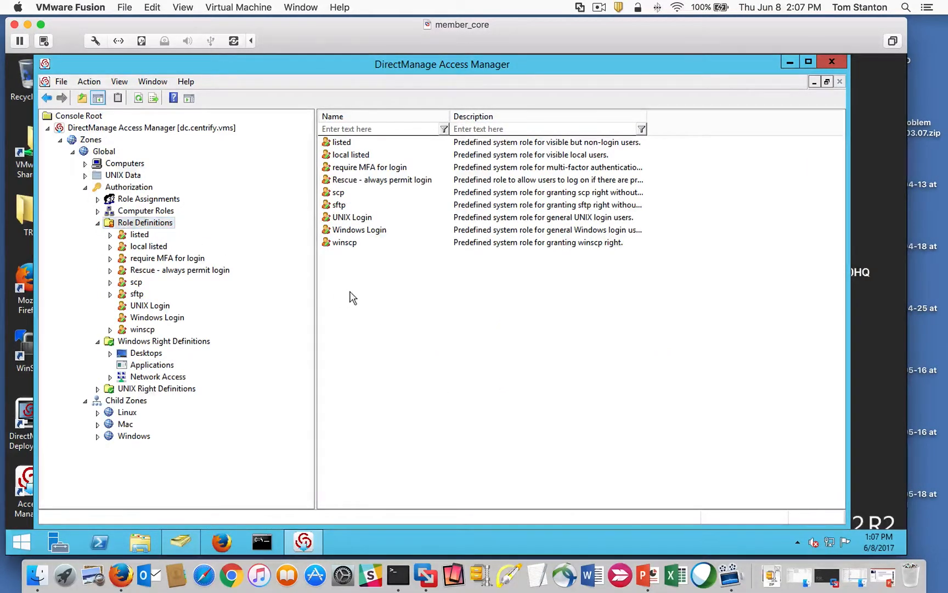
right_click(352, 297)
left_click(384, 304)
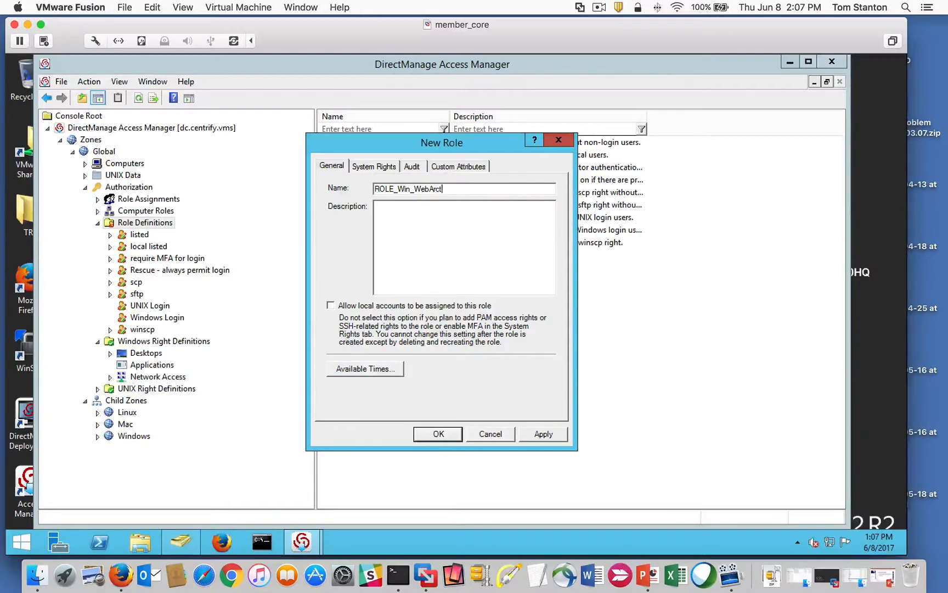
left_click(372, 166)
left_click(341, 267)
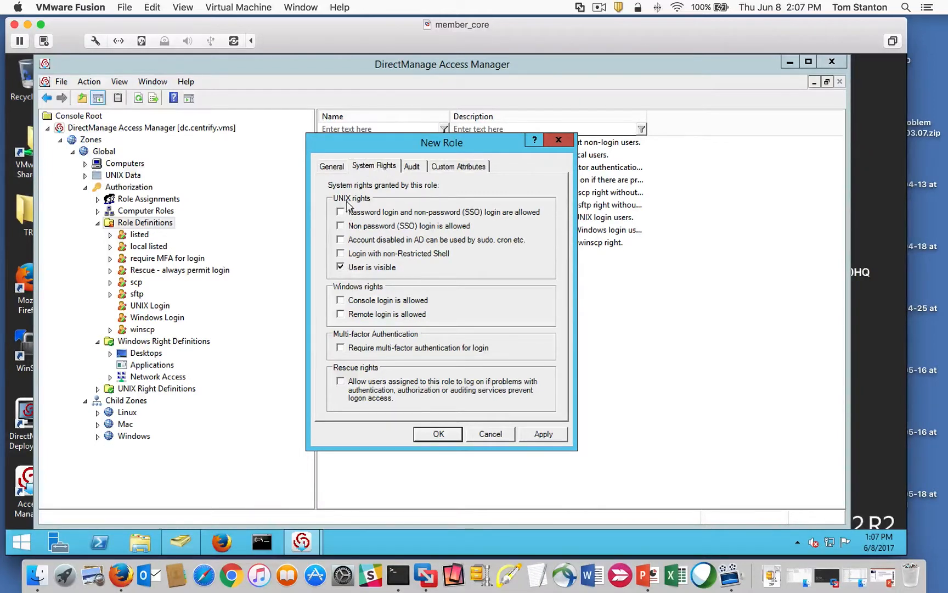
left_click(341, 267)
left_click(341, 300)
left_click(341, 314)
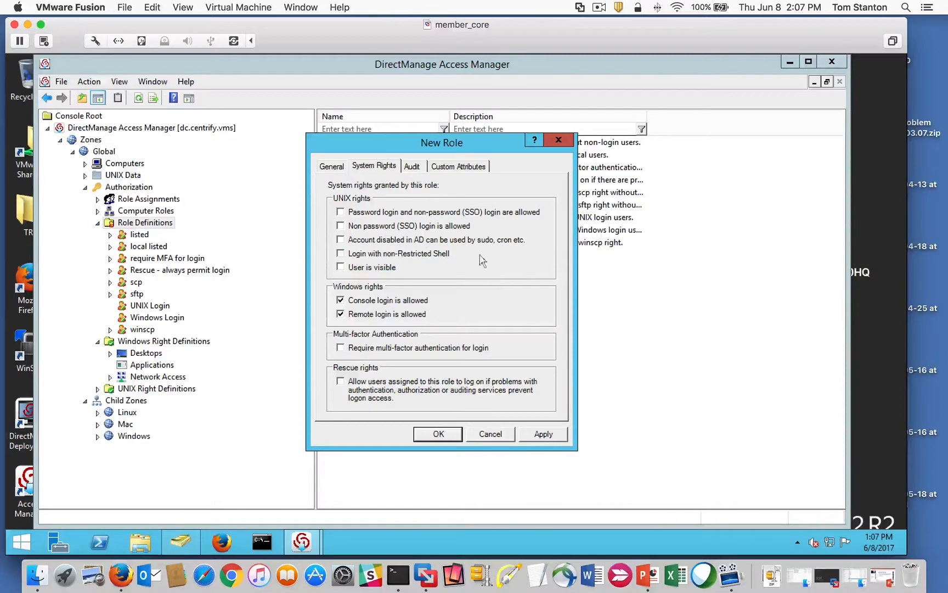
- Review the Audit, Attributes and General tabs, then apply and create ROLE_Win_WebArch
left_click(413, 169)
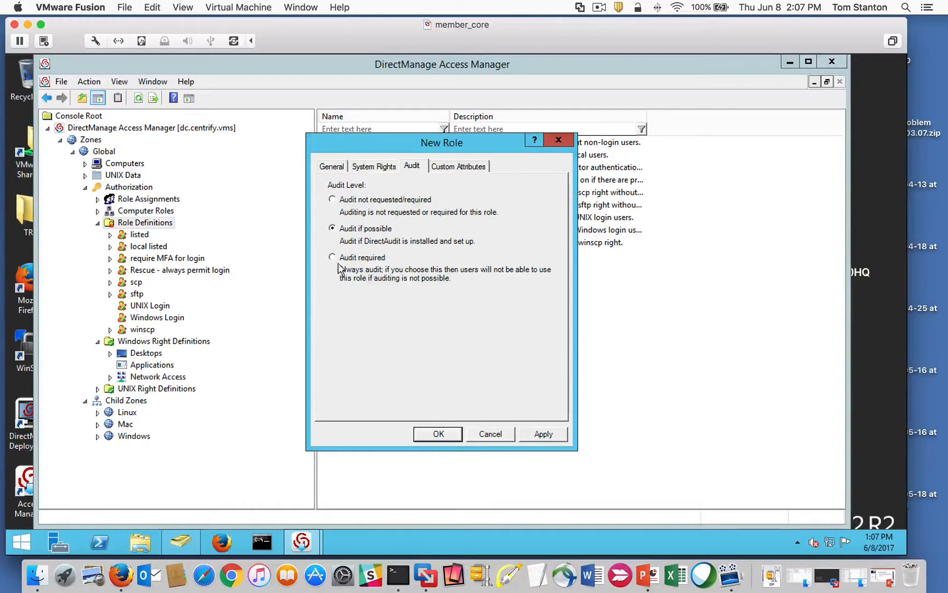
left_click(464, 167)
left_click(332, 167)
left_click(384, 166)
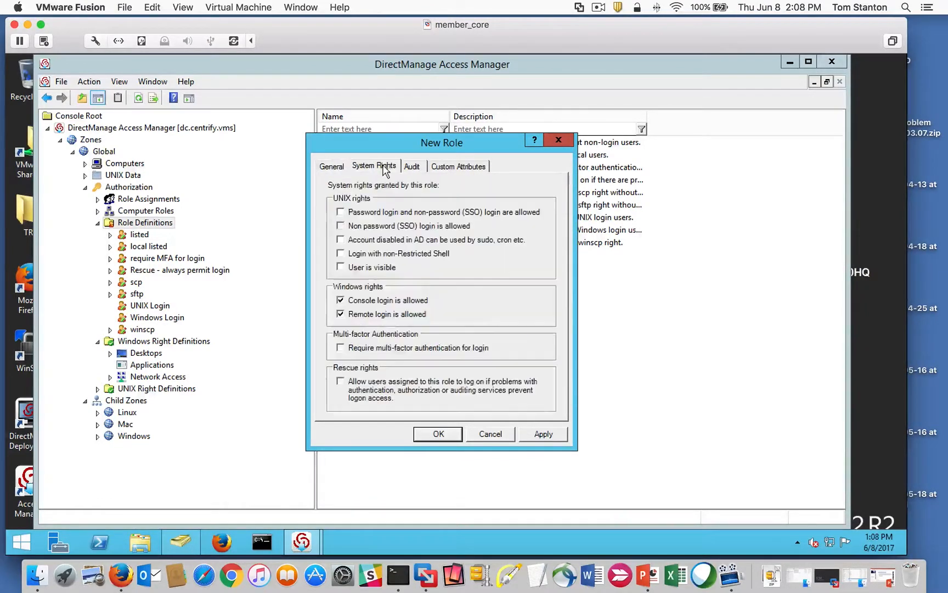
left_click(543, 434)
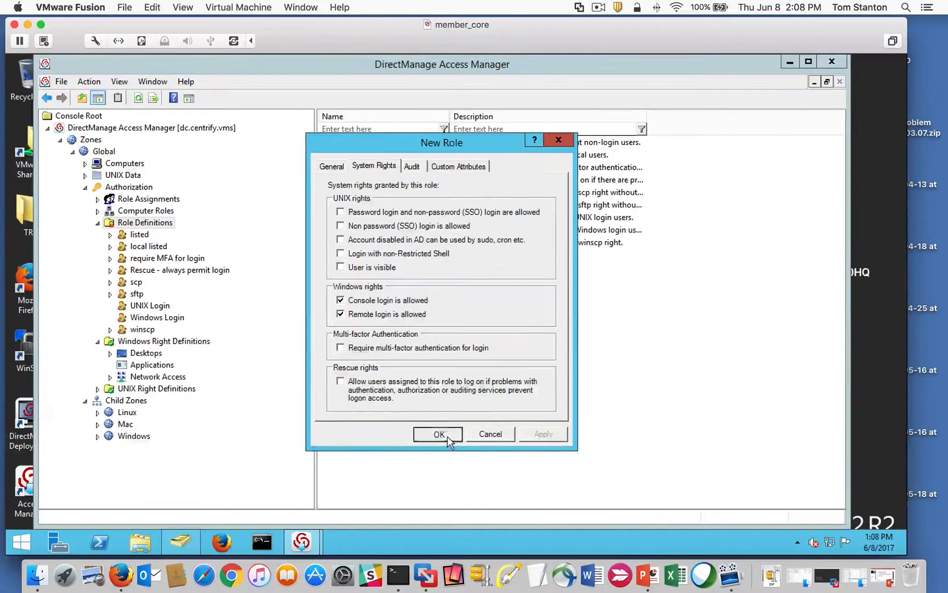
left_click(440, 434)
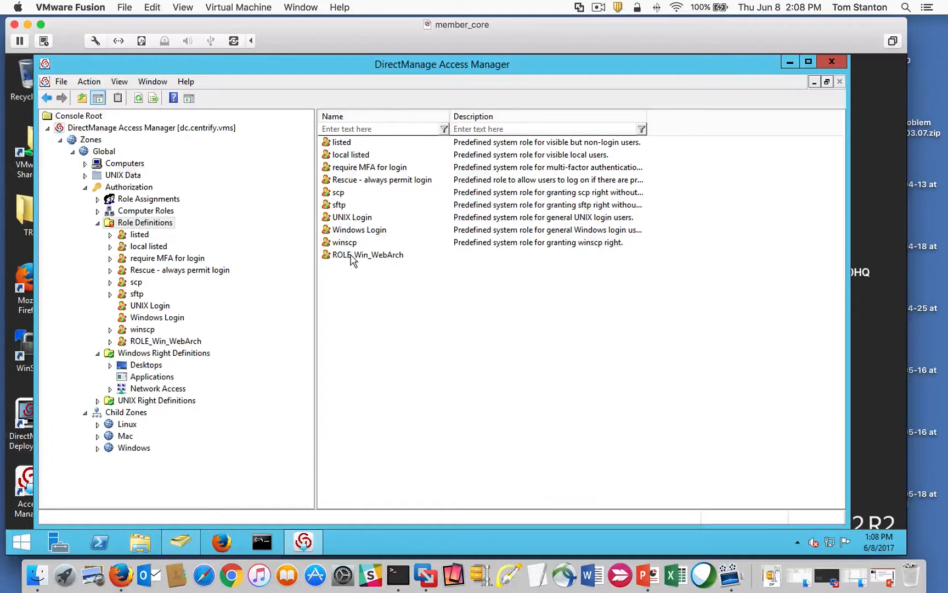
- Select ROLE_Win_WebArch and look over its rights and the available Windows application rights
left_click(152, 342)
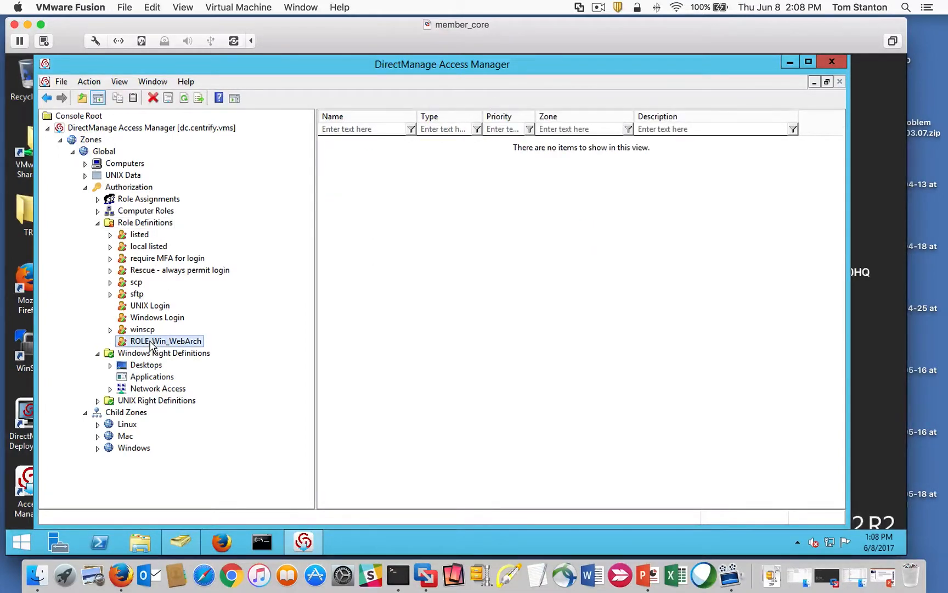
right_click(152, 345)
right_click(372, 273)
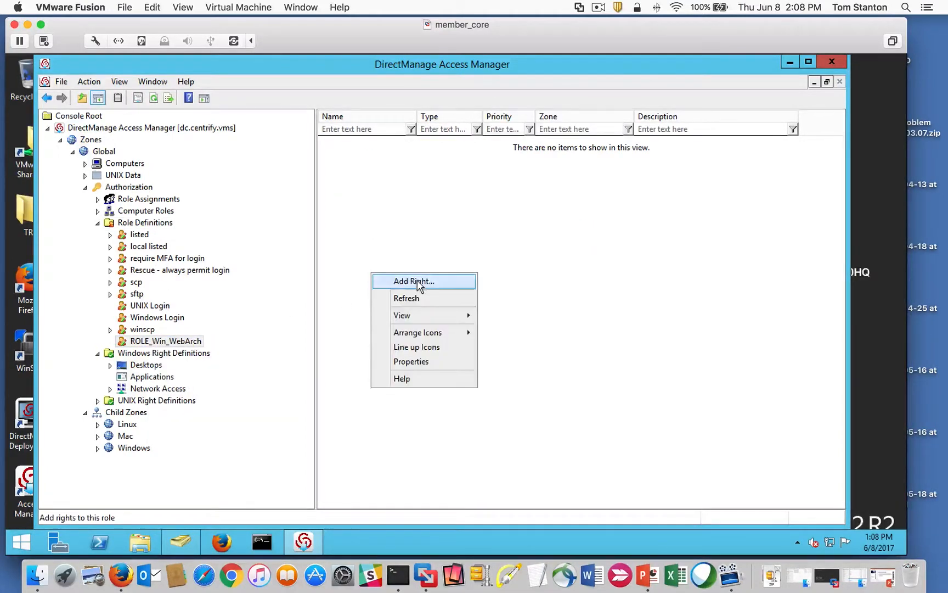
left_click(147, 346)
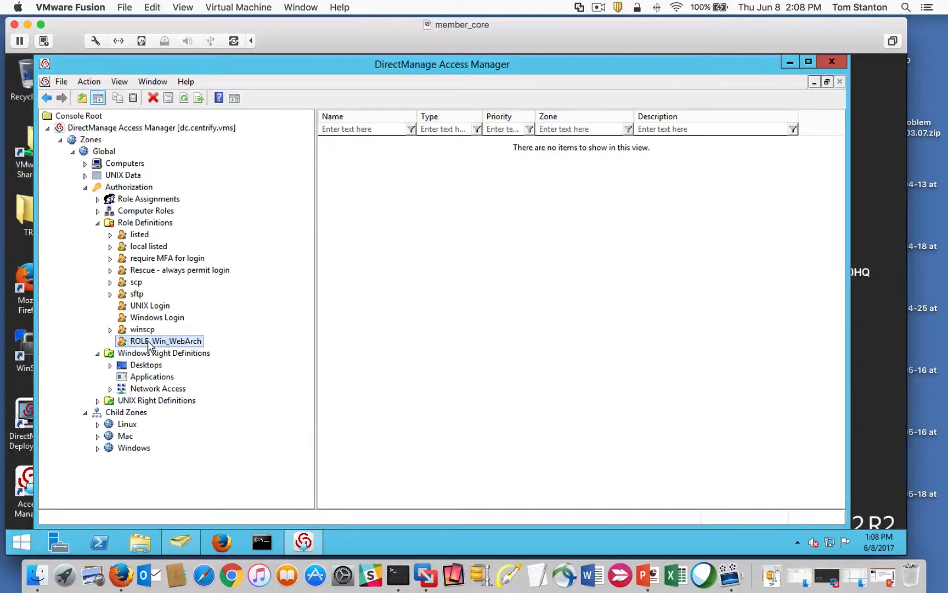
left_click(148, 376)
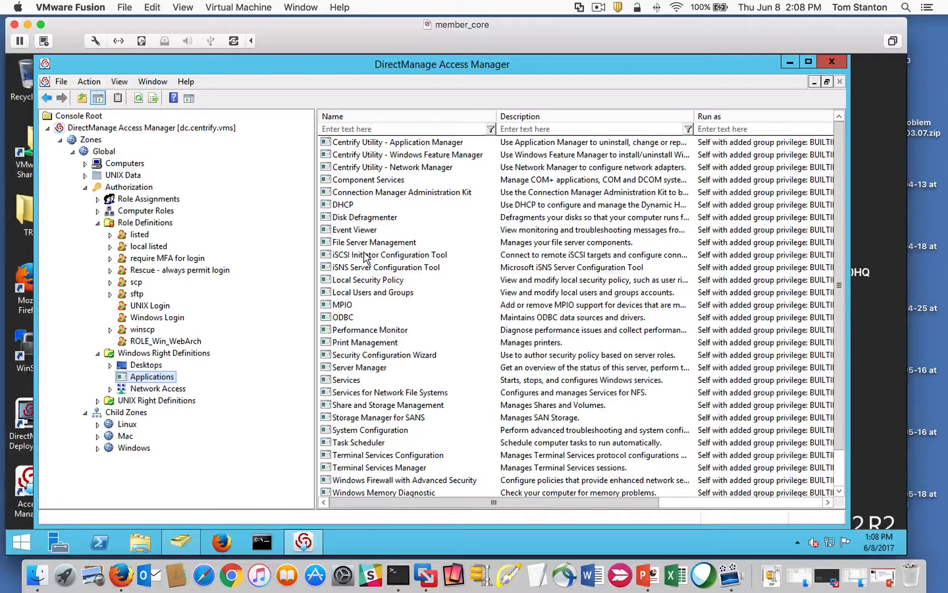
left_click(146, 343)
- Add Disk Defragmenter, Event Viewer and Windows Firewall with Advanced Security rights, filtering to Any Windows Rights
right_click(343, 290)
left_click(367, 299)
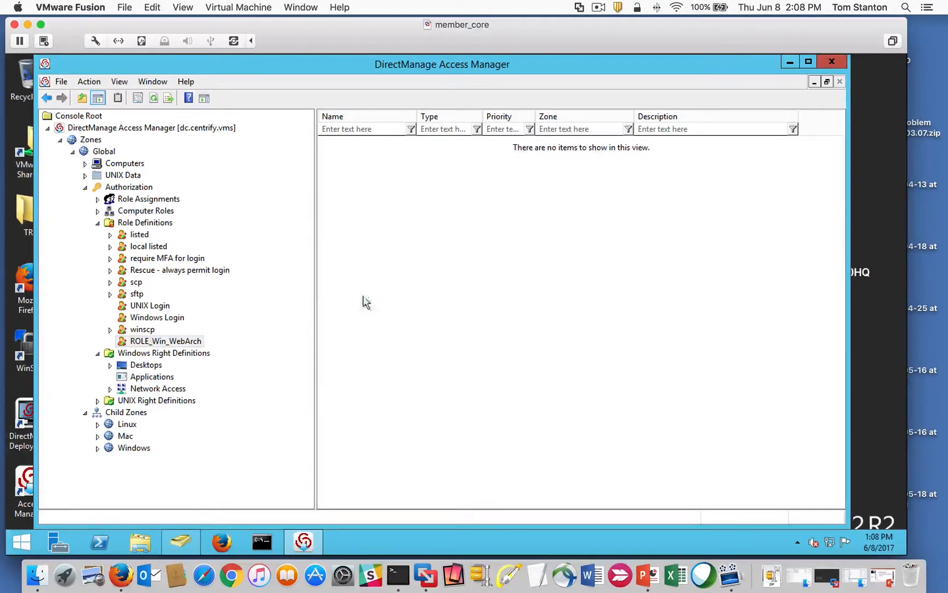
left_click_drag(607, 276, 606, 250)
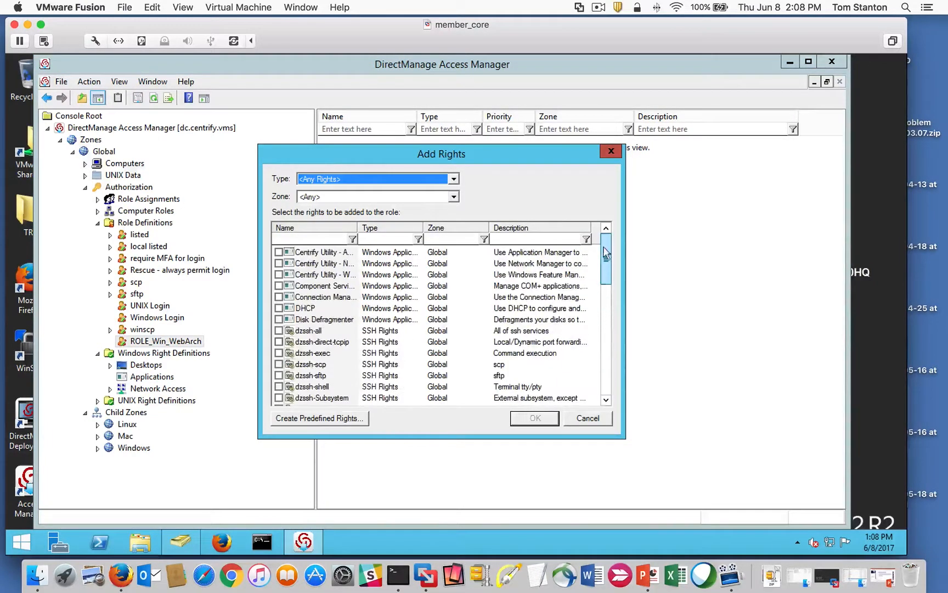
left_click(366, 179)
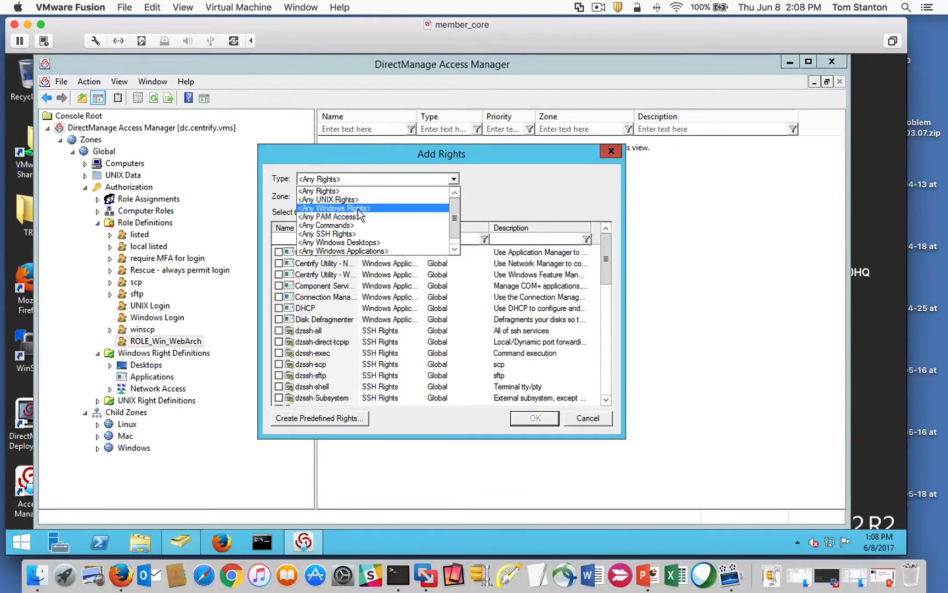
left_click(365, 234)
double_click(361, 228)
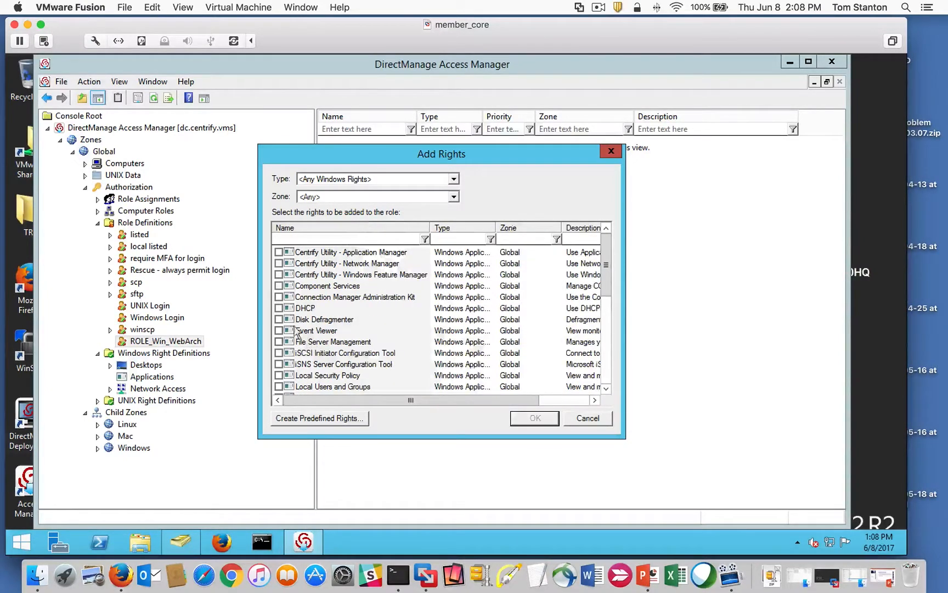
left_click(279, 330)
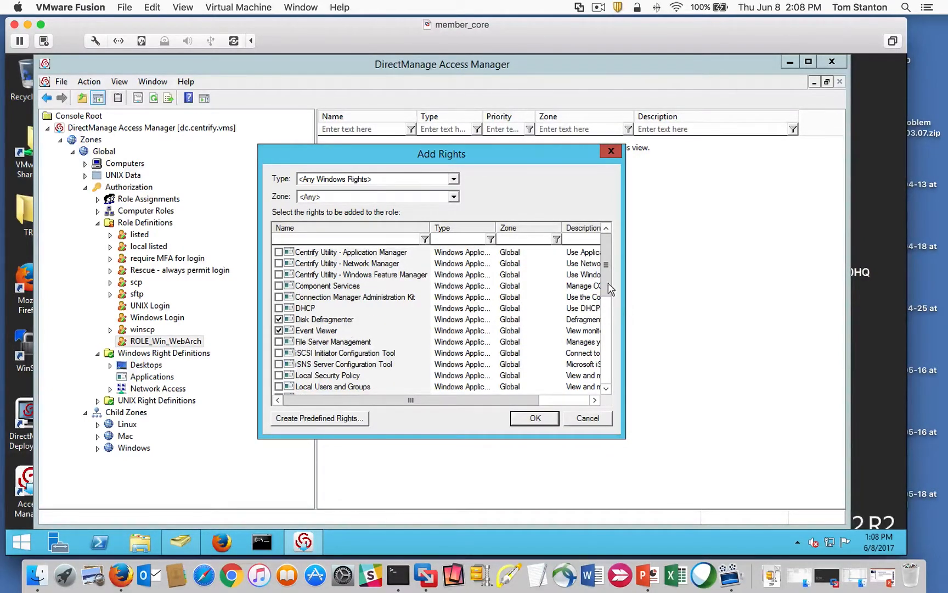
left_click_drag(609, 283, 608, 372)
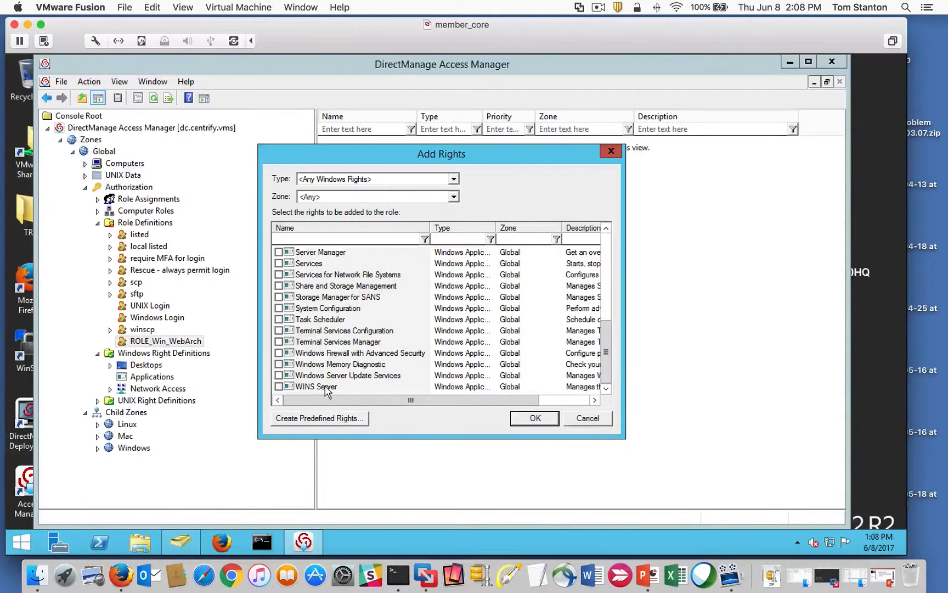
left_click(279, 353)
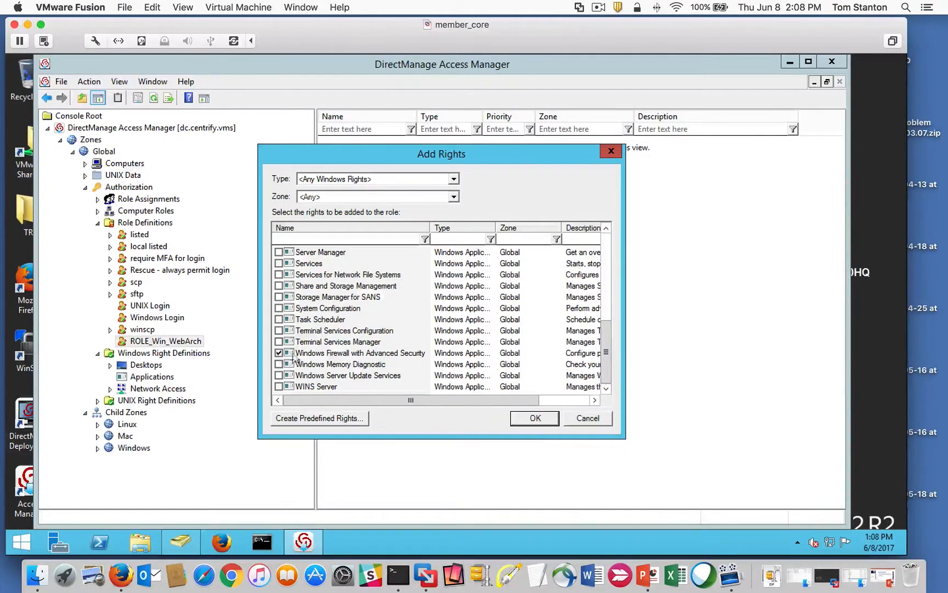
left_click(535, 419)
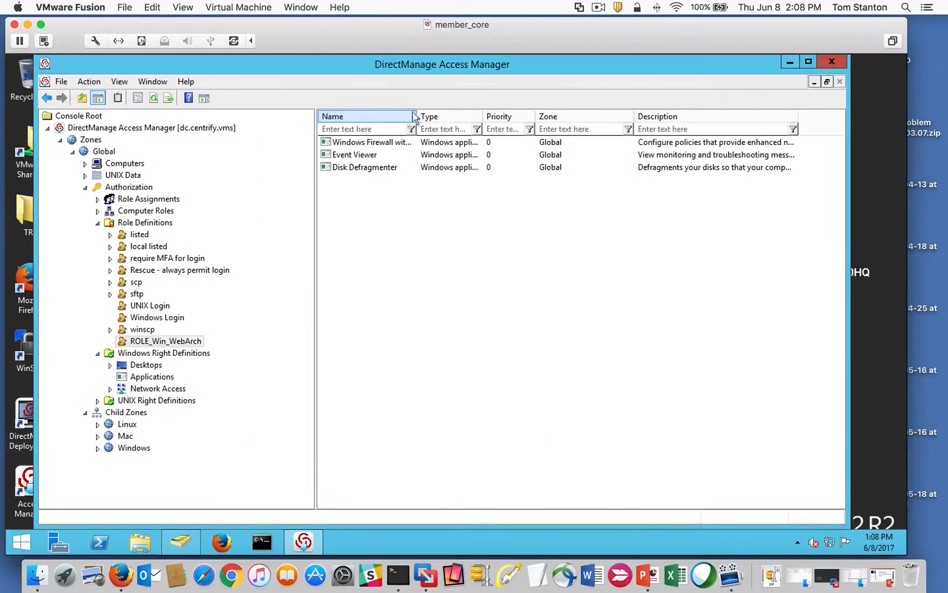
left_click_drag(416, 112, 460, 112)
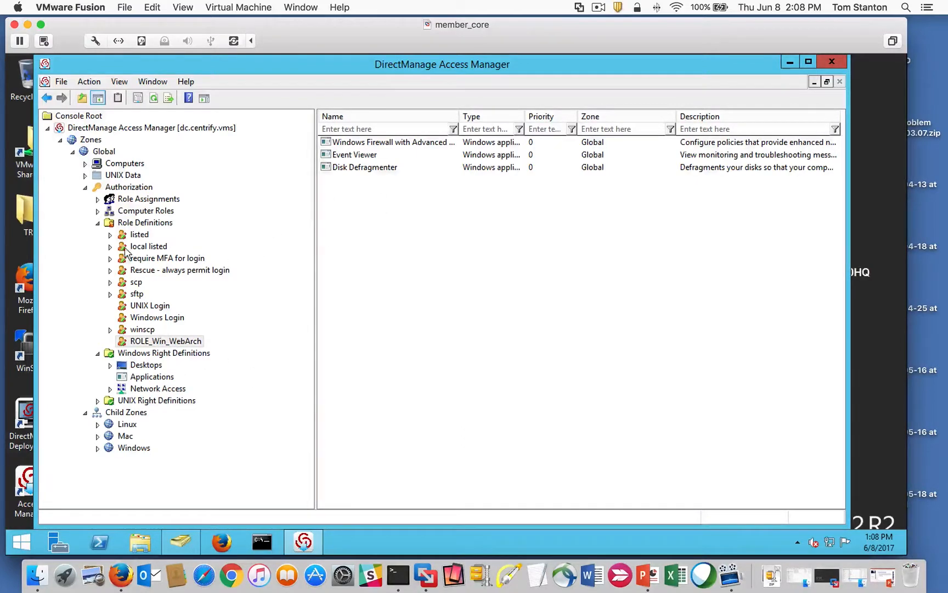
- Open the Windows zone's Role Assignments and choose ROLE_Win_WebArch as the role to assign
left_click(99, 222)
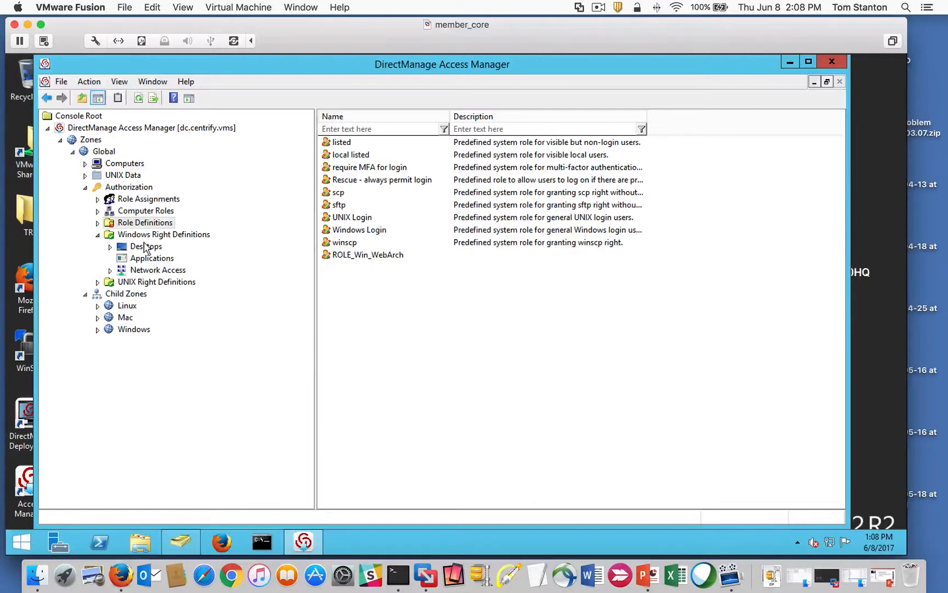
left_click(123, 331)
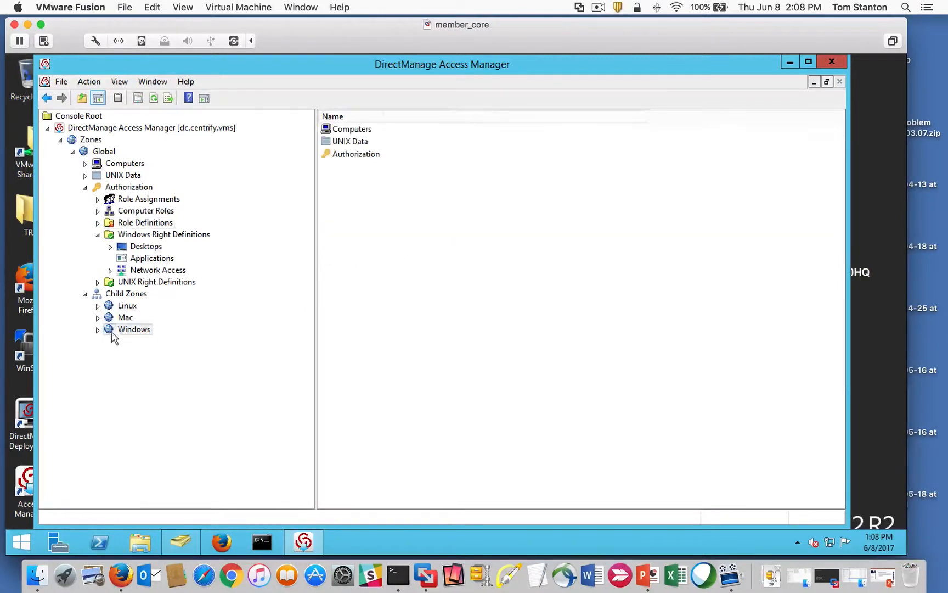
left_click(98, 330)
left_click(111, 365)
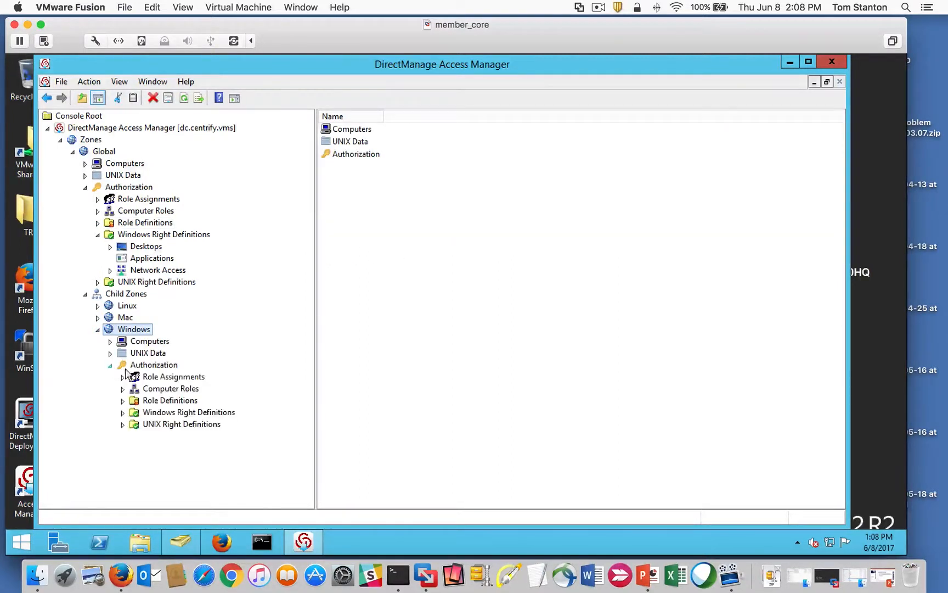
left_click(165, 377)
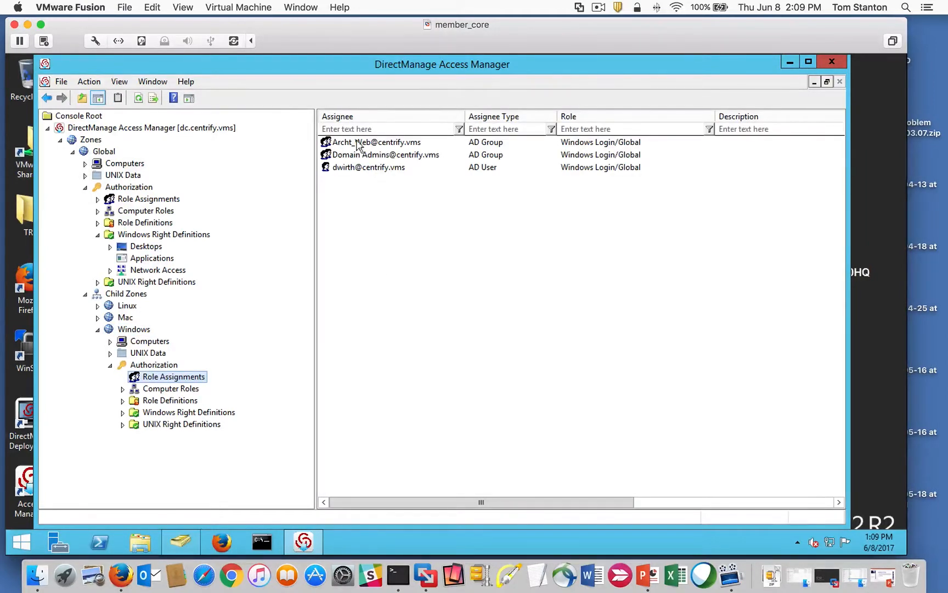
right_click(370, 269)
left_click(421, 276)
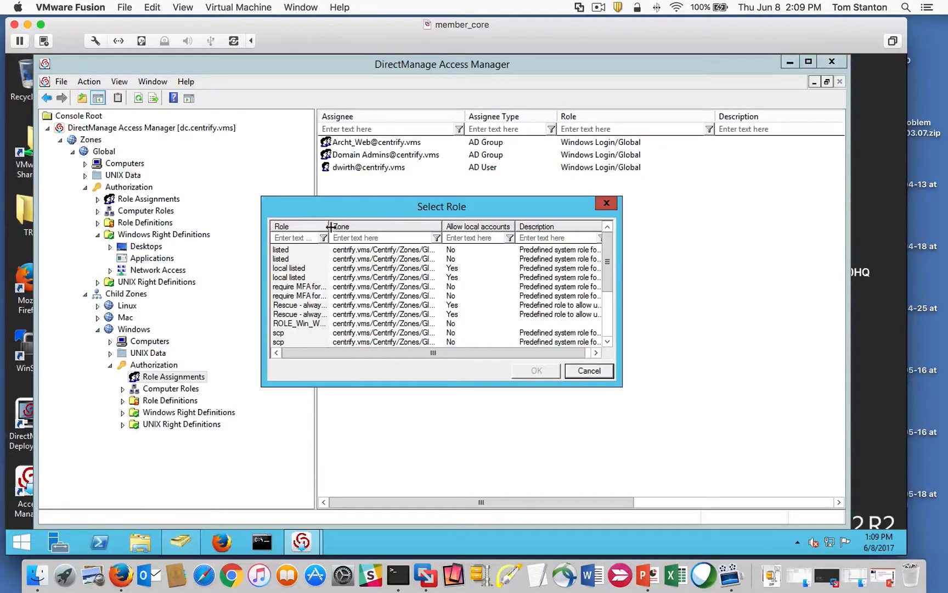
left_click_drag(331, 226, 353, 226)
mouse_move(608, 265)
left_mouse_down()
mouse_move(608, 294)
mouse_move(607, 277)
left_mouse_up()
left_click(297, 295)
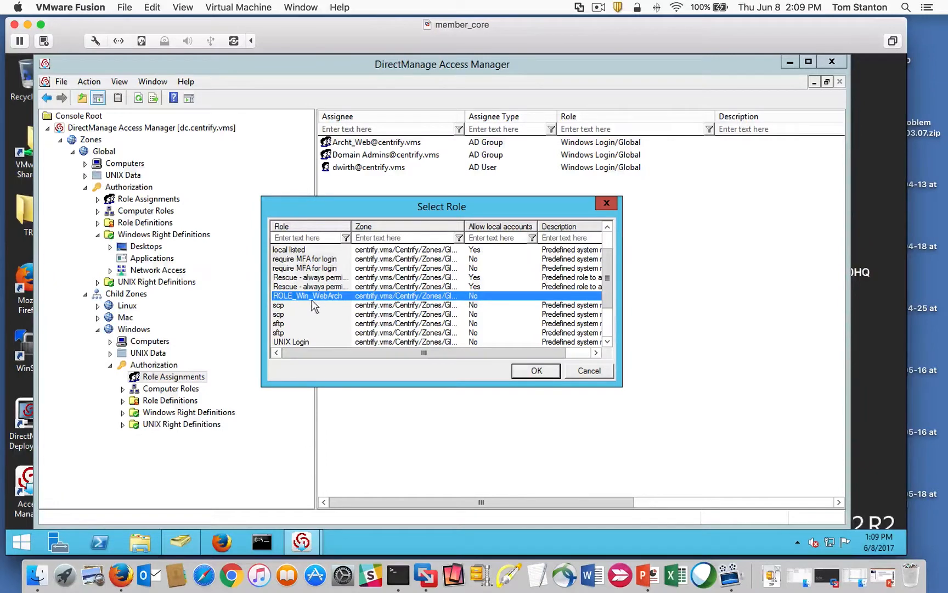
left_click(535, 369)
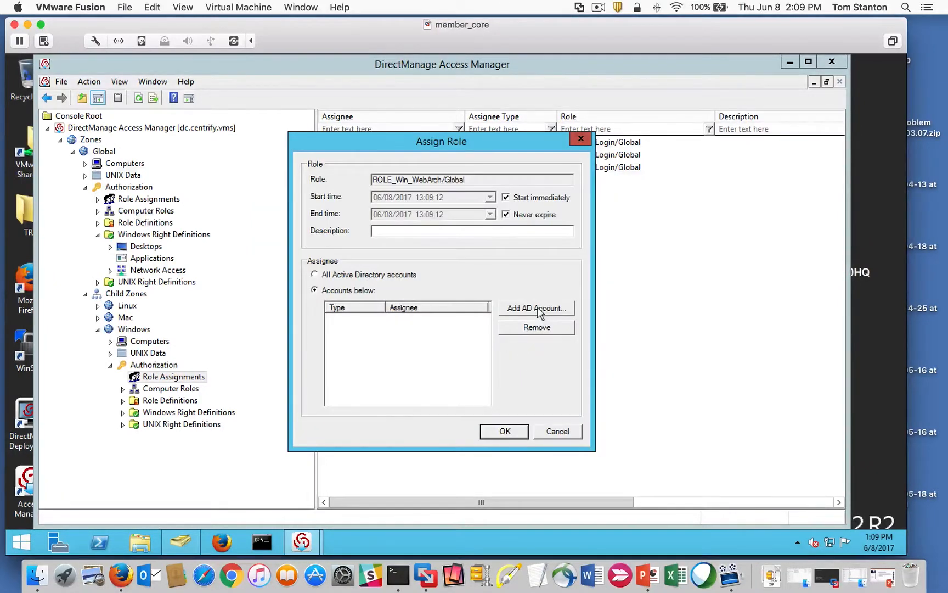
- Search groups for 'arch', add Archt_Web as the assignee and confirm the assignment
left_click(536, 308)
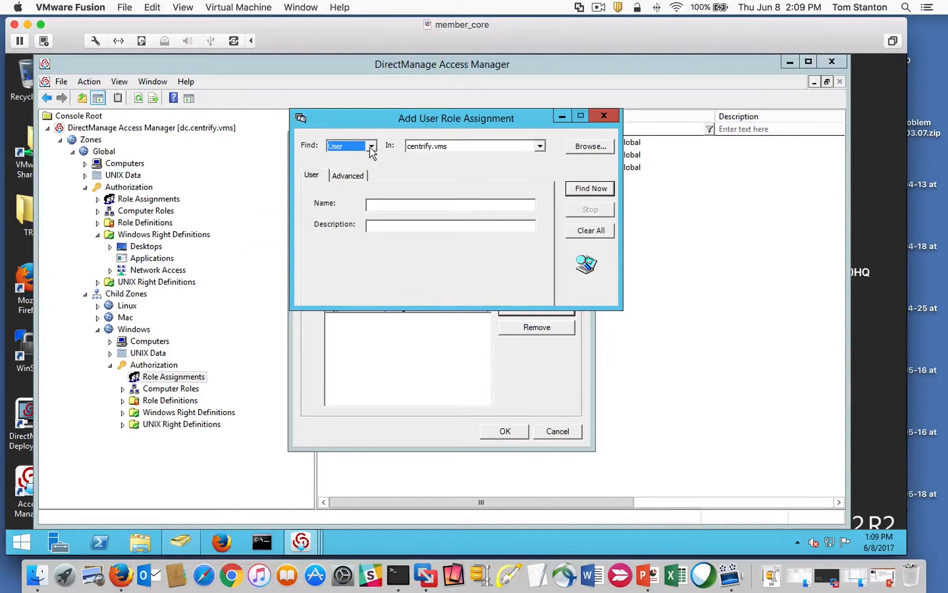
left_click(372, 146)
left_click(354, 167)
left_click(399, 203)
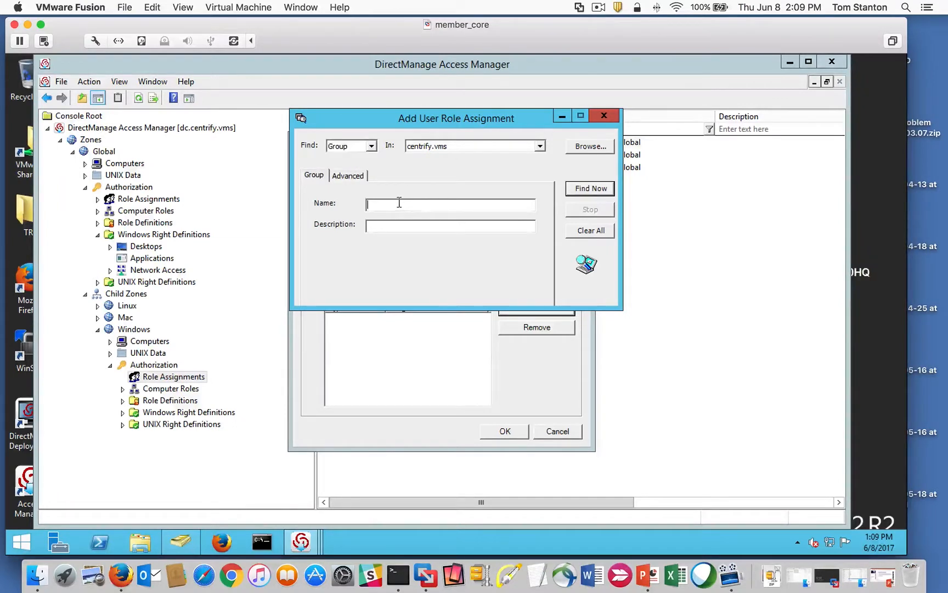
type("arch")
key("Return")
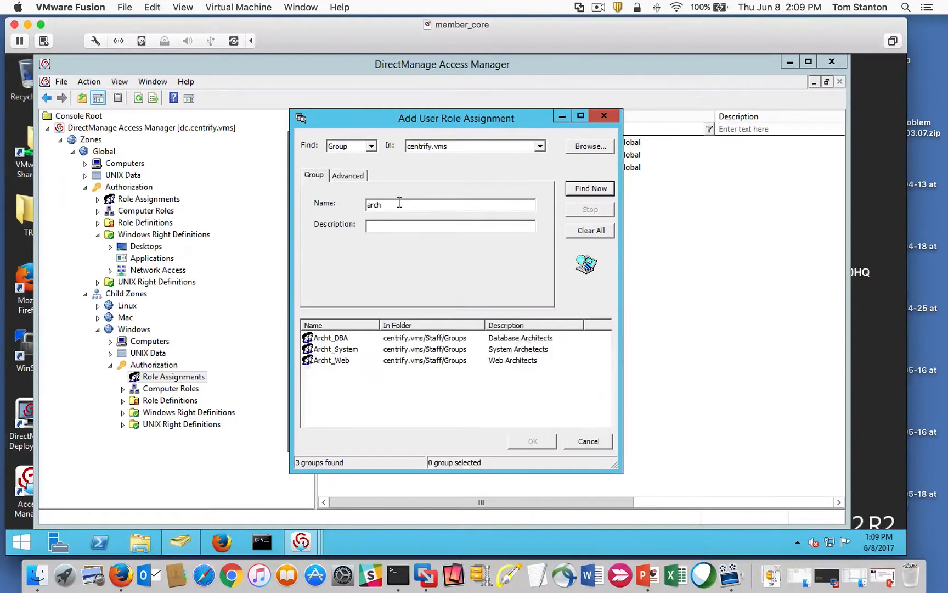
left_click(332, 360)
left_click(532, 441)
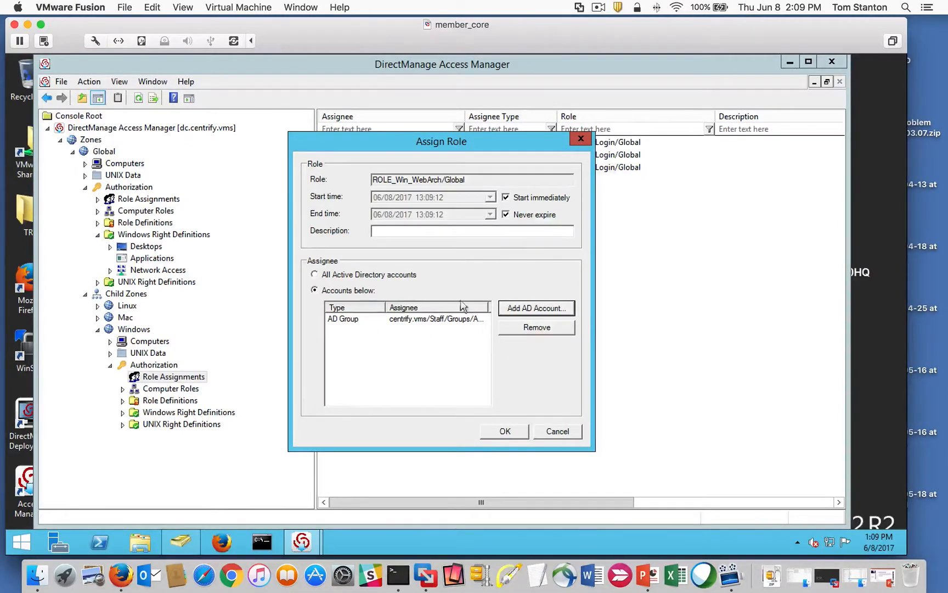
left_click(505, 431)
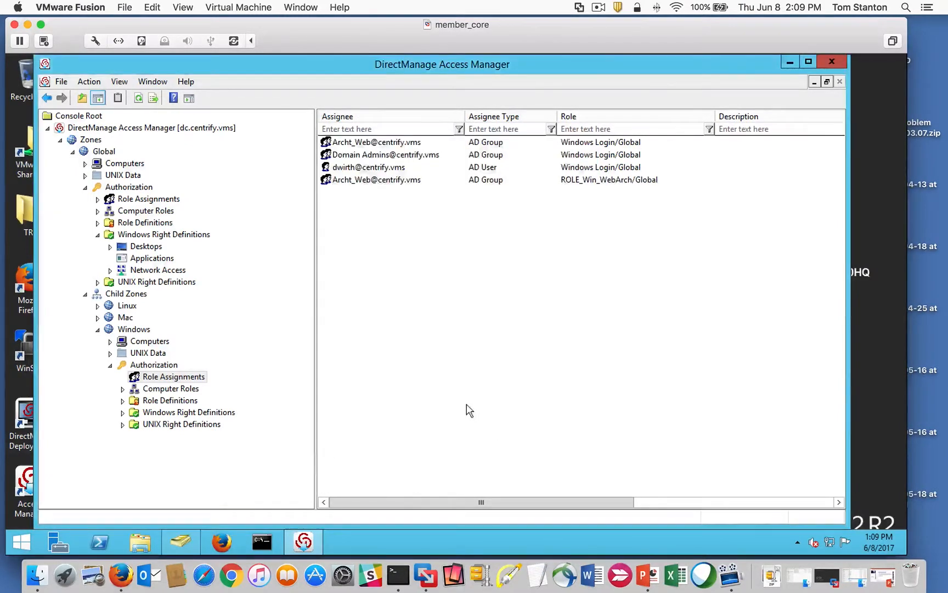
- Sort assignments by assignee, review ROLE_Win_WebArch's rights, and show the Windows zone's effective user rights
left_click(341, 182)
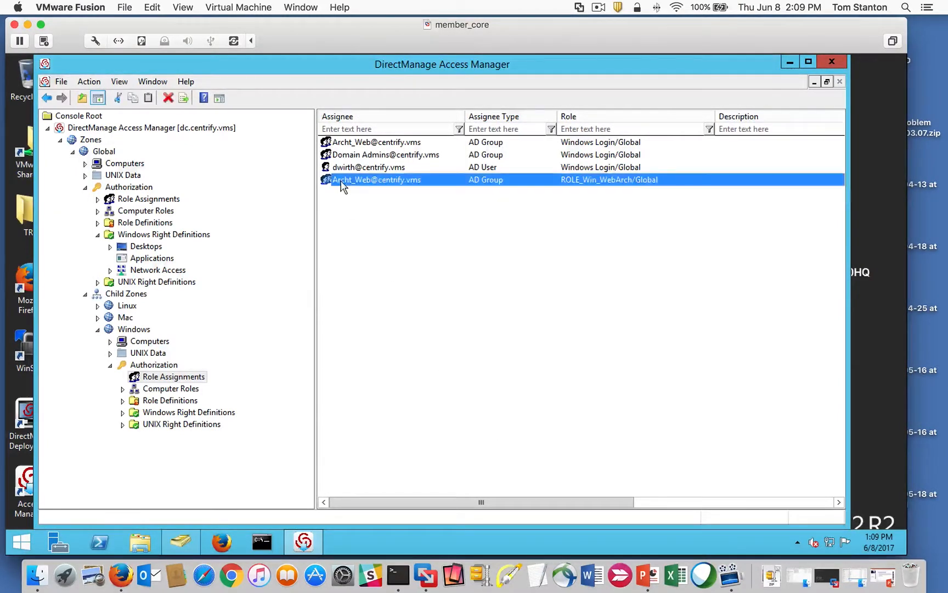
left_click(354, 117)
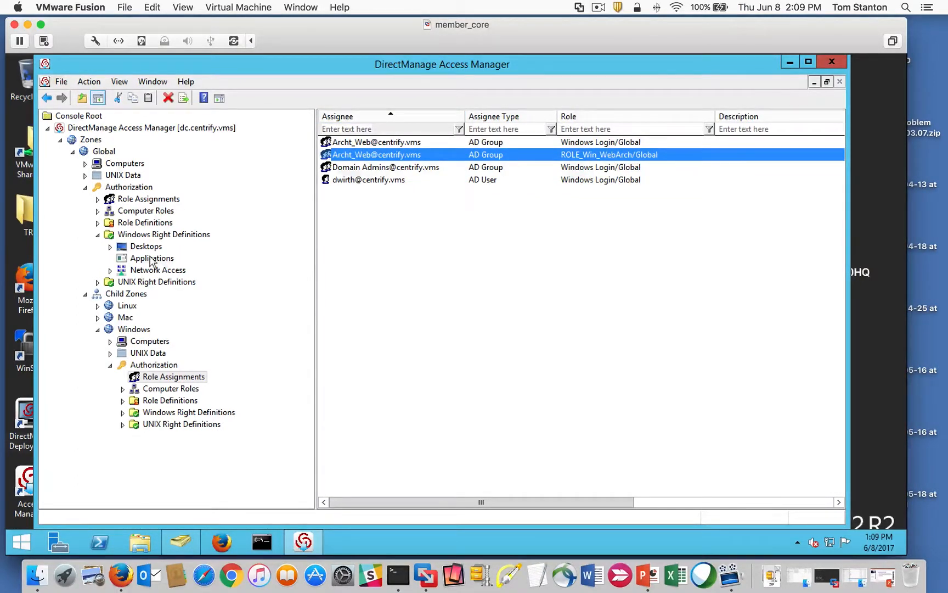
left_click(137, 223)
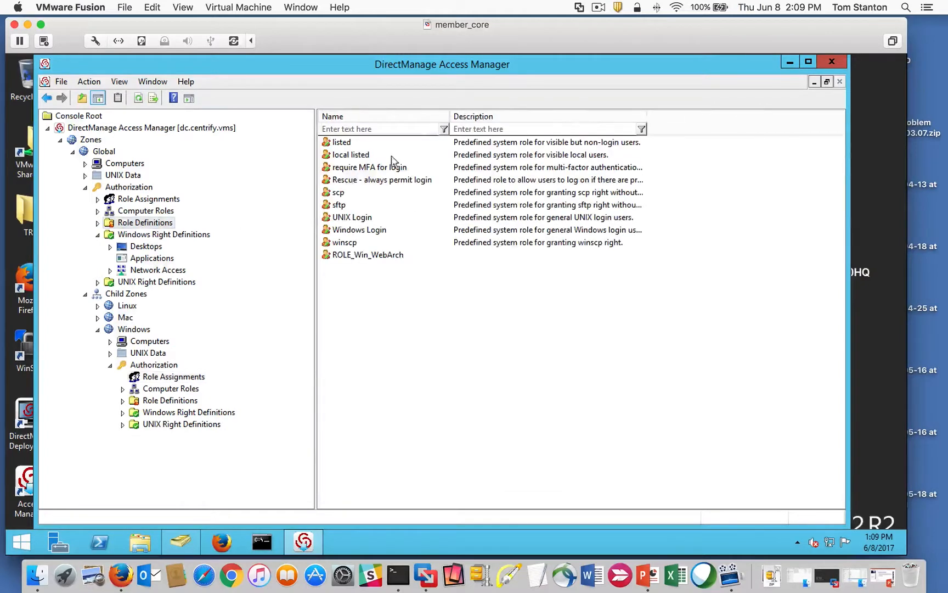
left_click(97, 223)
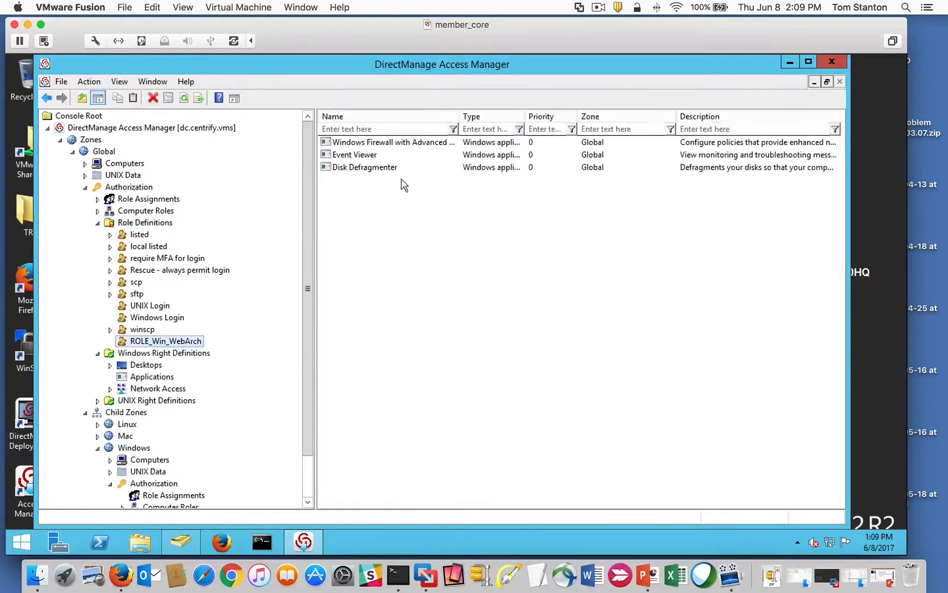
left_click(159, 341)
left_click(98, 223)
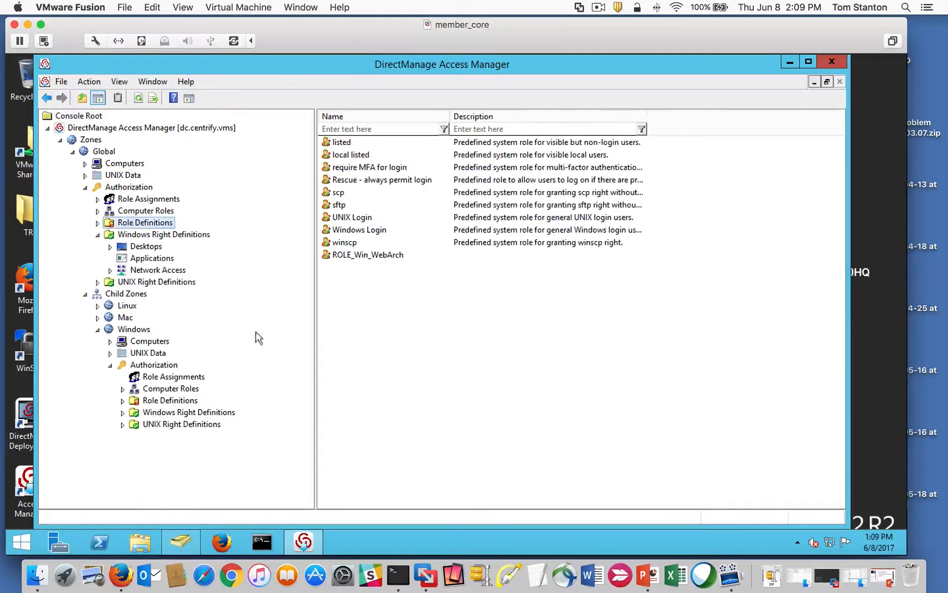
right_click(123, 331)
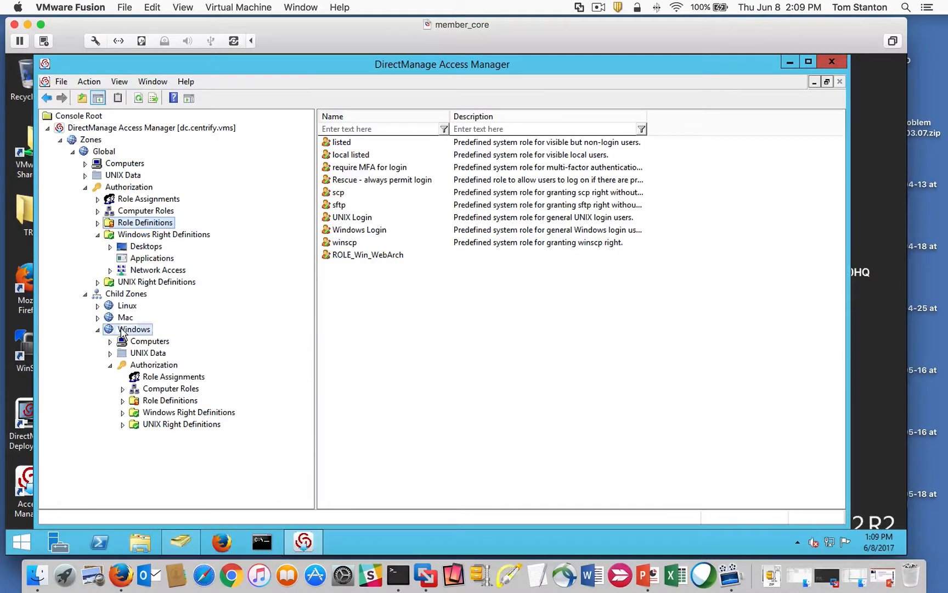
left_click(227, 192)
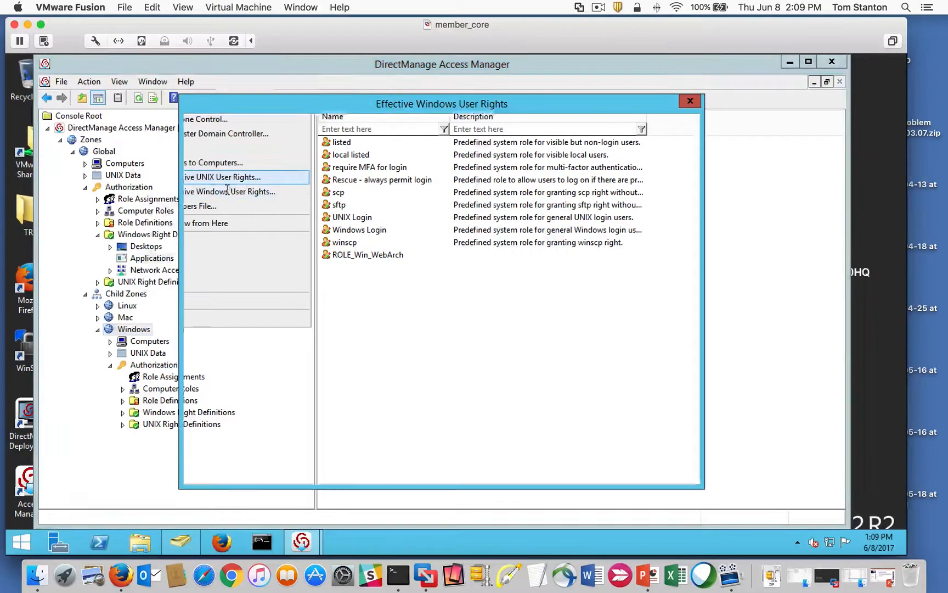
- Check the web user's ROLE_Win_WebArch assignment and administrator-run application rights, then close the window
left_click(224, 216)
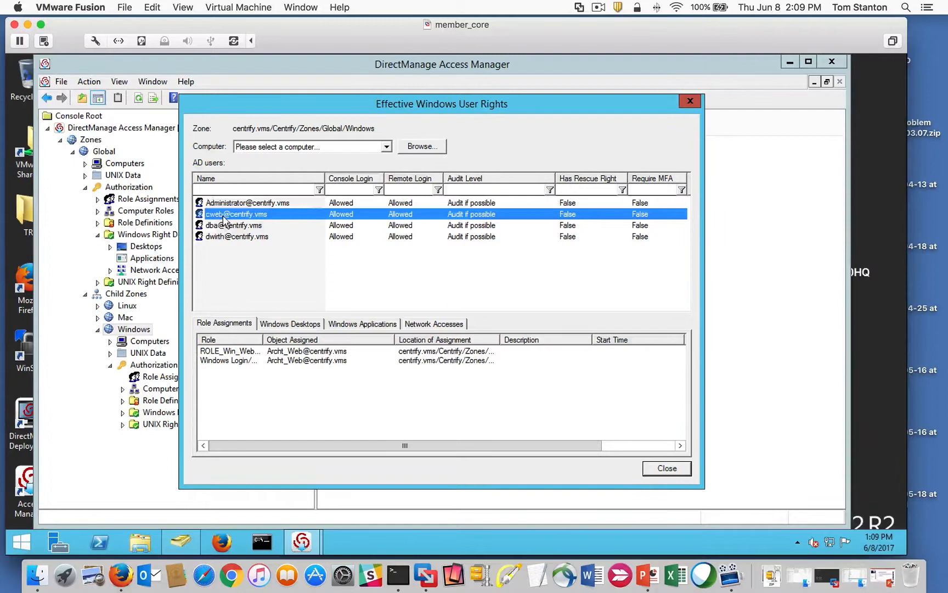
double_click(262, 340)
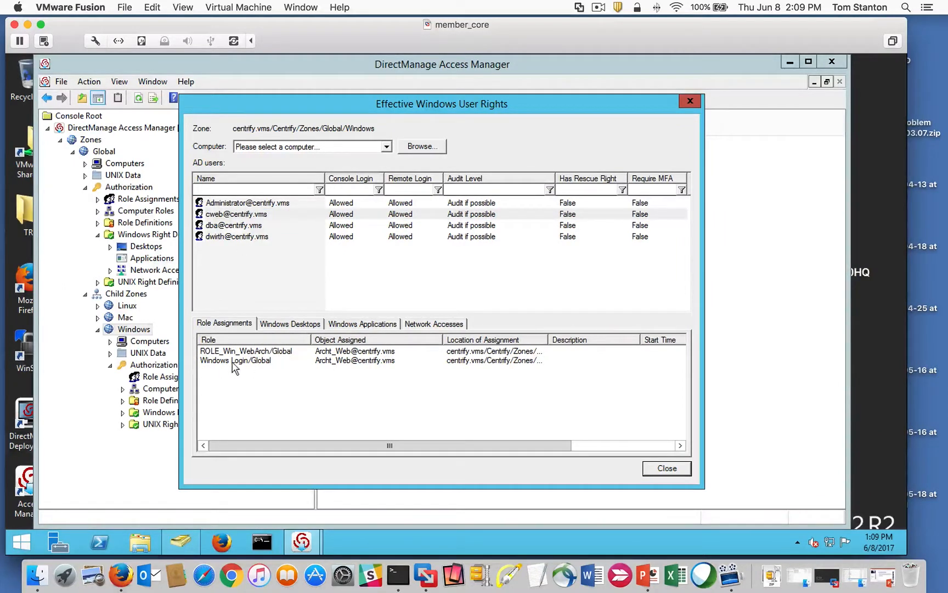
left_click(235, 361)
left_click(245, 351)
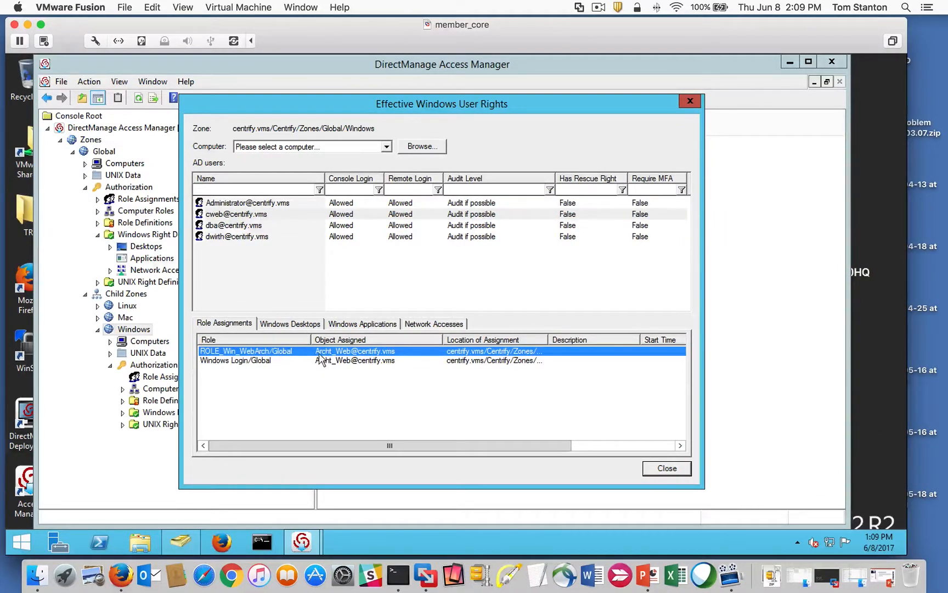
left_click(358, 324)
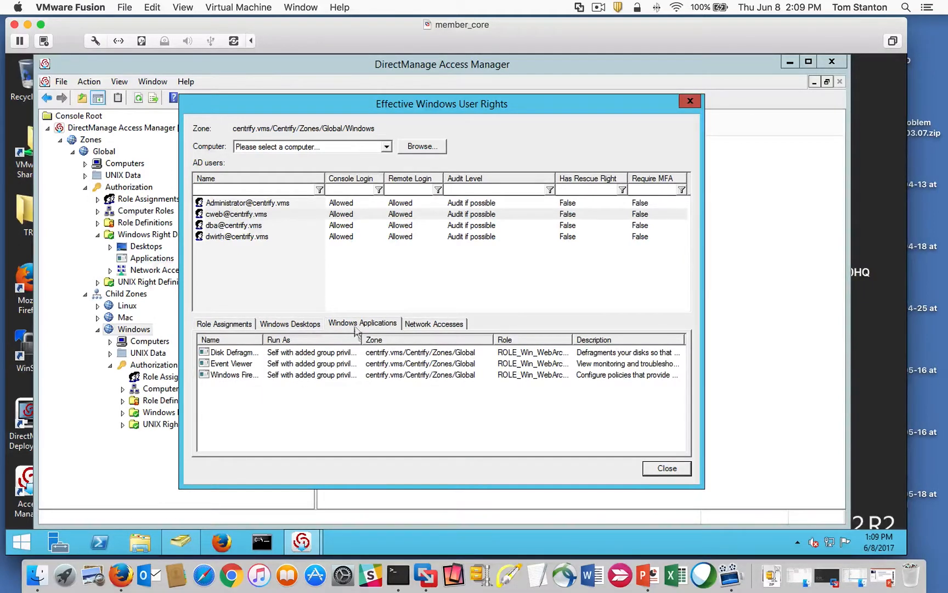
double_click(264, 340)
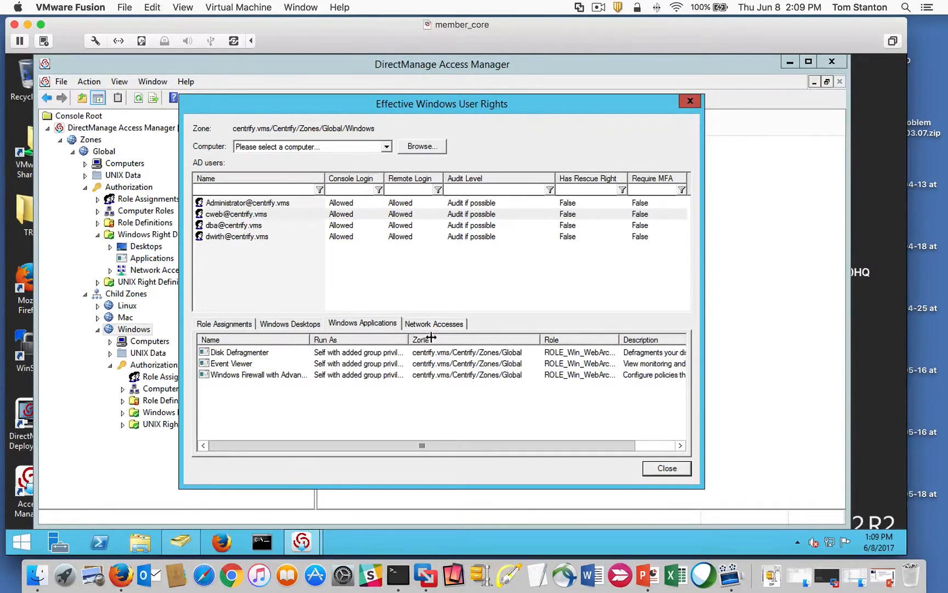
left_click_drag(432, 337, 493, 338)
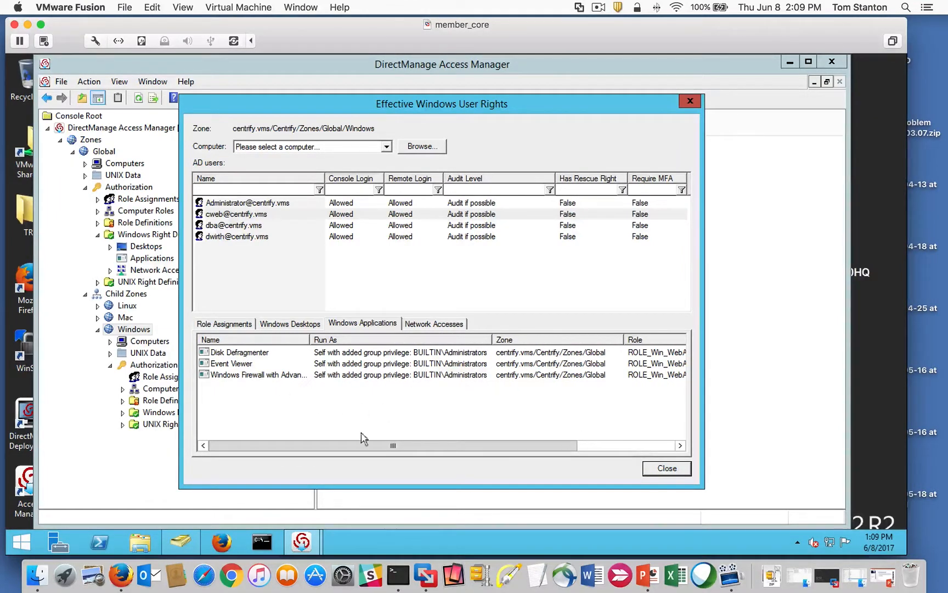
left_click(664, 468)
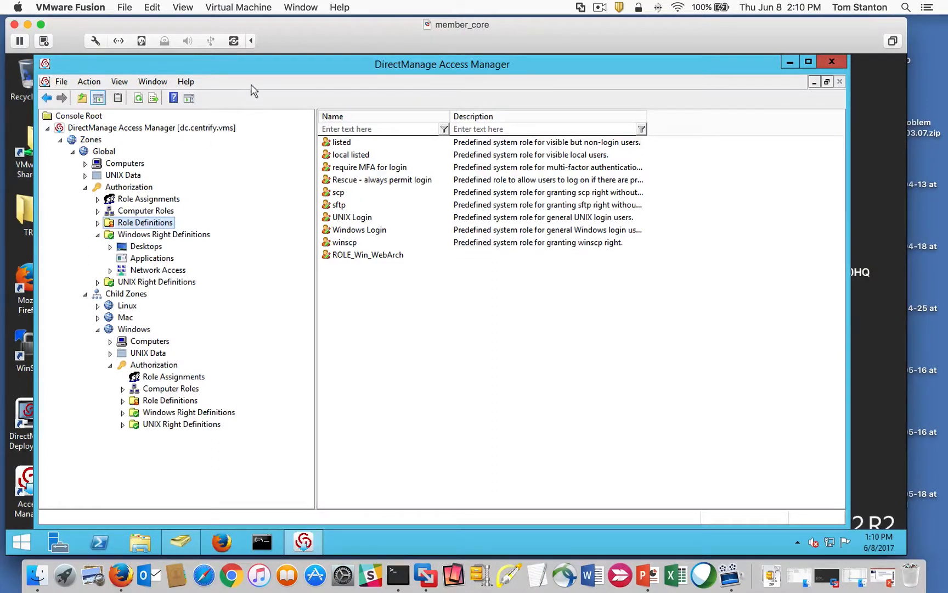
- Switch to the Win7 x64_core VM and send Ctrl-Alt-Del to reach the logon screen
left_click(300, 8)
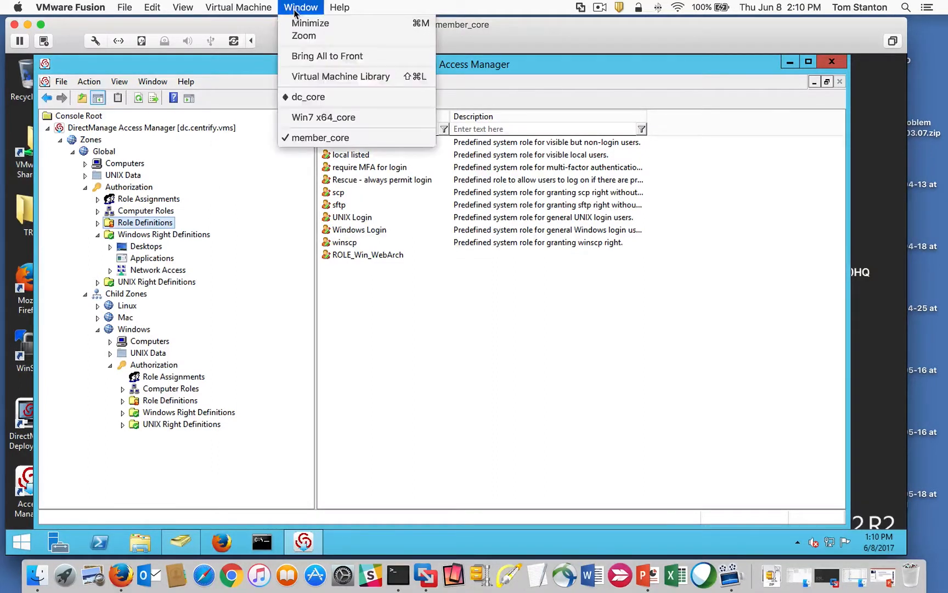
left_click(313, 116)
left_click(238, 7)
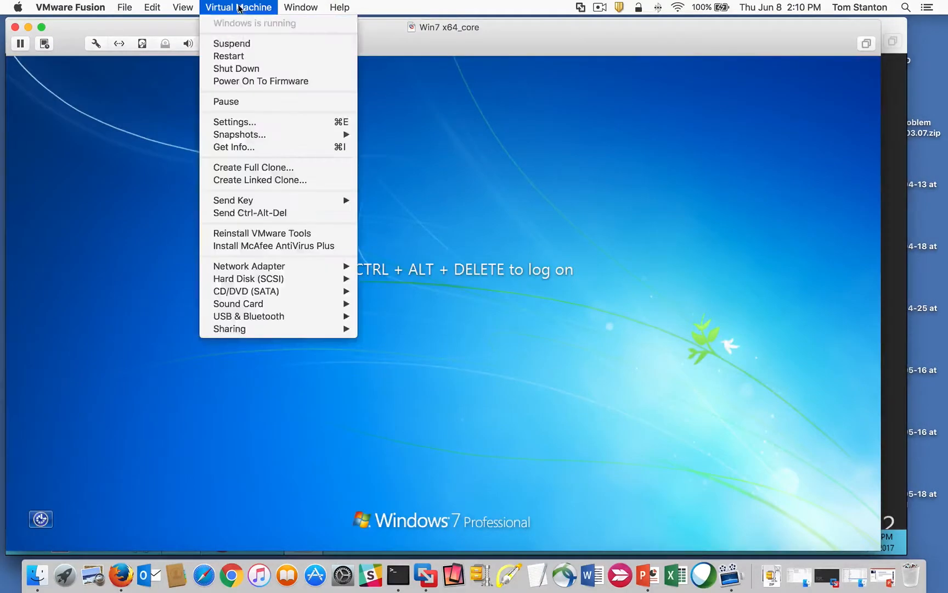
left_click(299, 212)
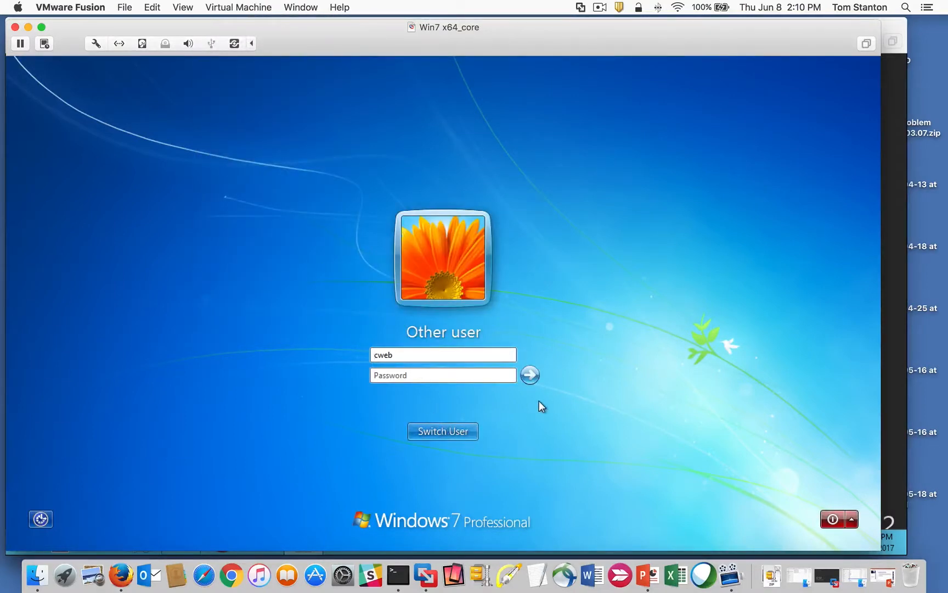
- After a failed logon, re-enter the domain username and password to sign in
left_click(529, 375)
left_click(447, 432)
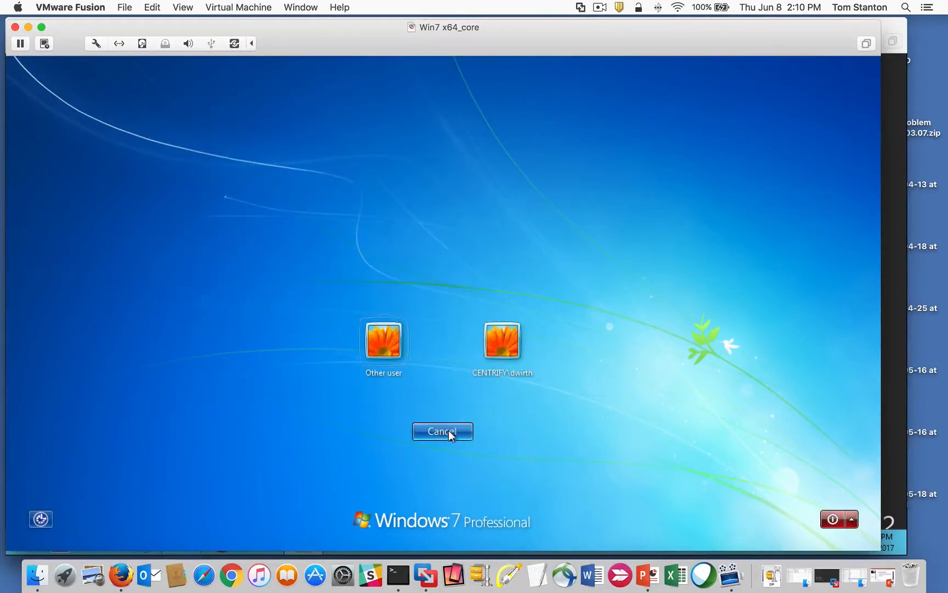
left_click(388, 347)
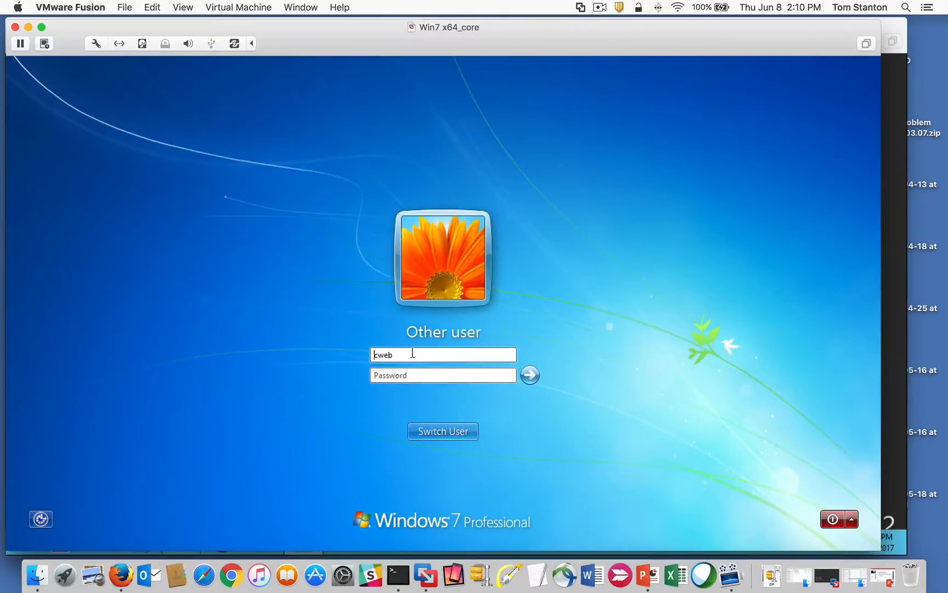
double_click(412, 353)
type("dwin")
type("•")
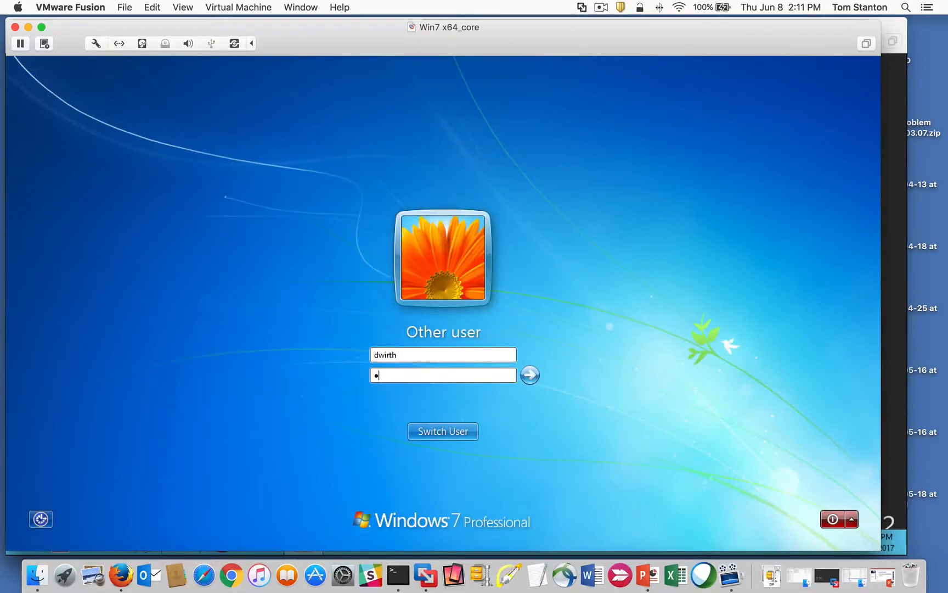
type("•••••••")
key("Return")
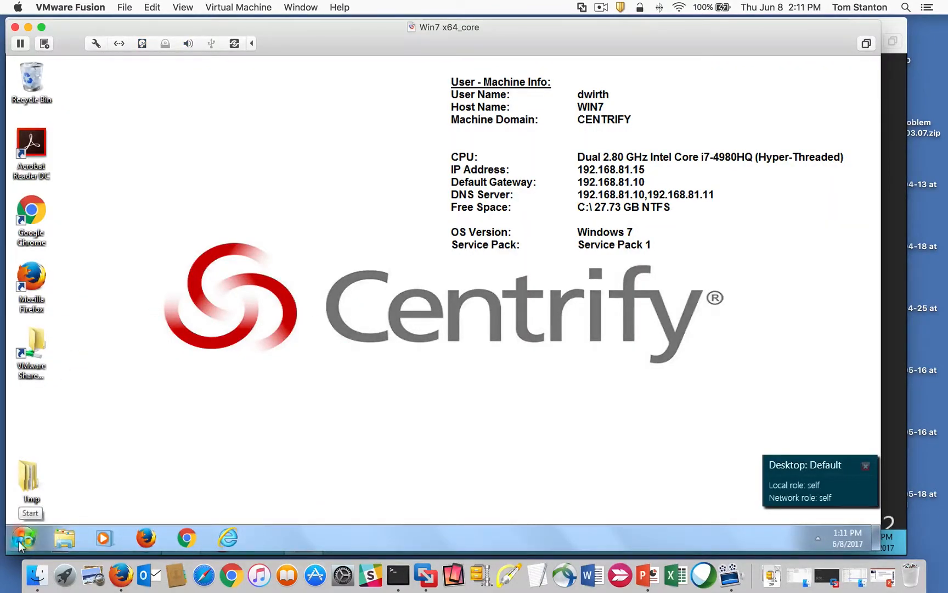
- Launch DirectAuthorize from Centrify Server Suite 2017 > DirectAuthorize Utilities in the Start menu
left_click(20, 542)
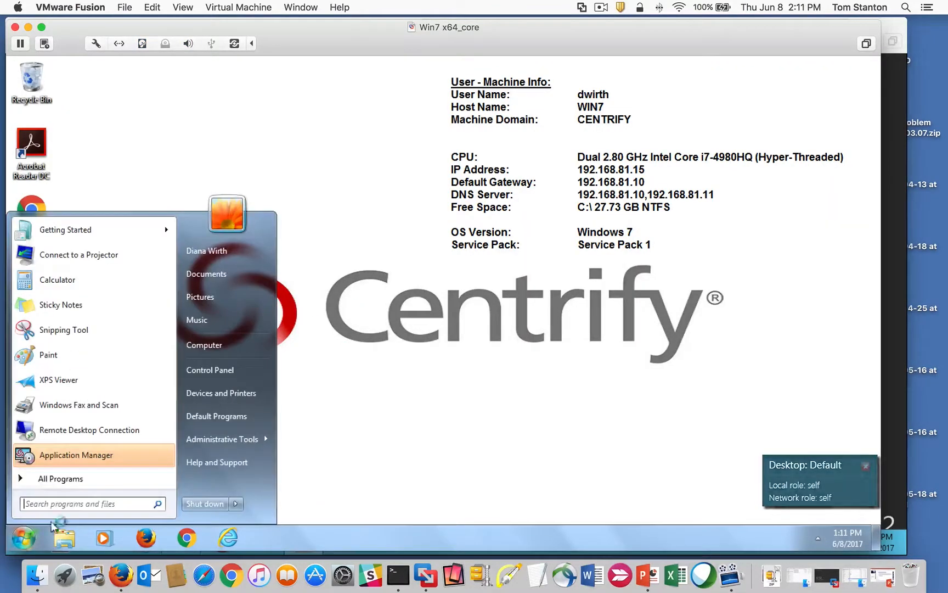
left_click(80, 479)
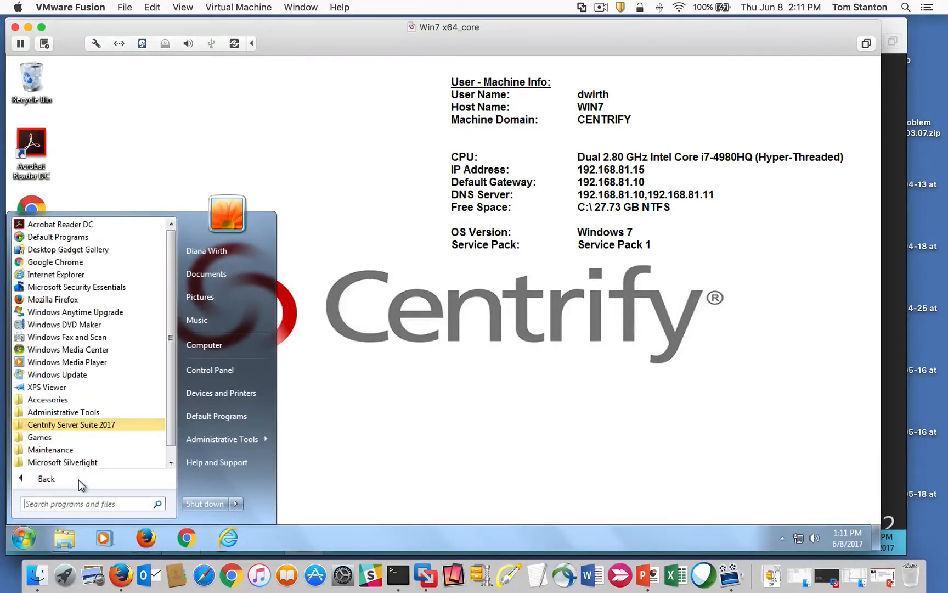
left_click(77, 425)
left_click(92, 449)
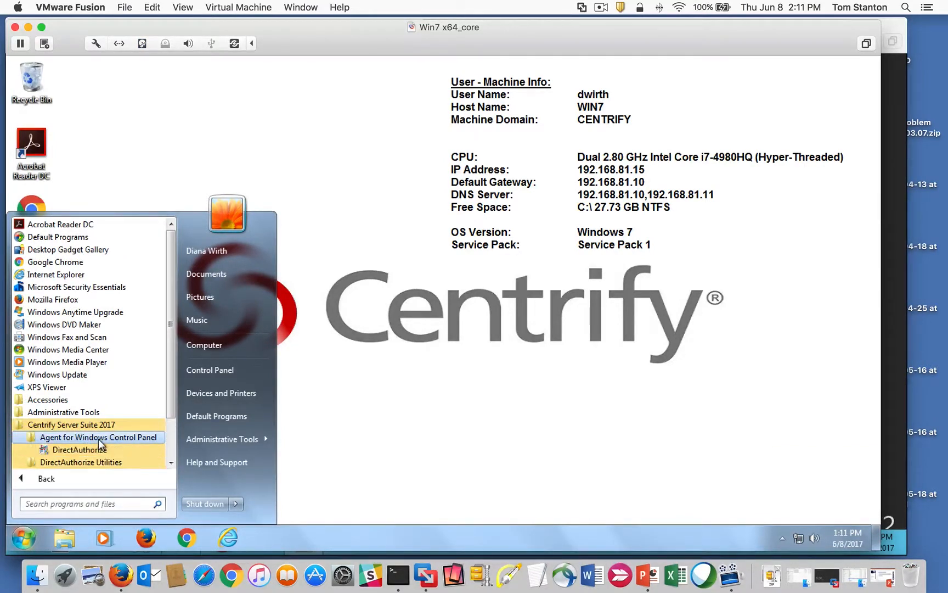
left_click(89, 450)
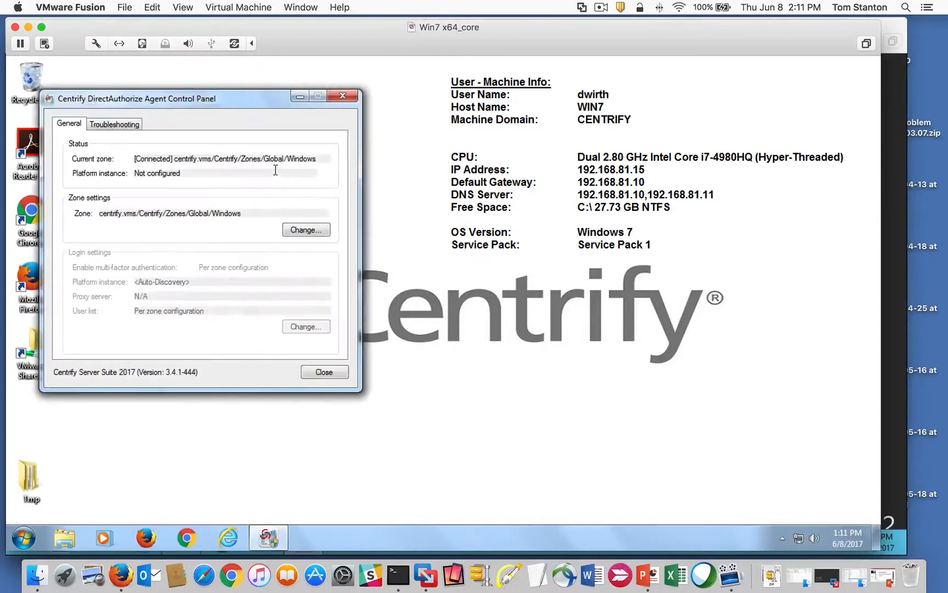
left_click_drag(155, 102, 224, 107)
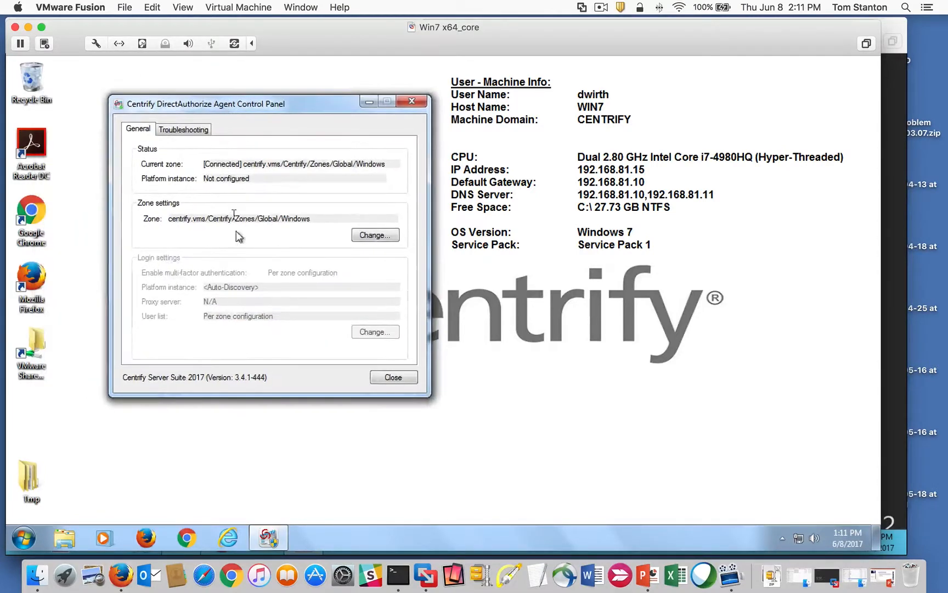
- Refresh the authorization cache on the Troubleshooting tab, acknowledge it, and close the control panel
left_click(184, 131)
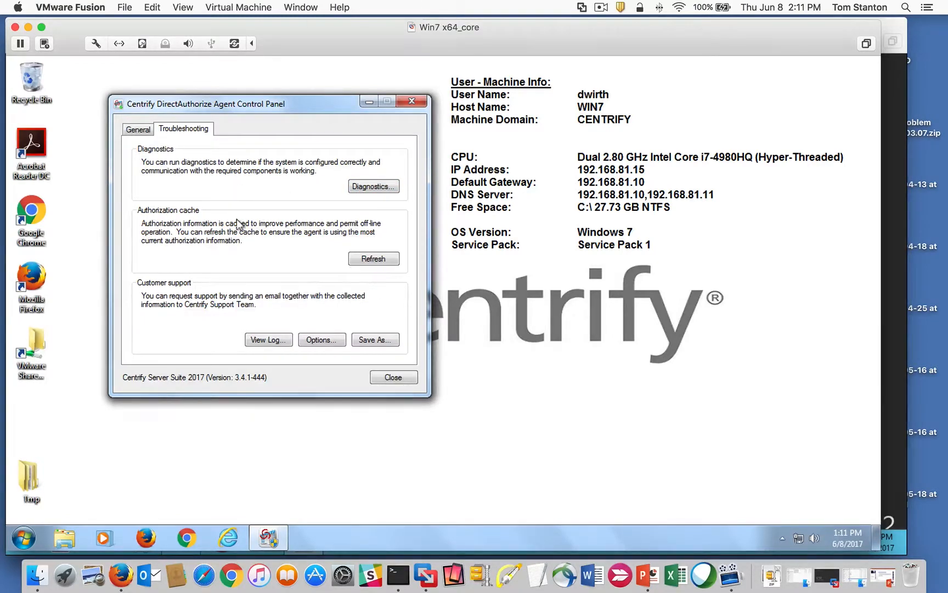
left_click(367, 258)
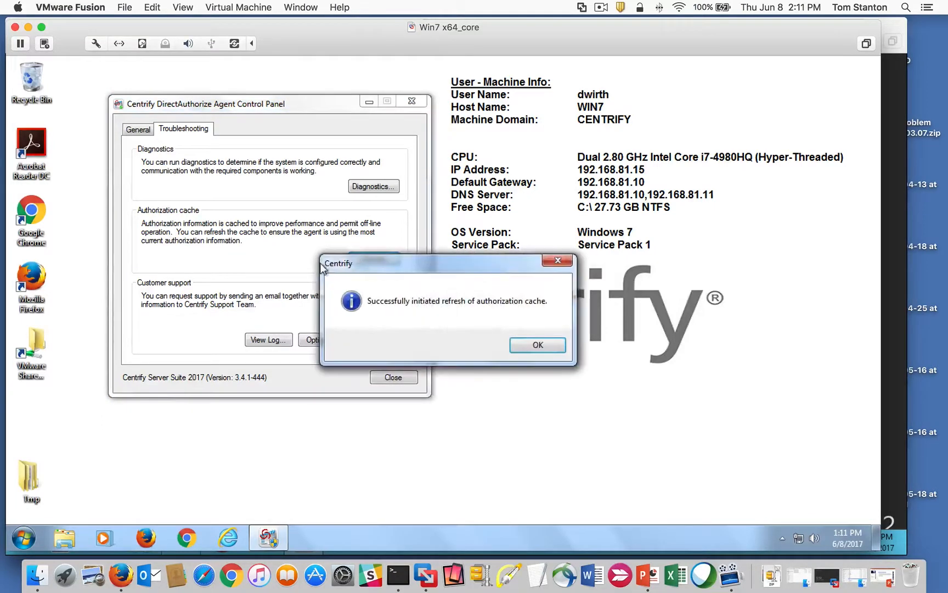
left_click(536, 346)
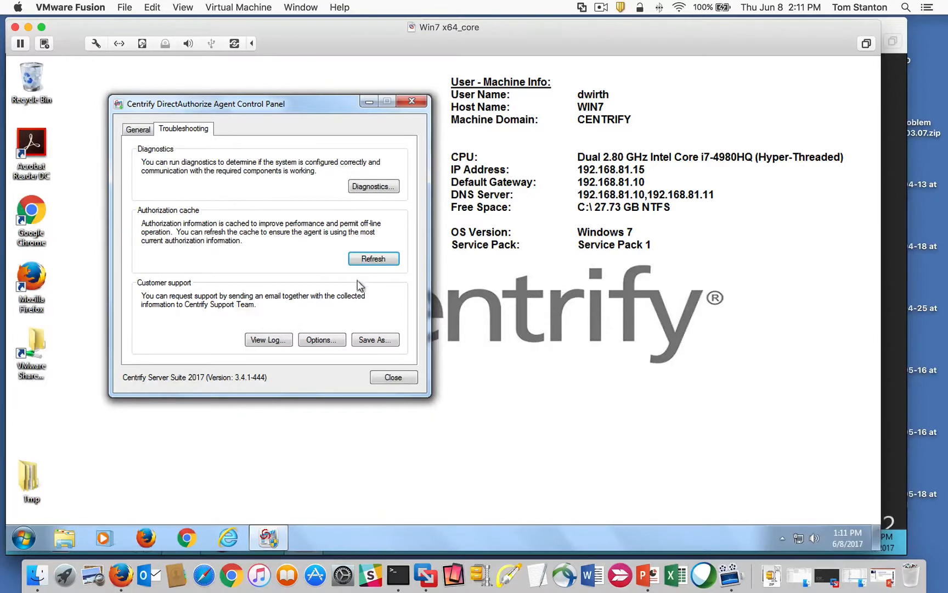
left_click(411, 103)
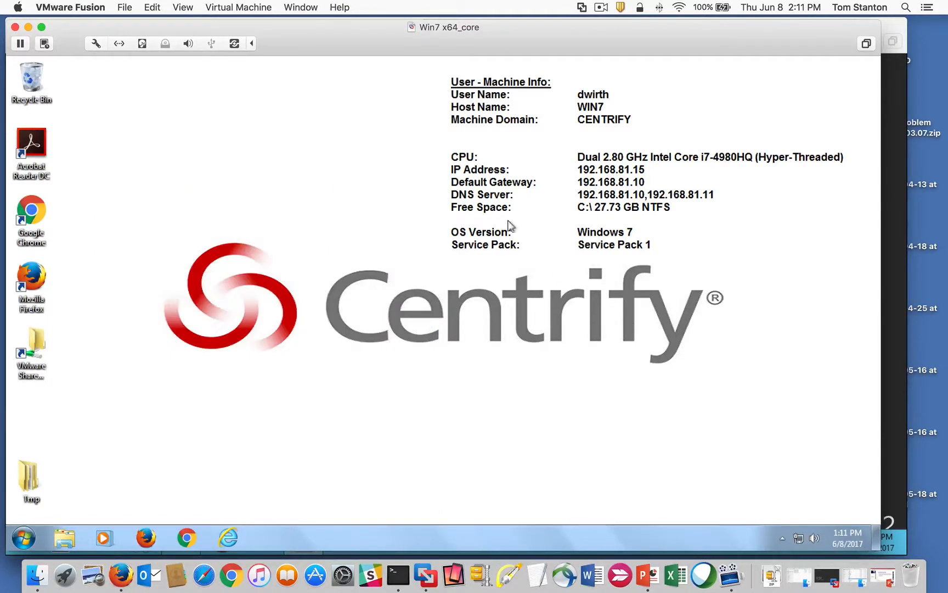
- Log the current domain user off Windows from the Start menu
left_click(30, 539)
left_click(236, 504)
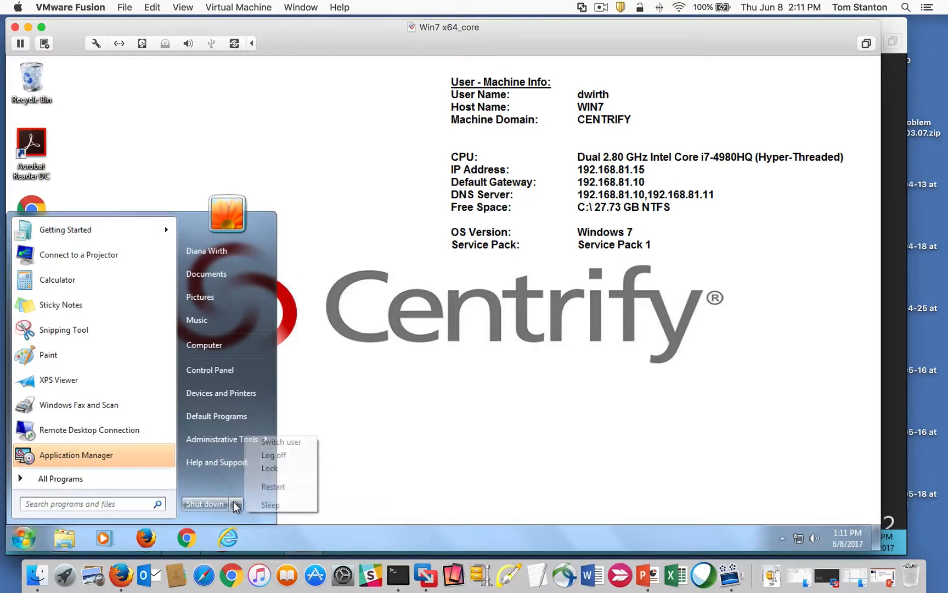
left_click(298, 455)
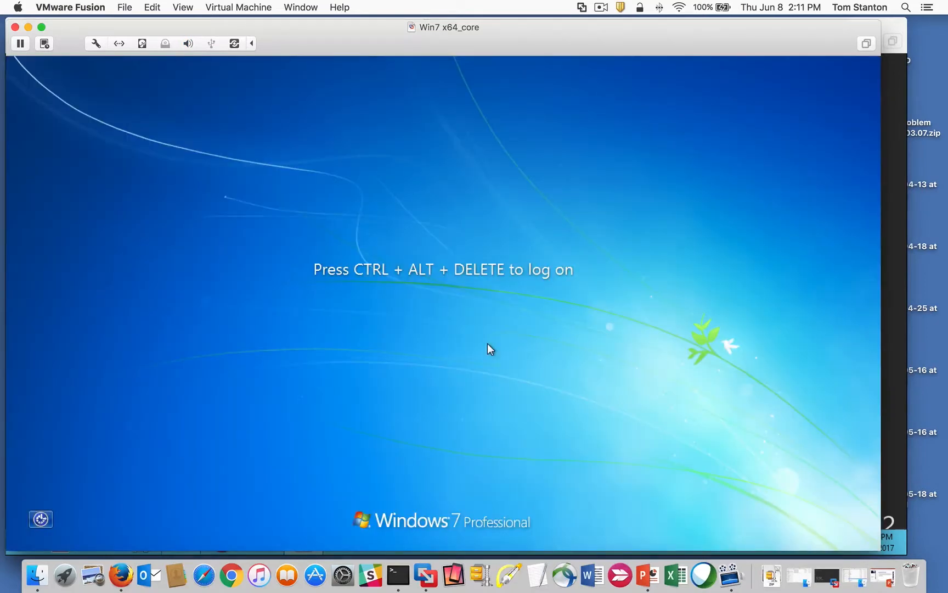
- Send Ctrl-Alt-Del and enter the web user's name and password under Other user
left_click(249, 7)
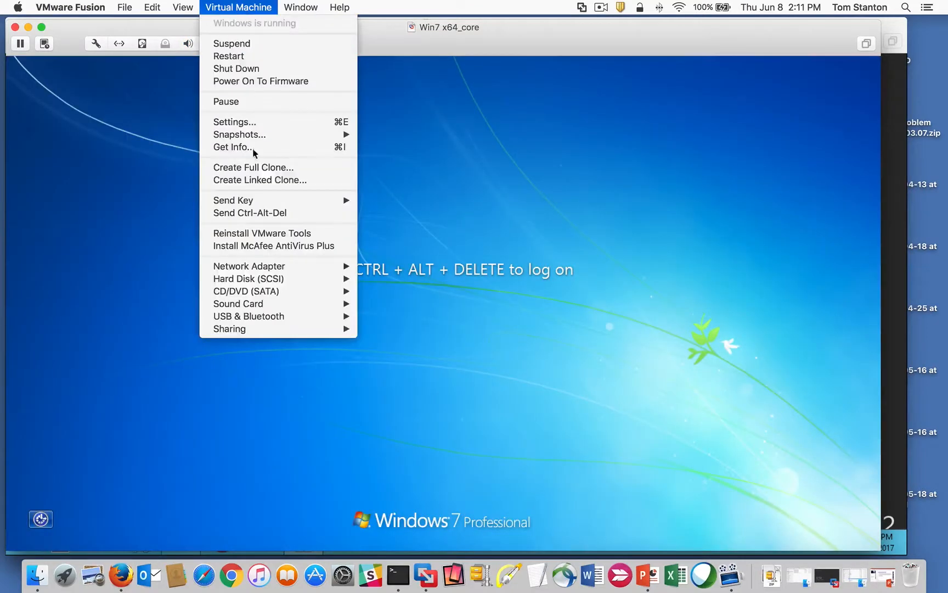
left_click(247, 215)
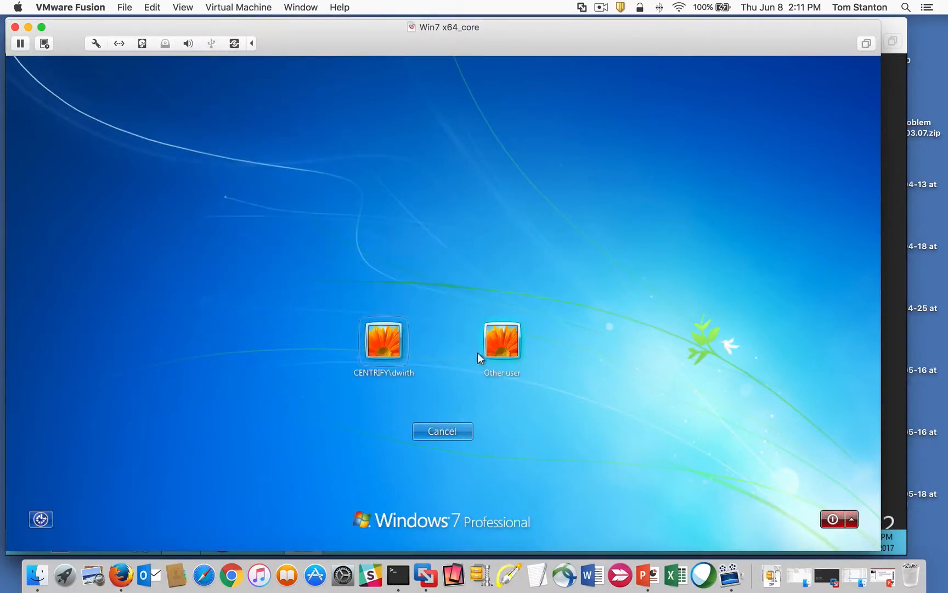
left_click(509, 350)
type("cweb")
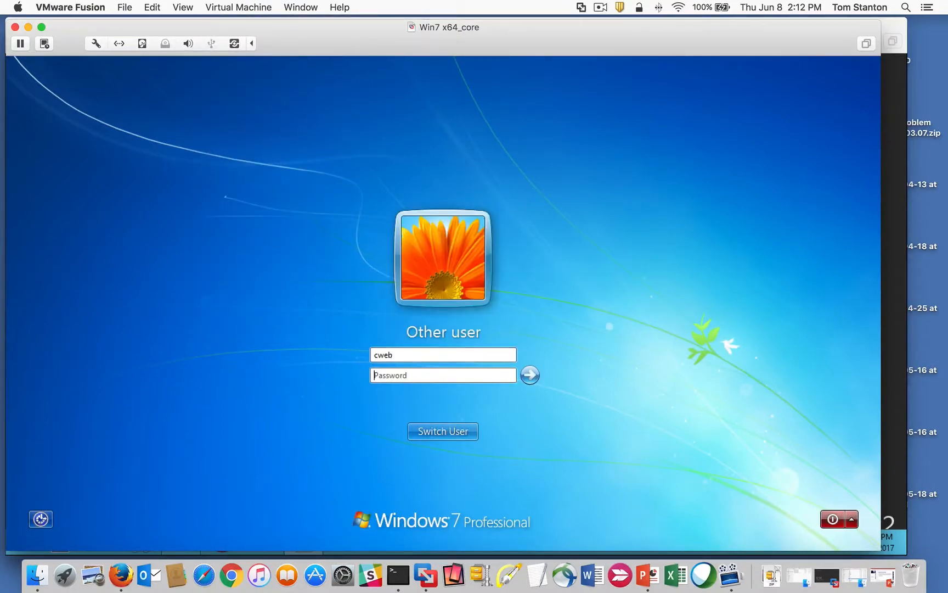
key("Tab")
type("••••••••")
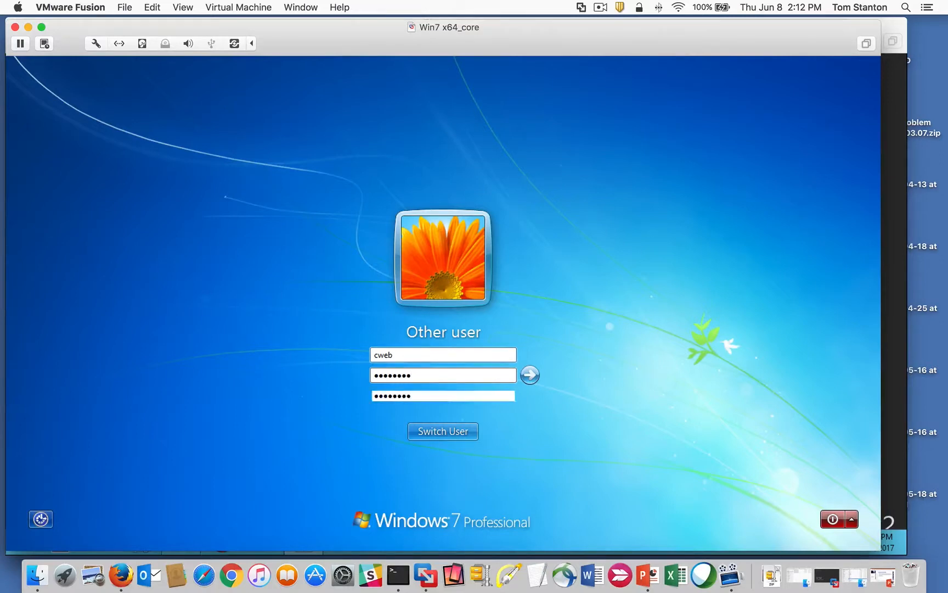
key("Return")
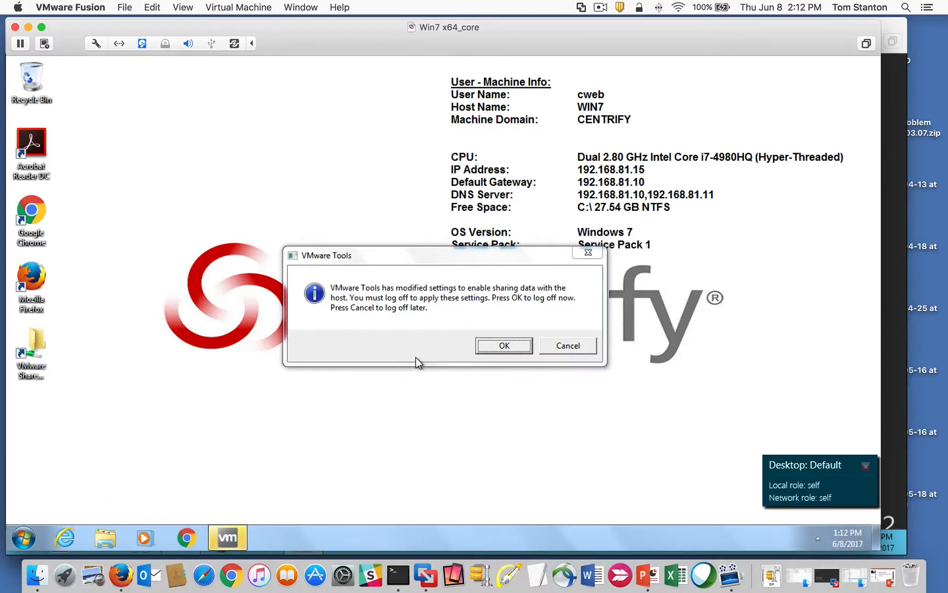
- Cancel the VMware Tools log-off prompt and open the Start menu search
left_click_drag(367, 255, 370, 251)
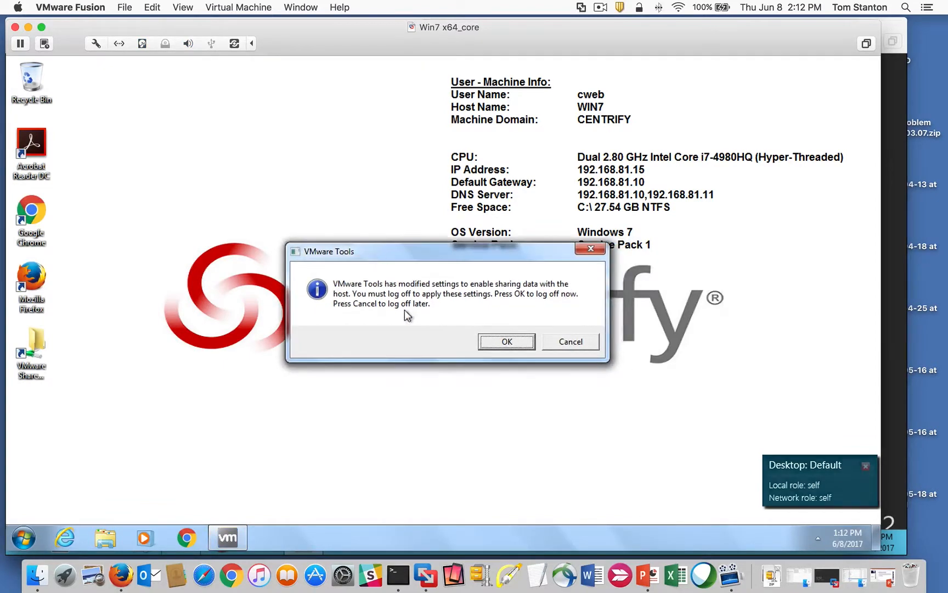
left_click(579, 342)
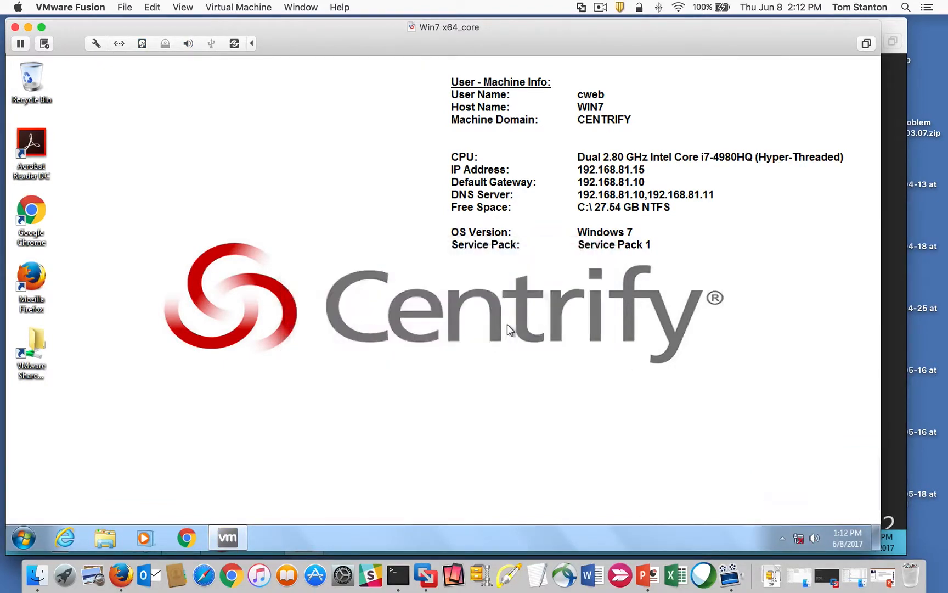
left_click(33, 535)
- Open Disk Defragmenter normally, attempt an analysis, decline the elevation prompt, and close it
type("disk")
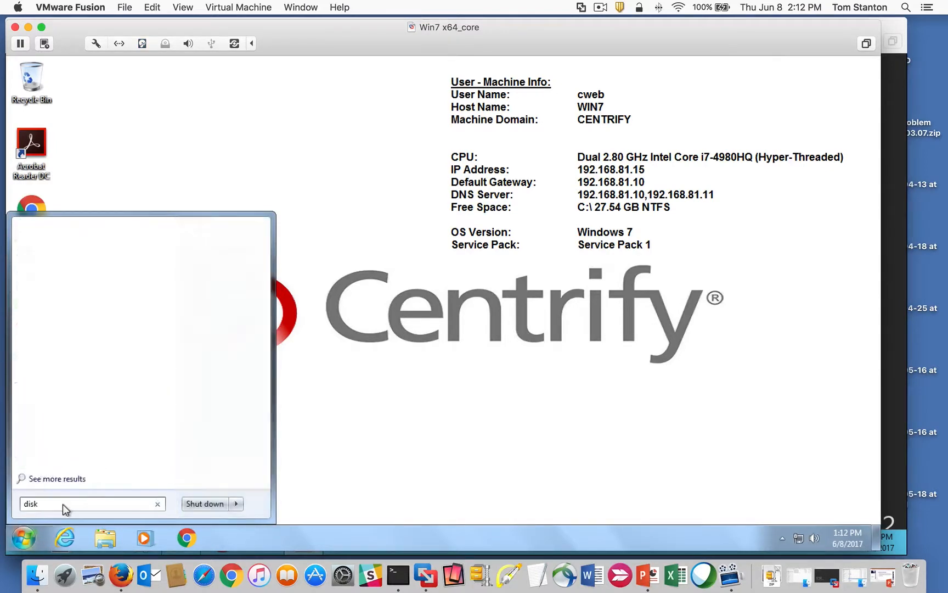
left_click(84, 263)
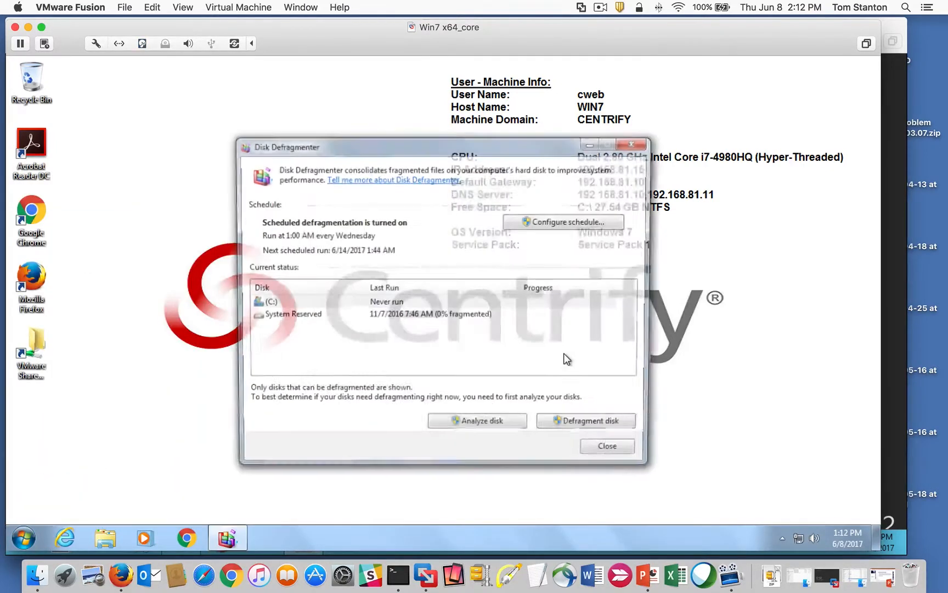
left_click(470, 424)
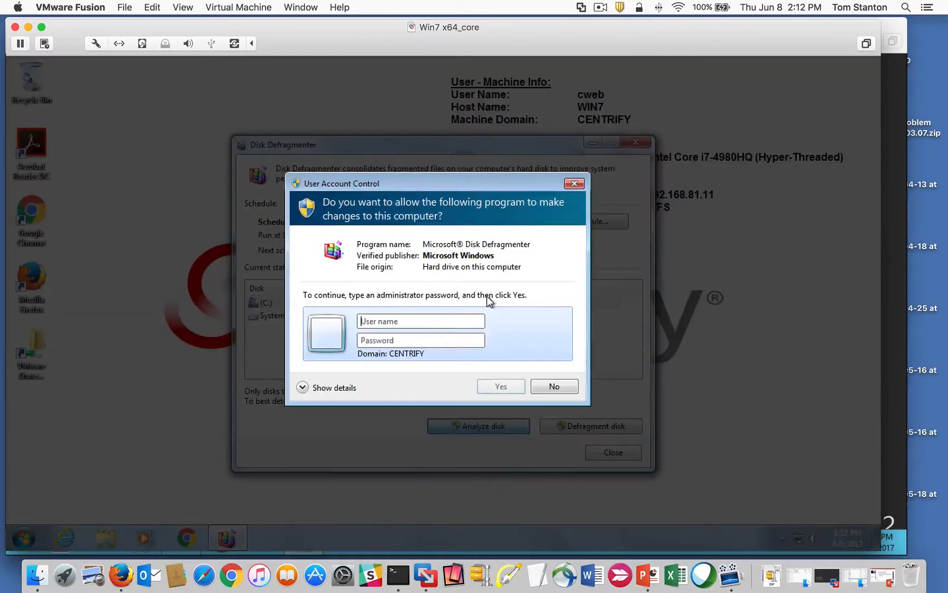
left_click(544, 385)
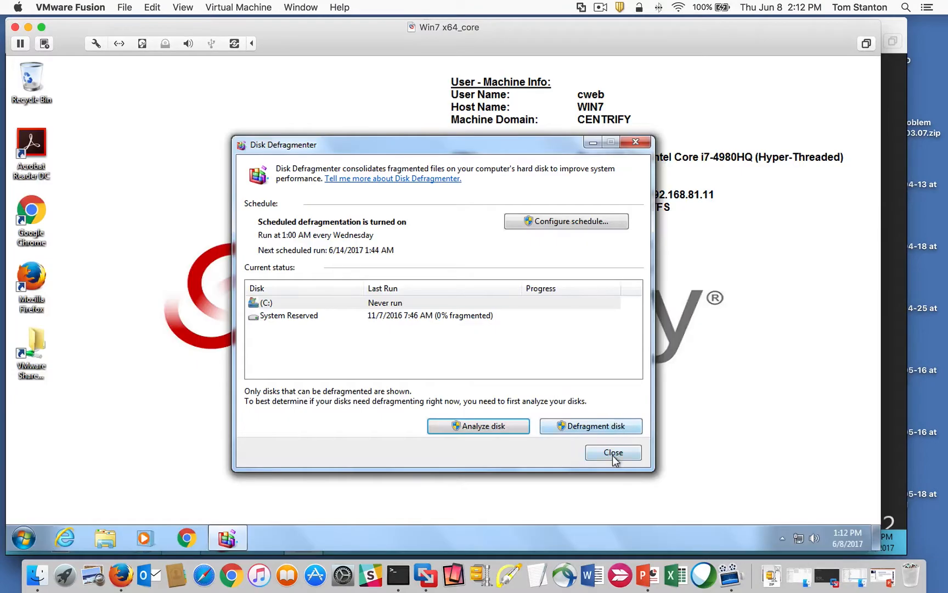
left_click(612, 453)
- Search 'disk' and launch Disk Defragmenter via Run with Privilege using the account password
left_click(31, 534)
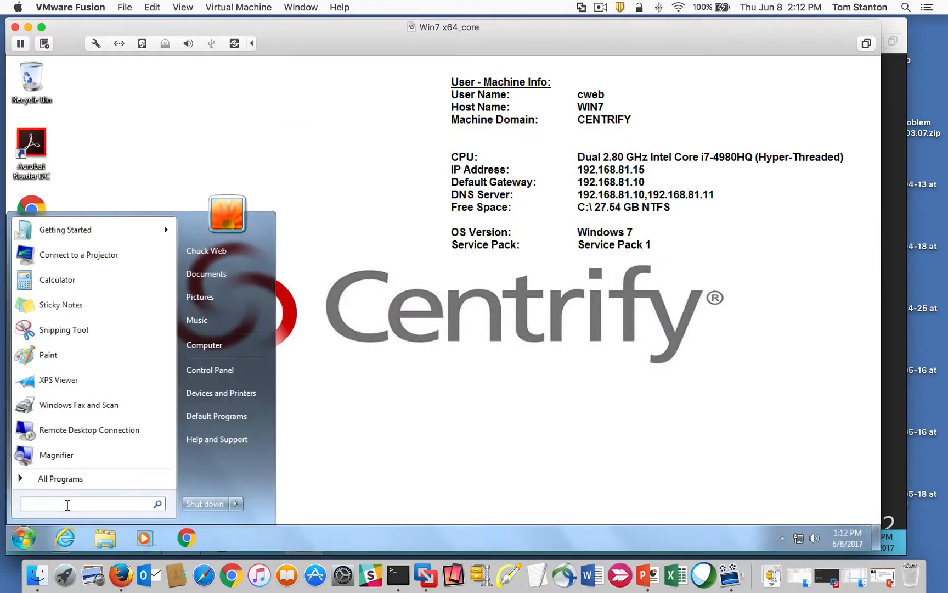
type("disk")
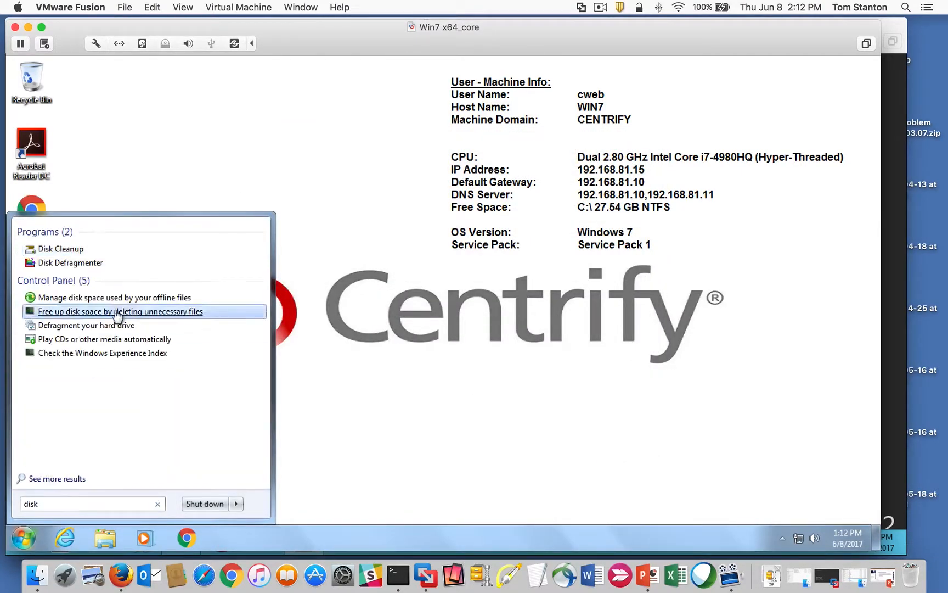
right_click(70, 262)
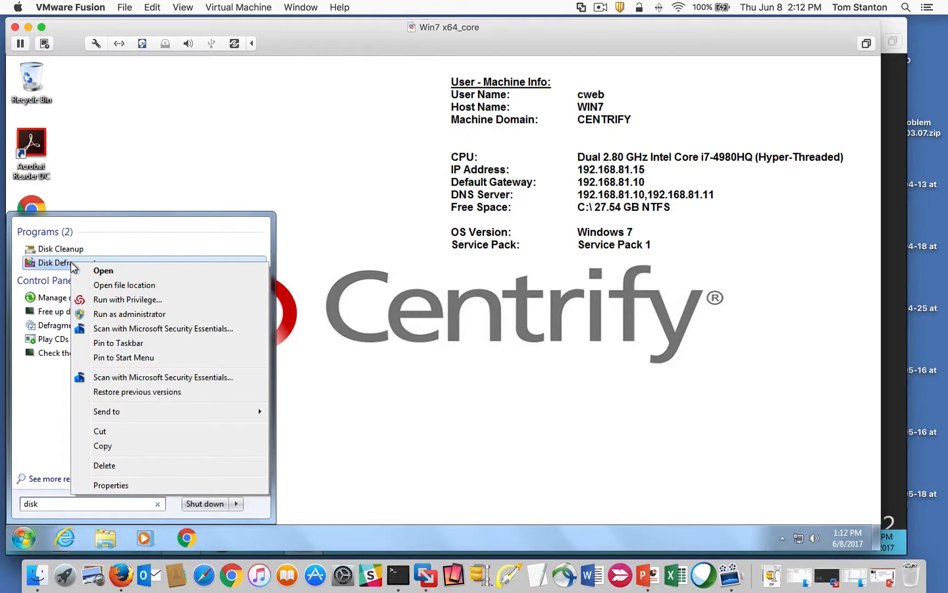
left_click(127, 300)
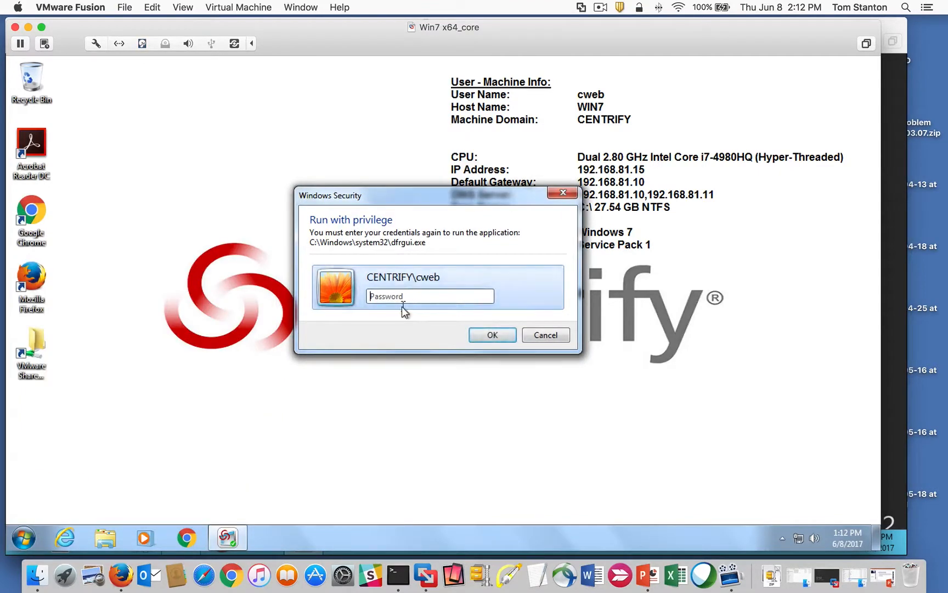
left_click(399, 297)
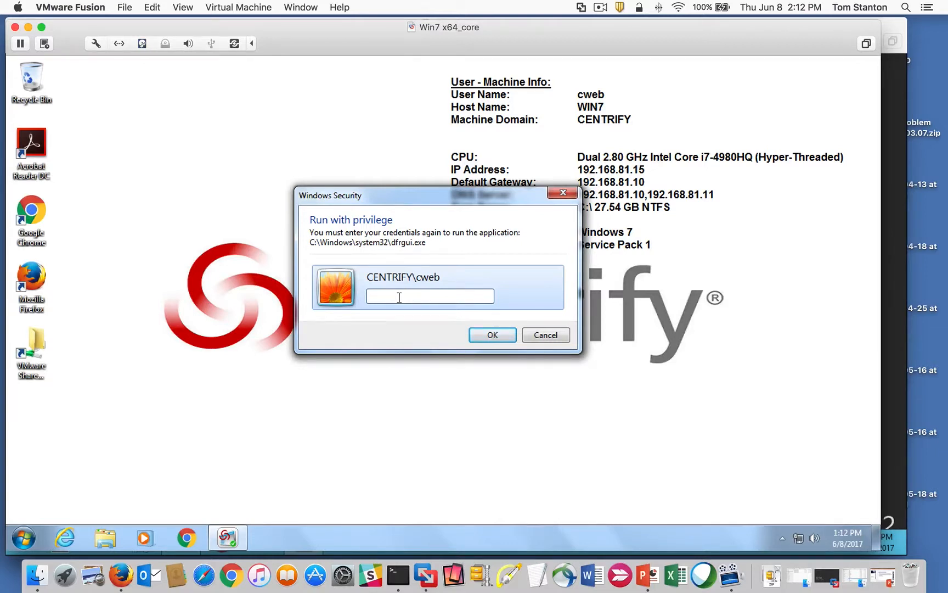
type("••••••••")
key("Return")
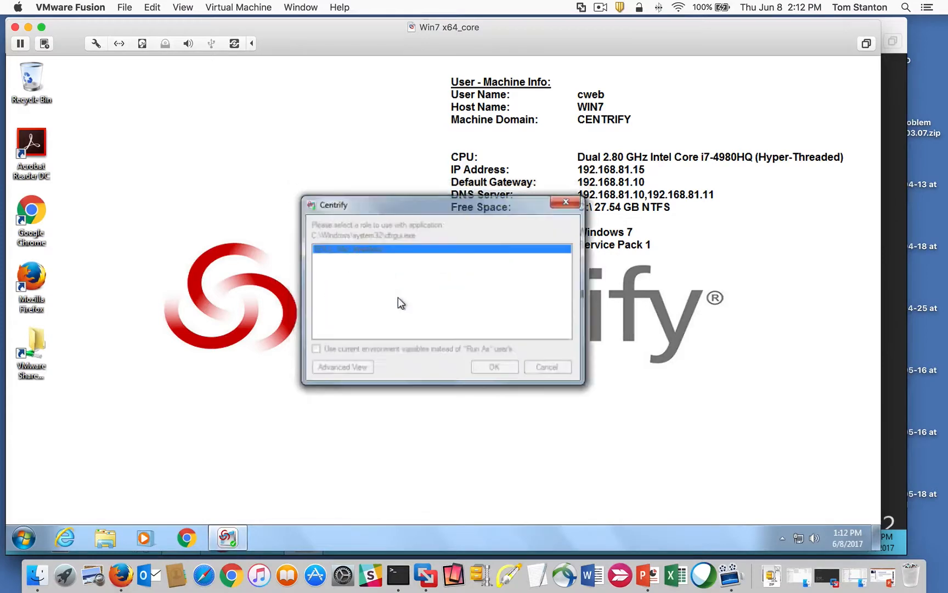
- Start an analysis of drive C:, stop it, and close Disk Defragmenter
left_click(488, 427)
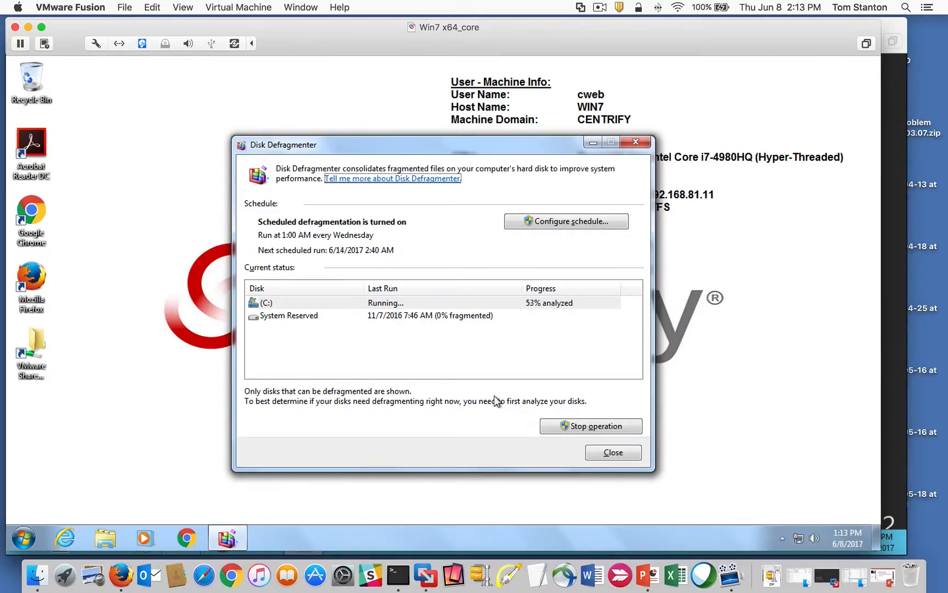
left_click(596, 427)
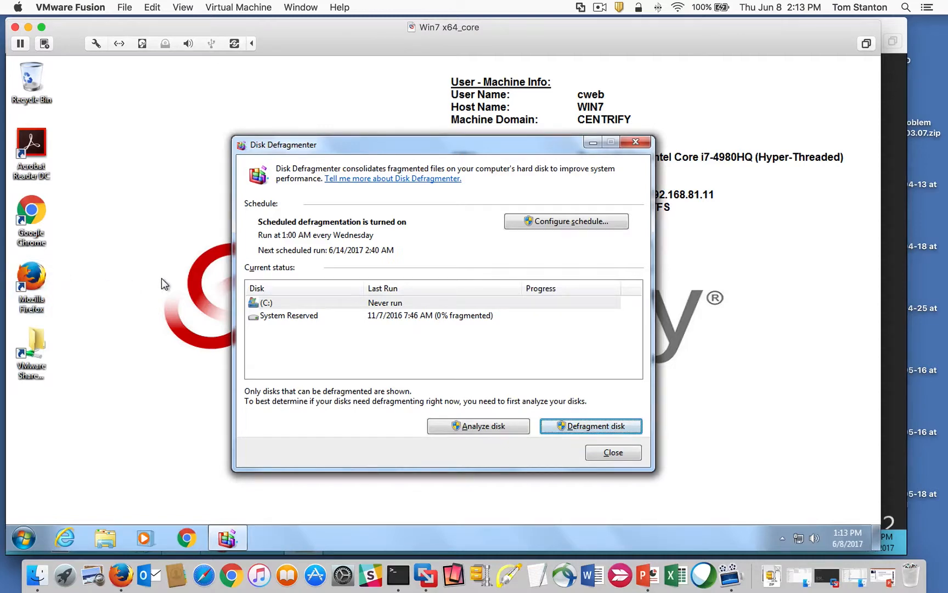
left_click(604, 454)
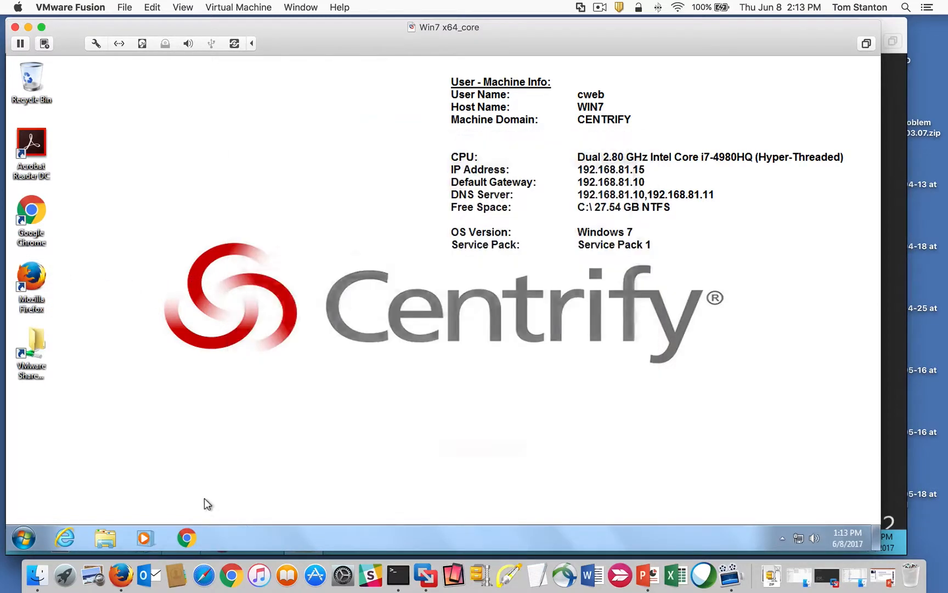
left_click(25, 535)
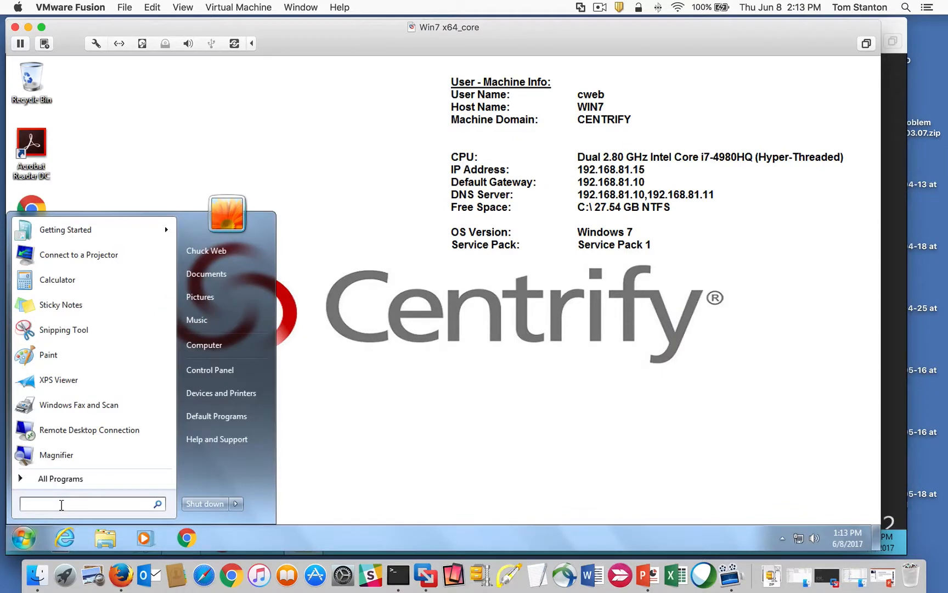
type("fire")
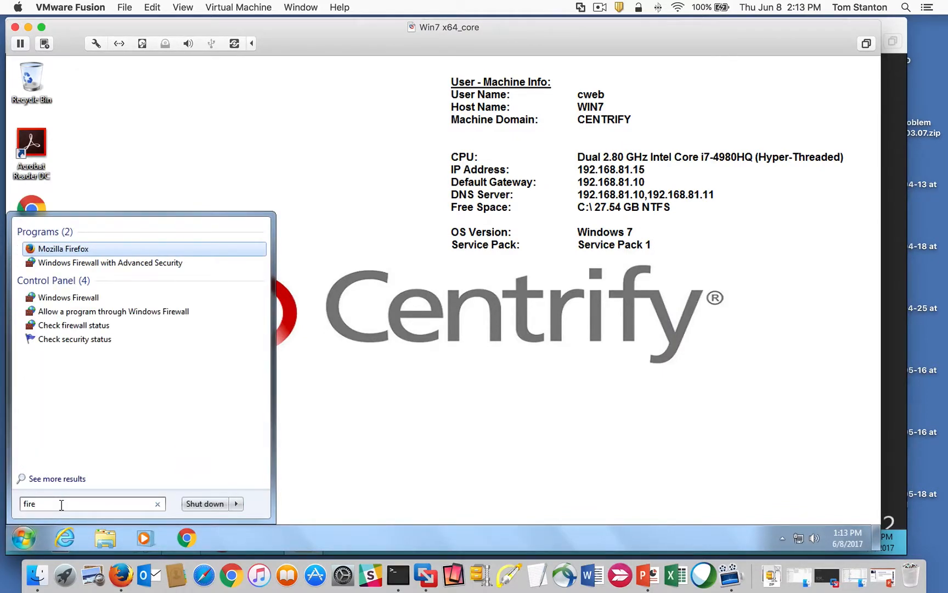
left_click(123, 263)
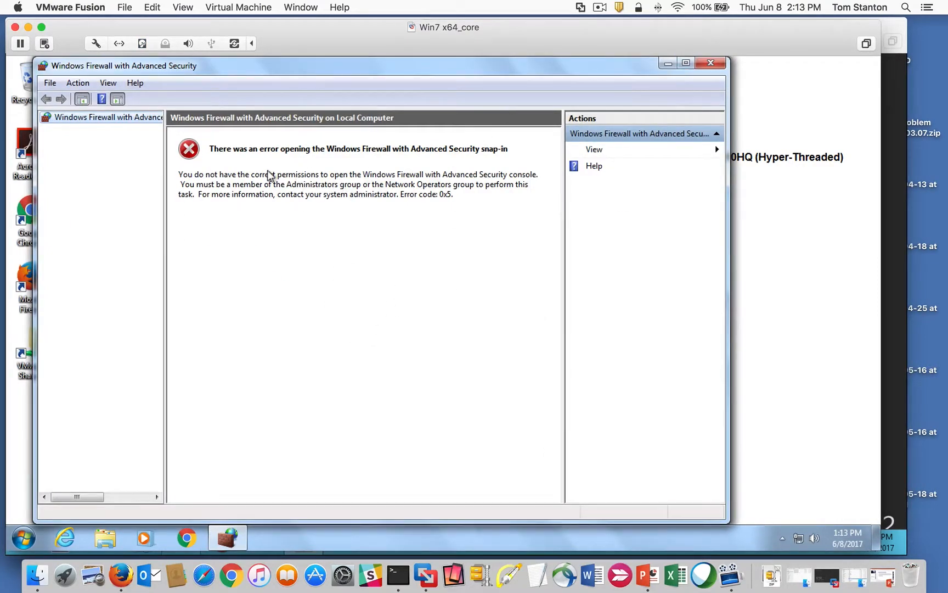
left_click(717, 65)
left_click(33, 537)
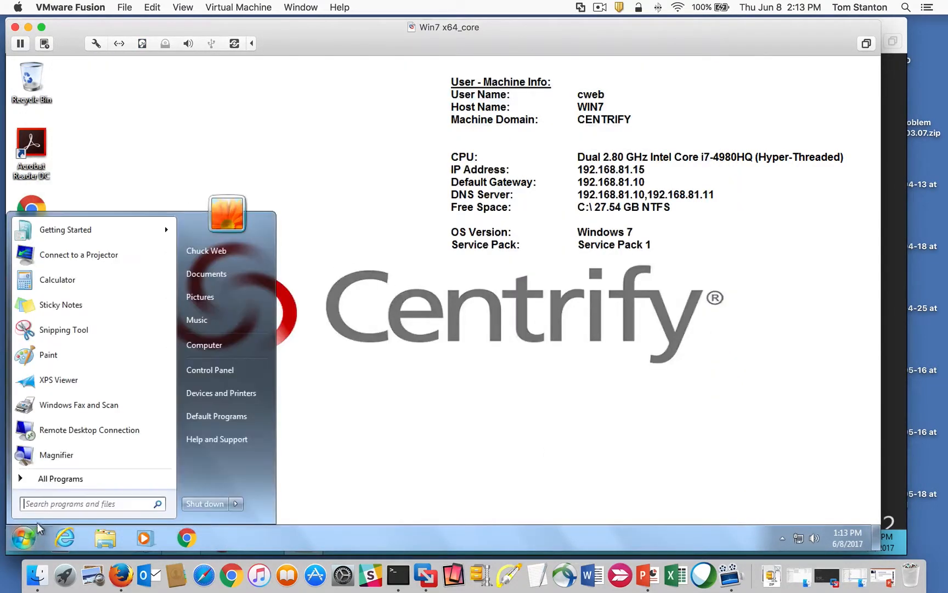
type("fire")
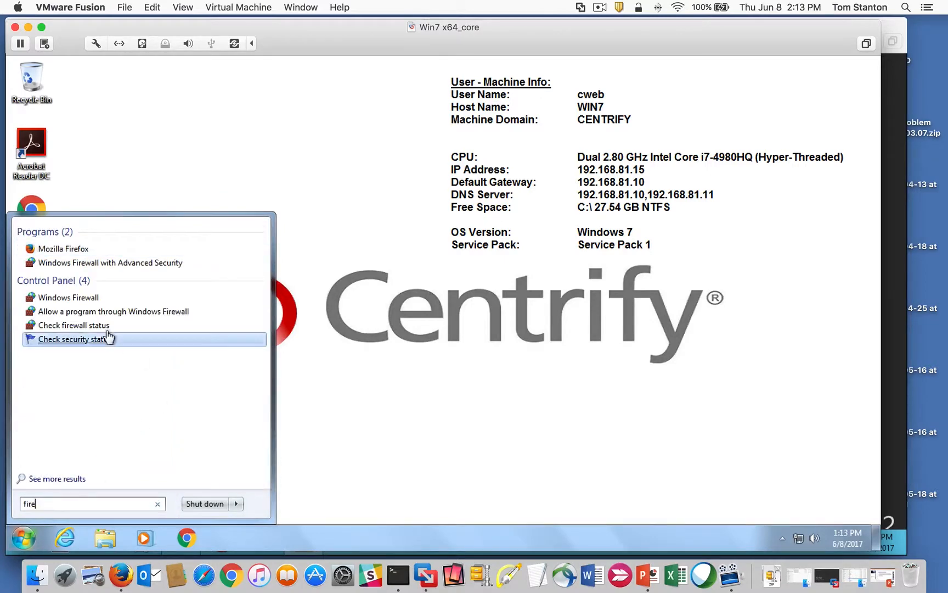
right_click(65, 263)
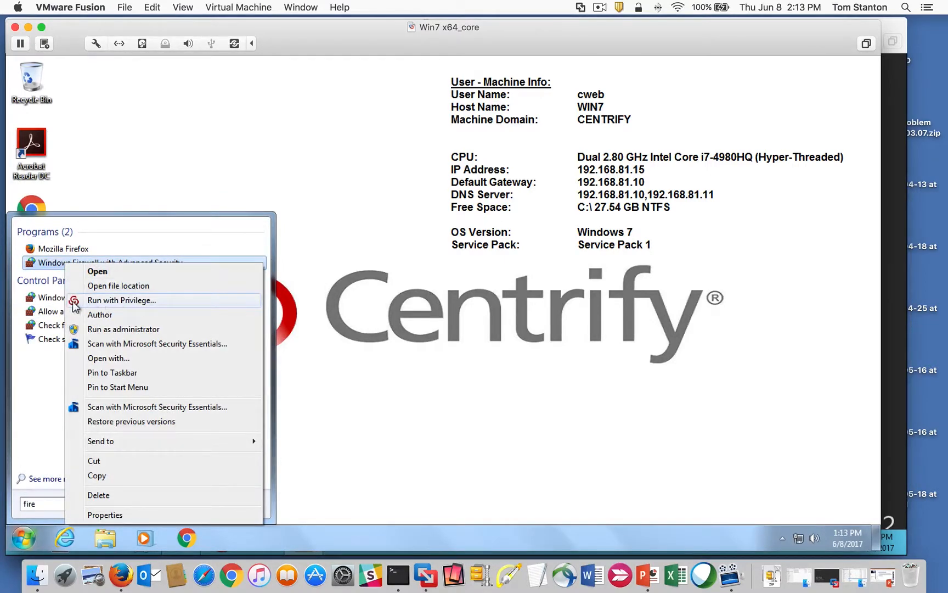
left_click(118, 304)
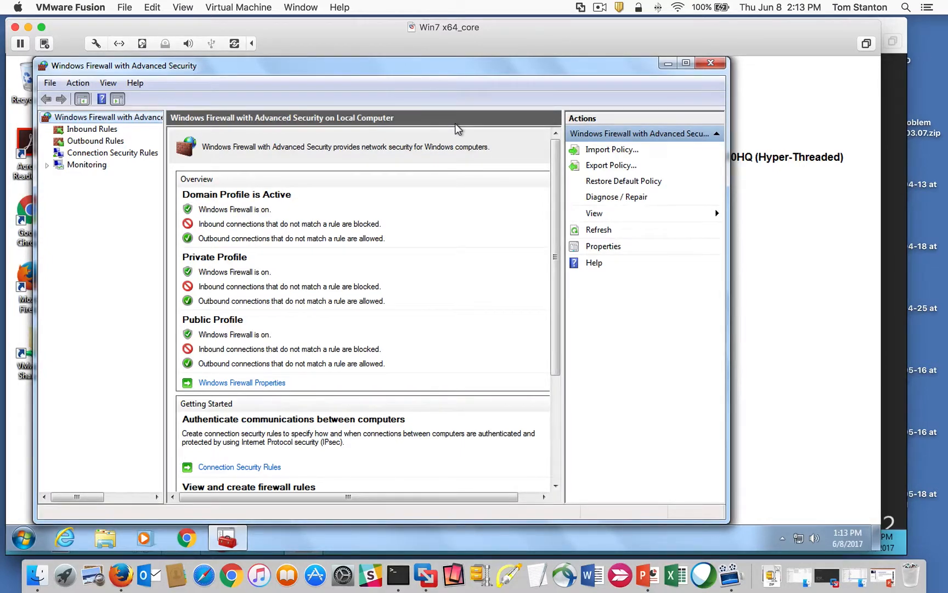
left_click(710, 63)
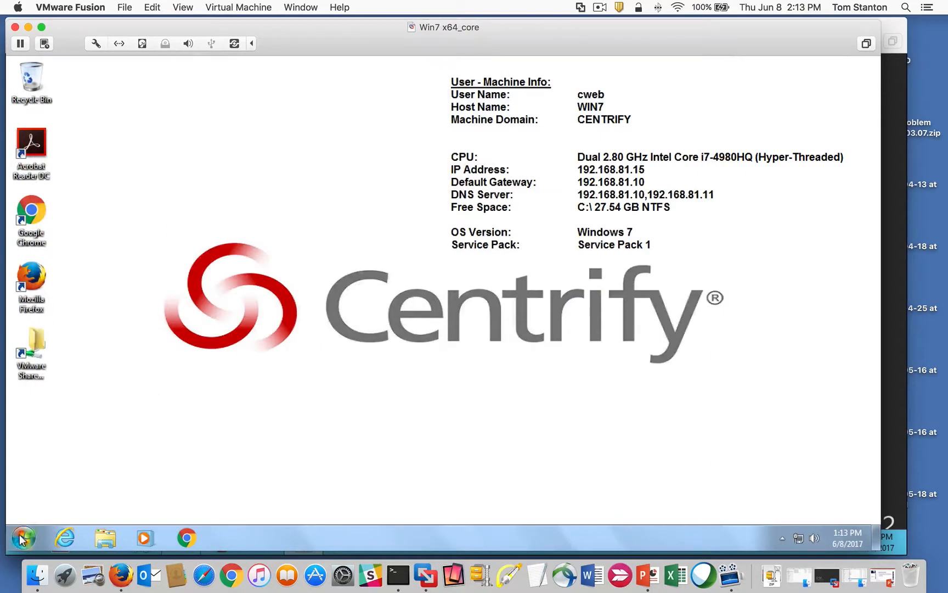
- Search the Start menu for 'event' and launch Event Viewer with Run with Privilege
left_click(24, 538)
left_click(97, 500)
type("event")
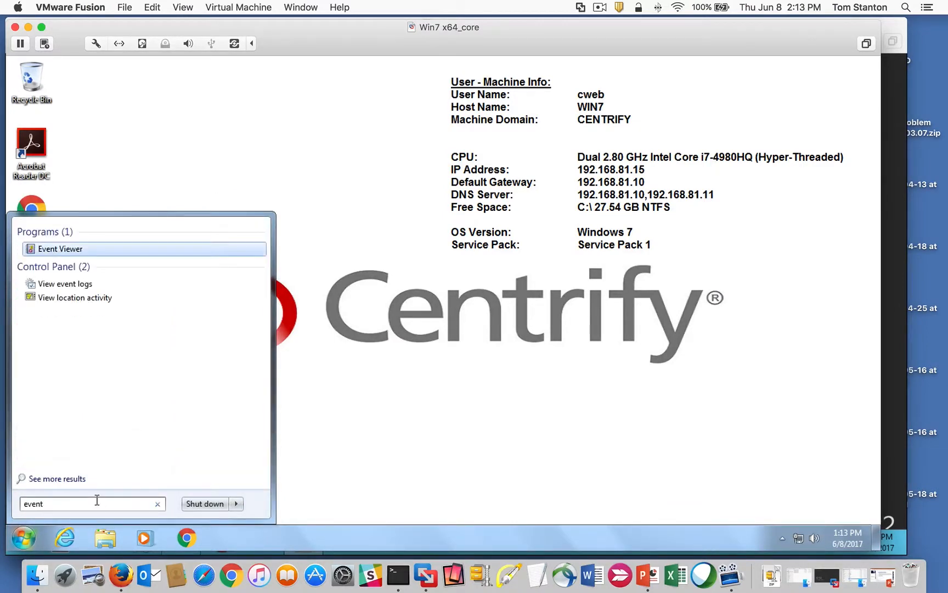
right_click(60, 253)
left_click(123, 293)
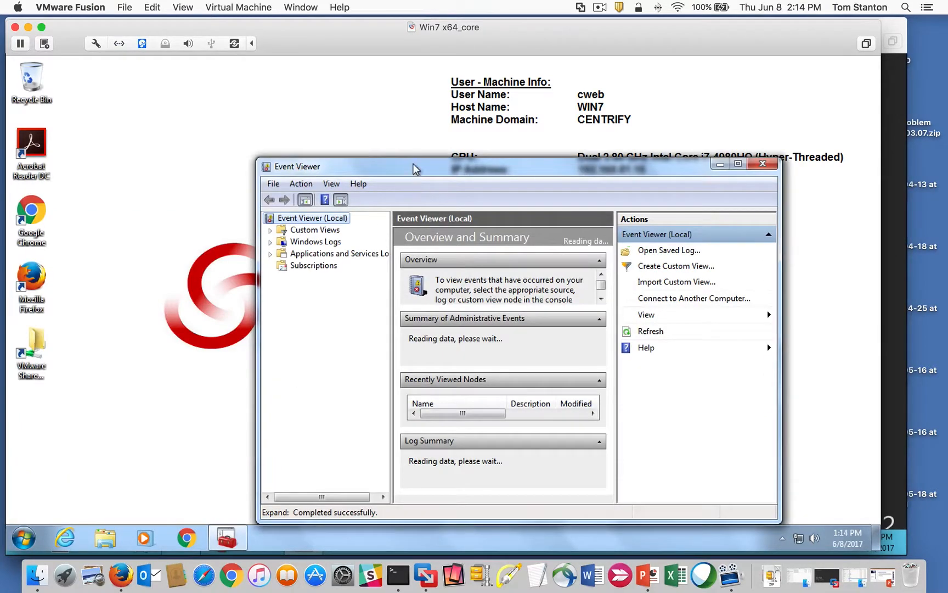
- Move and enlarge the Event Viewer window and widen its console tree pane
left_click_drag(417, 170, 241, 75)
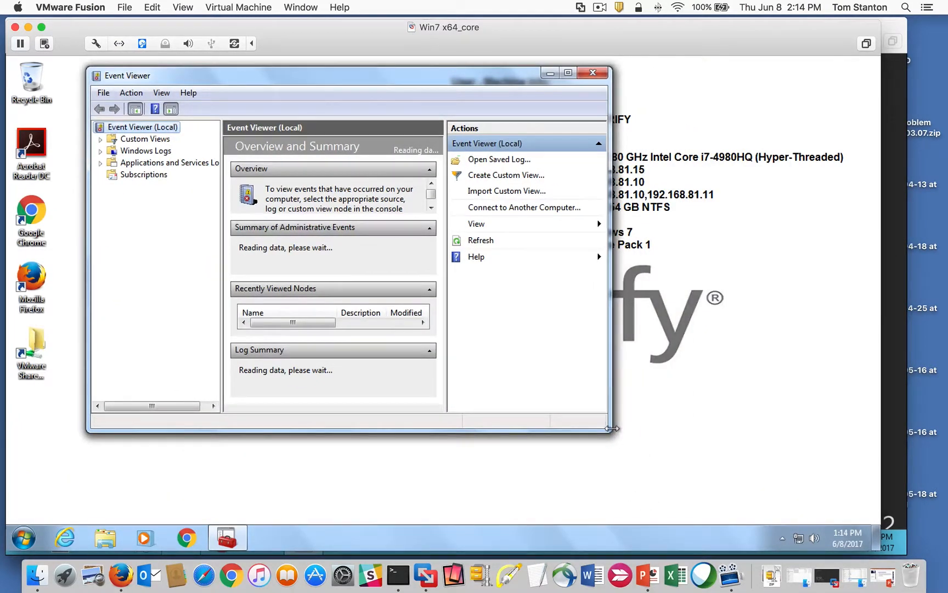
left_click_drag(611, 431, 864, 509)
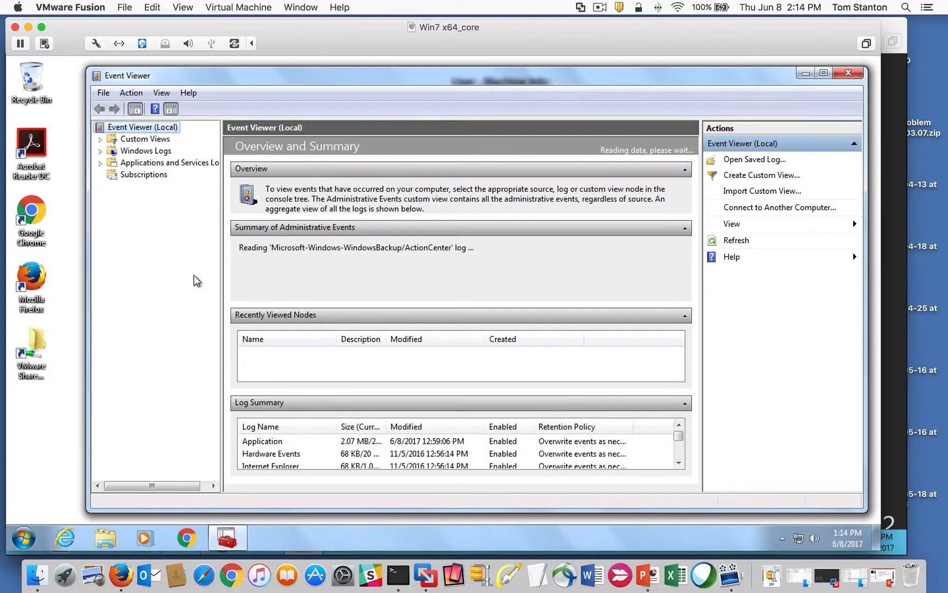
left_click_drag(221, 269, 273, 254)
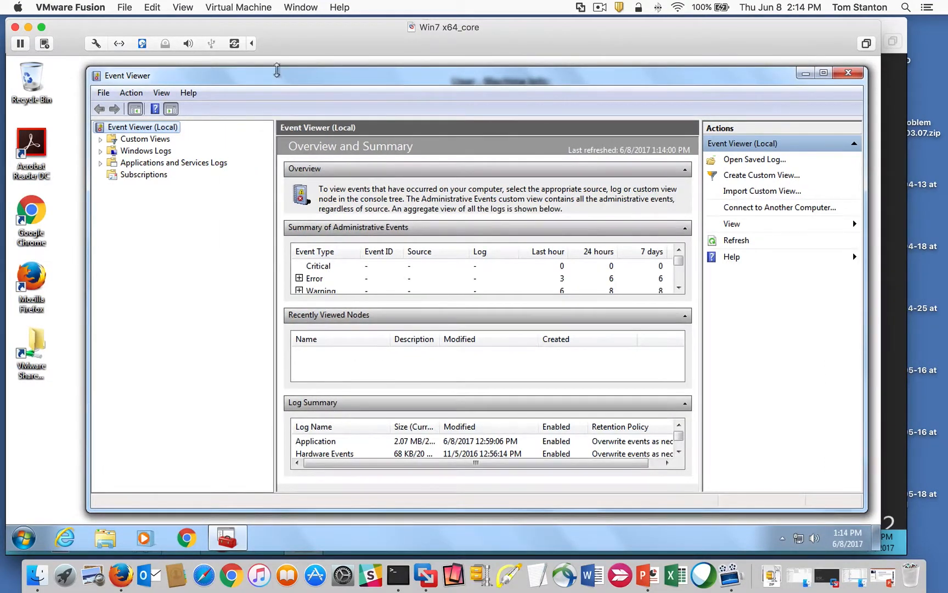
left_click_drag(273, 79, 237, 81)
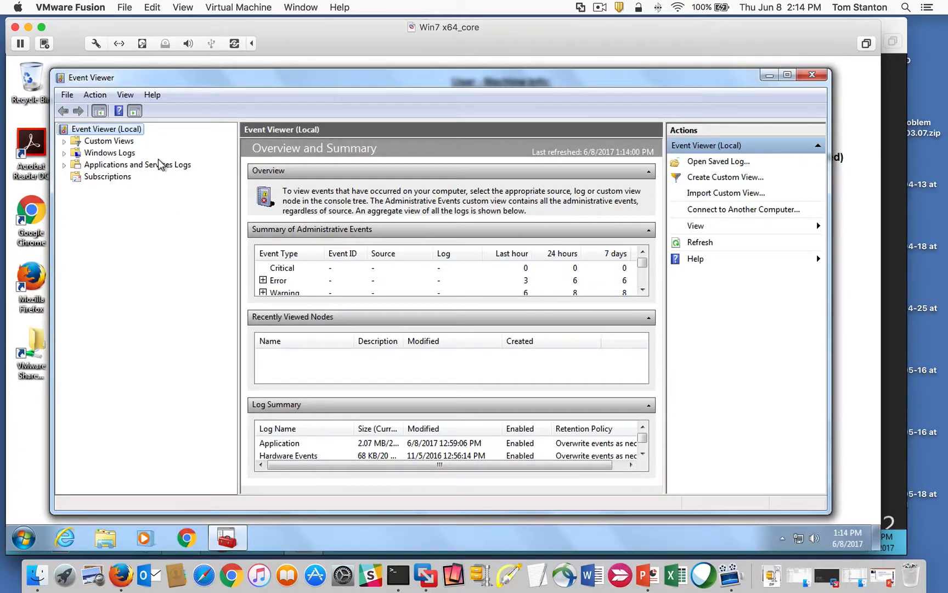
- Show the Windows Logs > Application log and select the 1:12:55 PM Centrify audit event
left_click(64, 153)
left_click(115, 165)
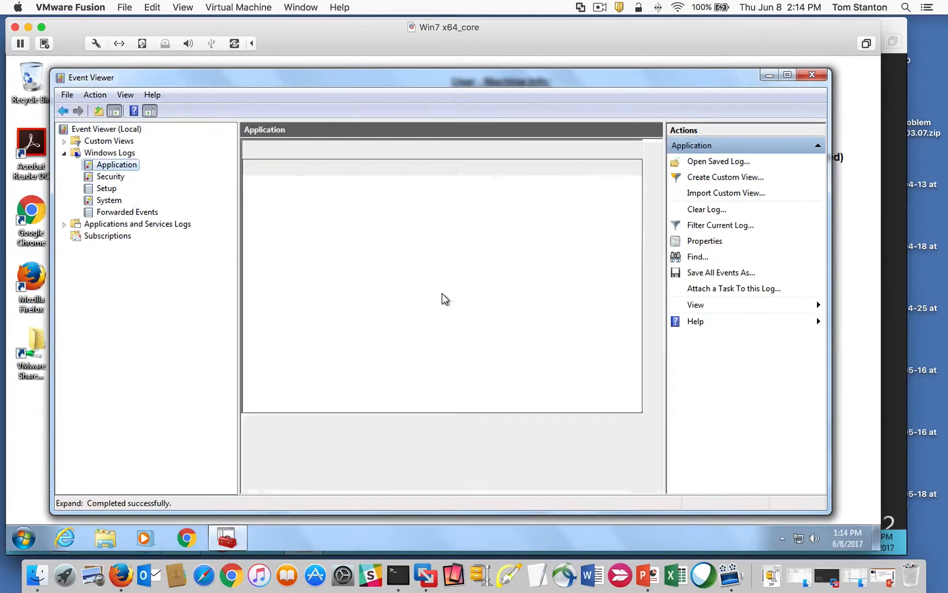
left_click_drag(516, 152, 557, 152)
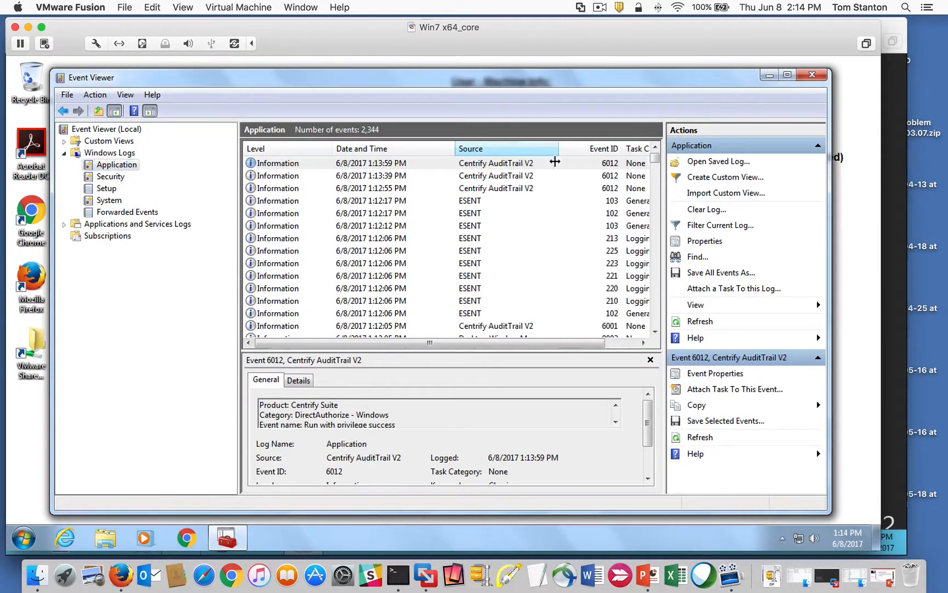
left_click(403, 189)
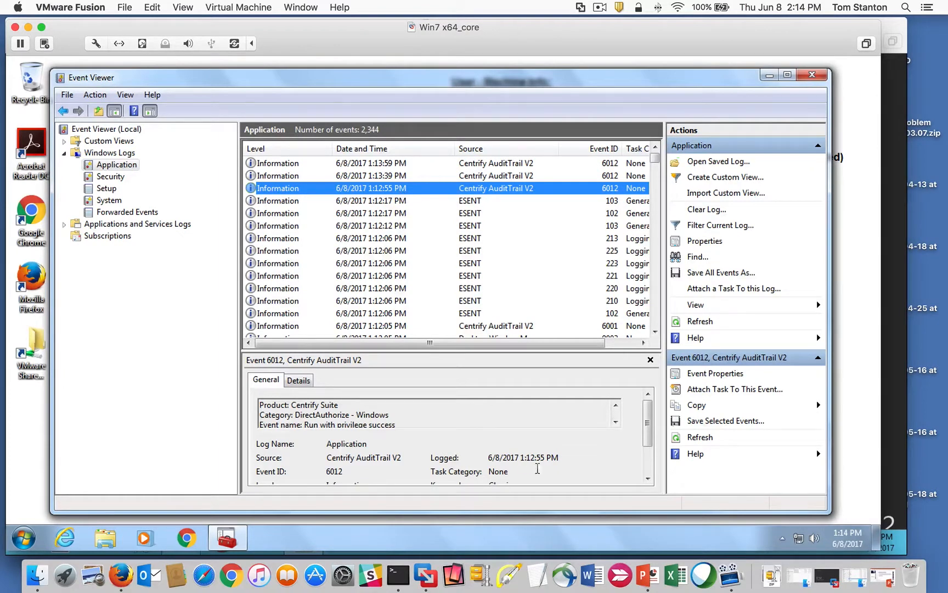
left_click_drag(651, 430, 650, 446)
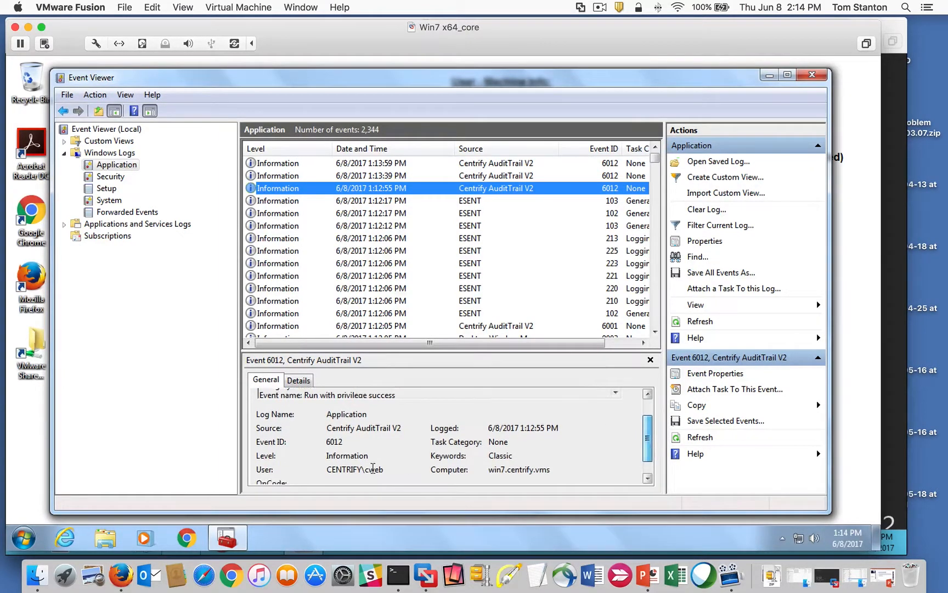
- Review the 1:12:55 PM event's dfrgui.exe details, check the 1:13:39 and 1:13:59 PM events, then close Event Viewer
double_click(402, 189)
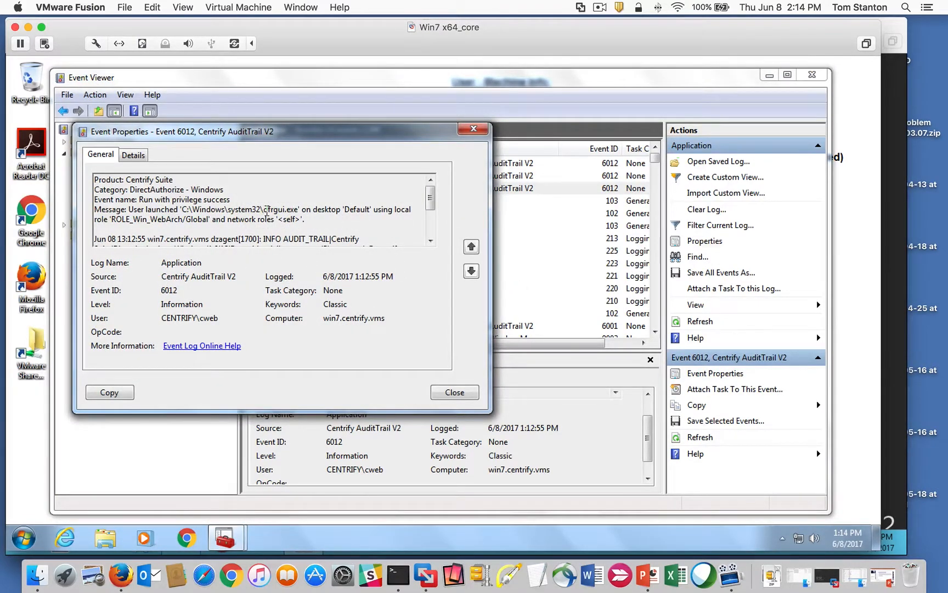
double_click(266, 211)
left_click(480, 133)
left_click(464, 179)
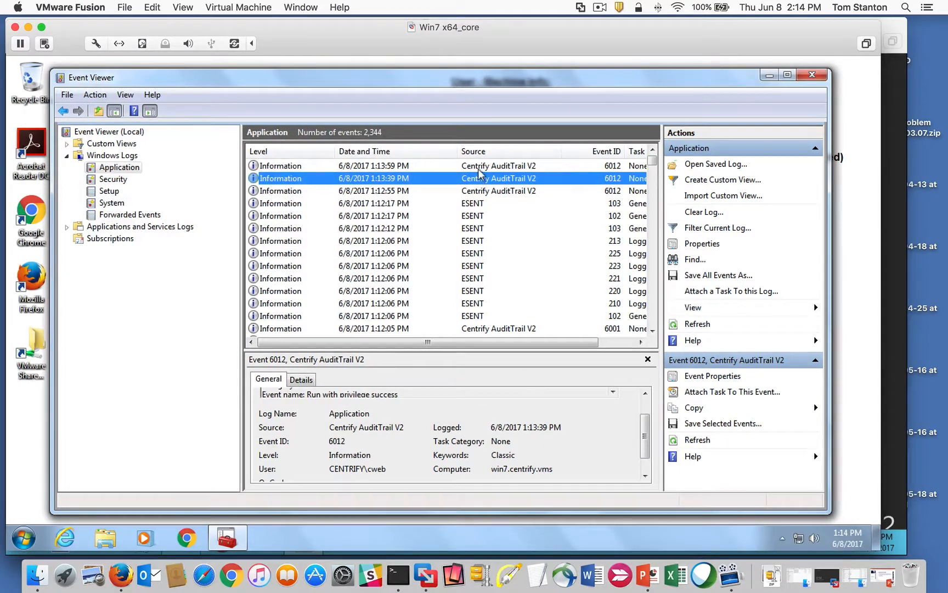
left_click(479, 170)
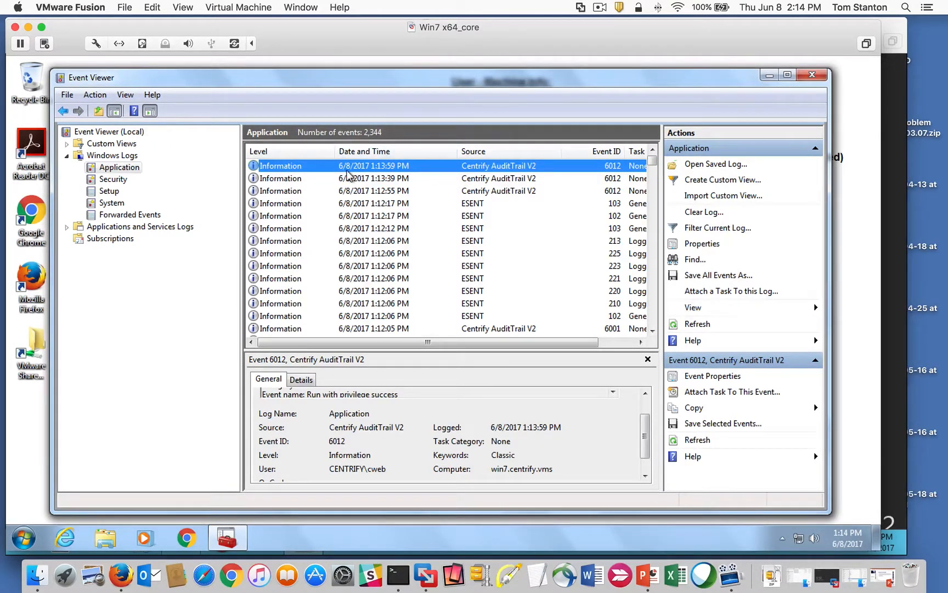
left_click(812, 74)
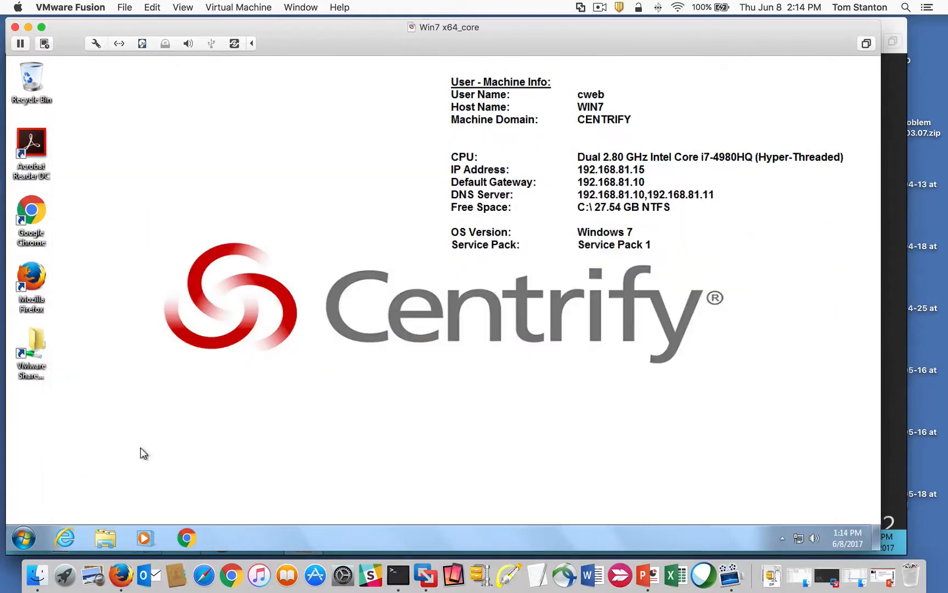
left_click(24, 537)
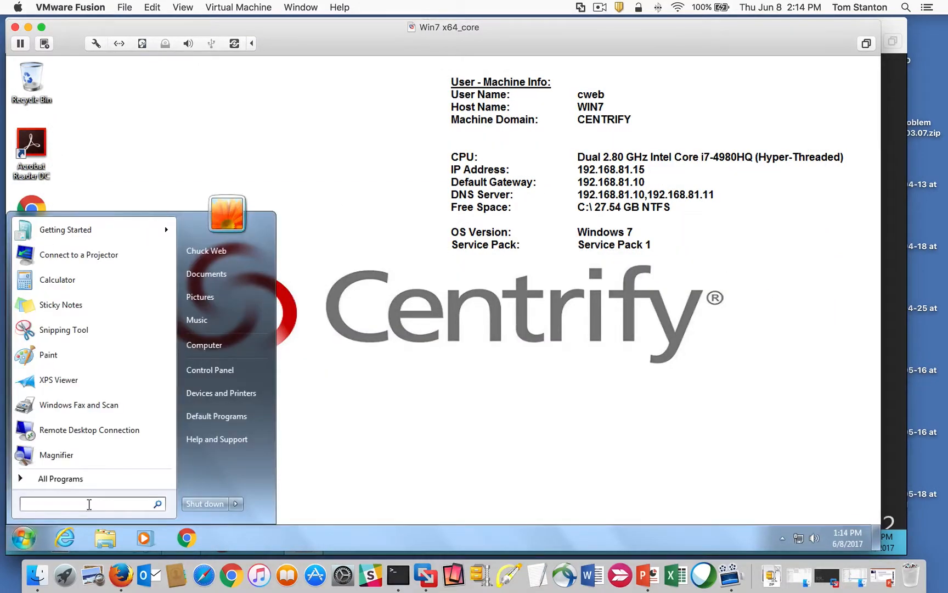
type("disk")
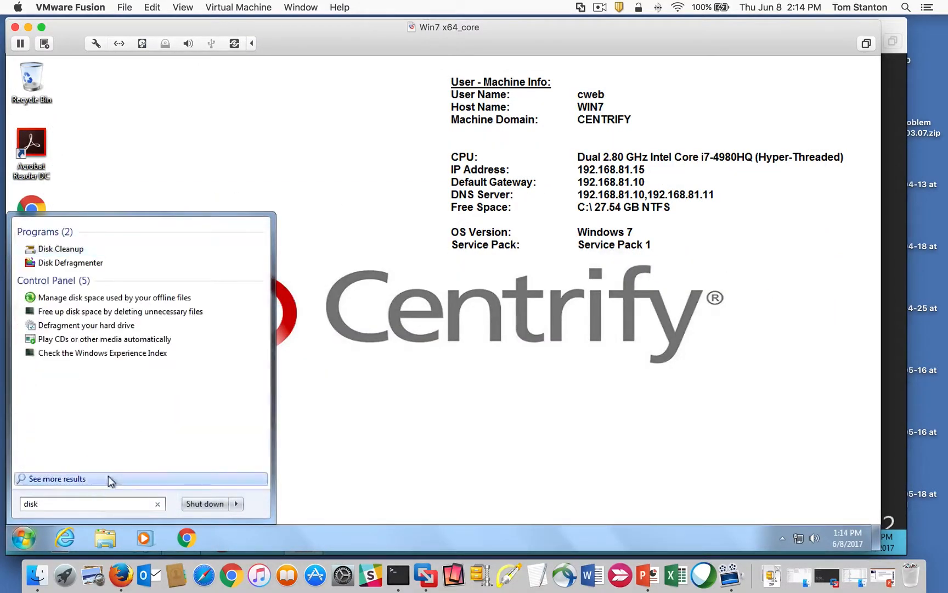
right_click(64, 262)
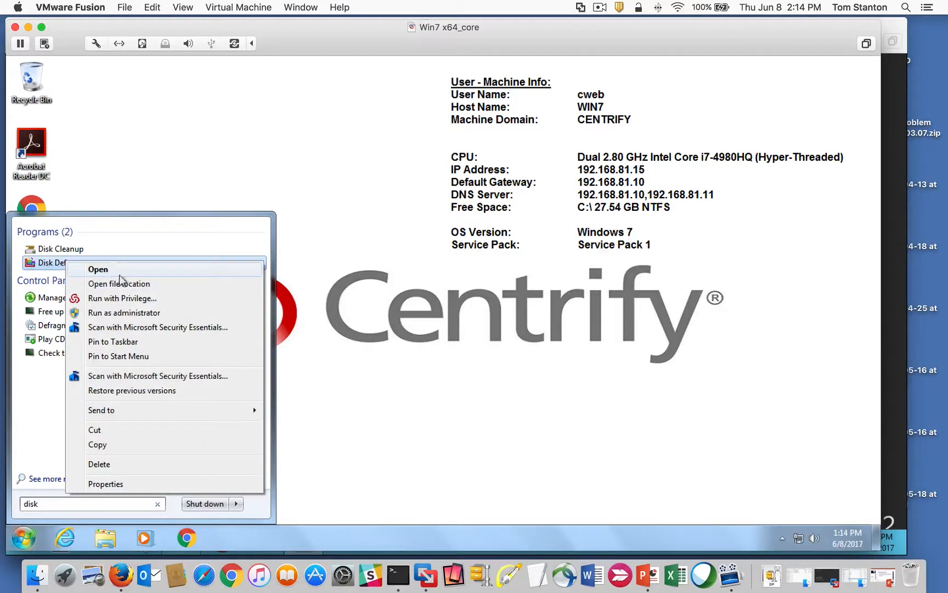
left_click(120, 298)
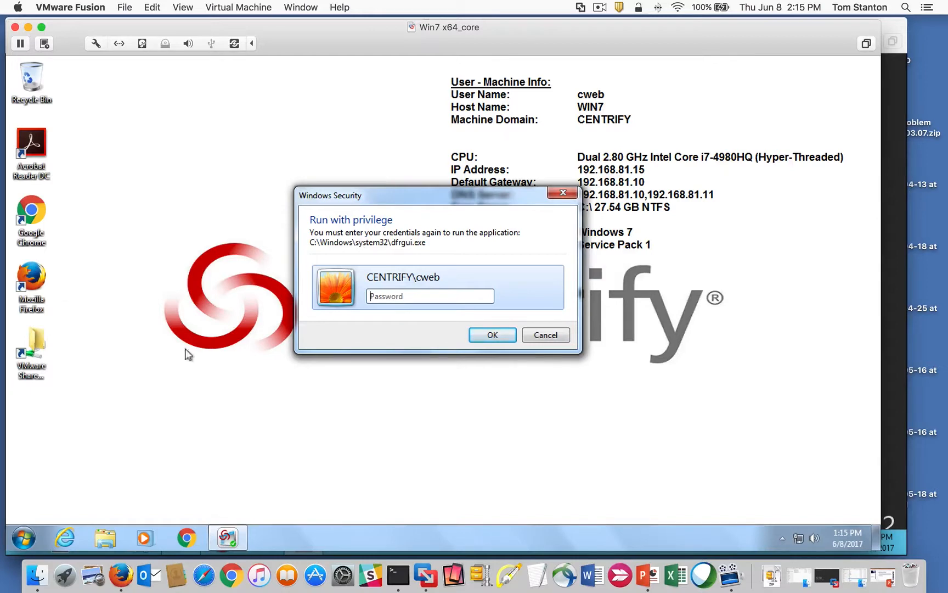
left_click(404, 288)
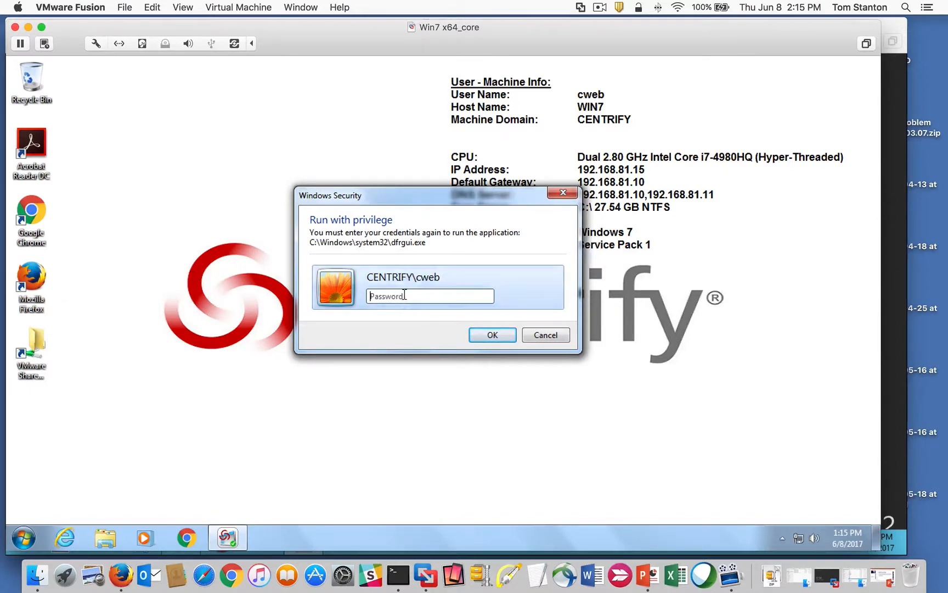
type("******")
key("Return")
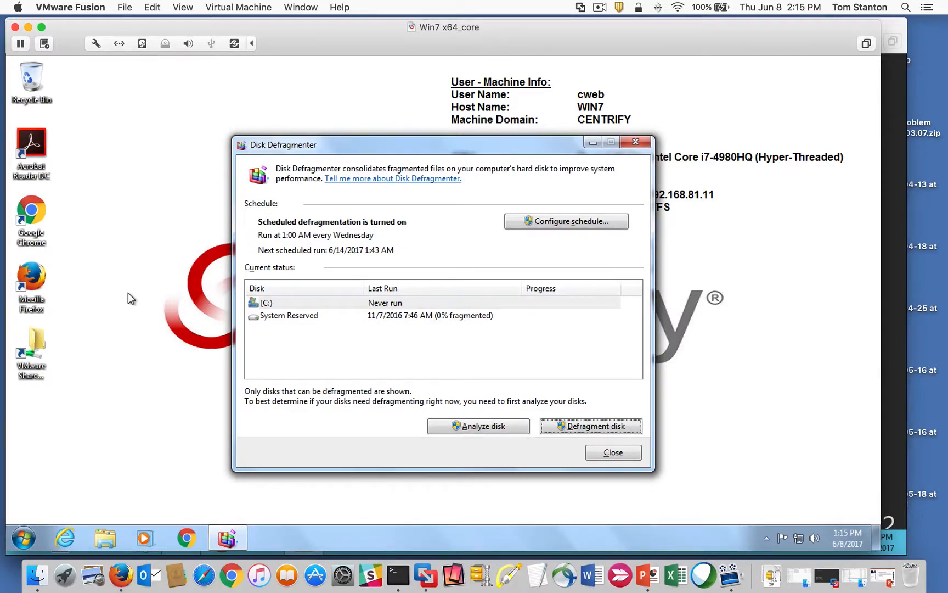
left_click(603, 451)
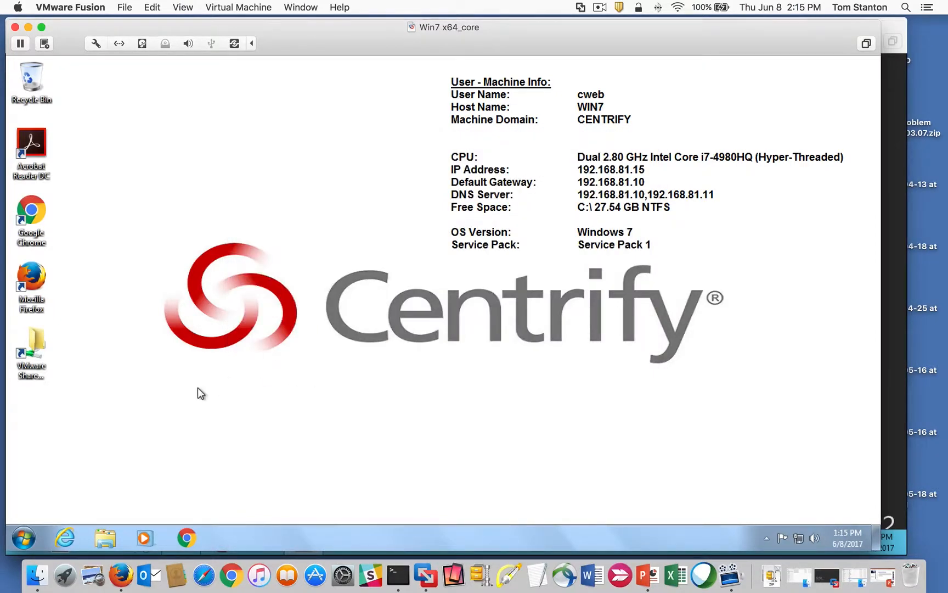